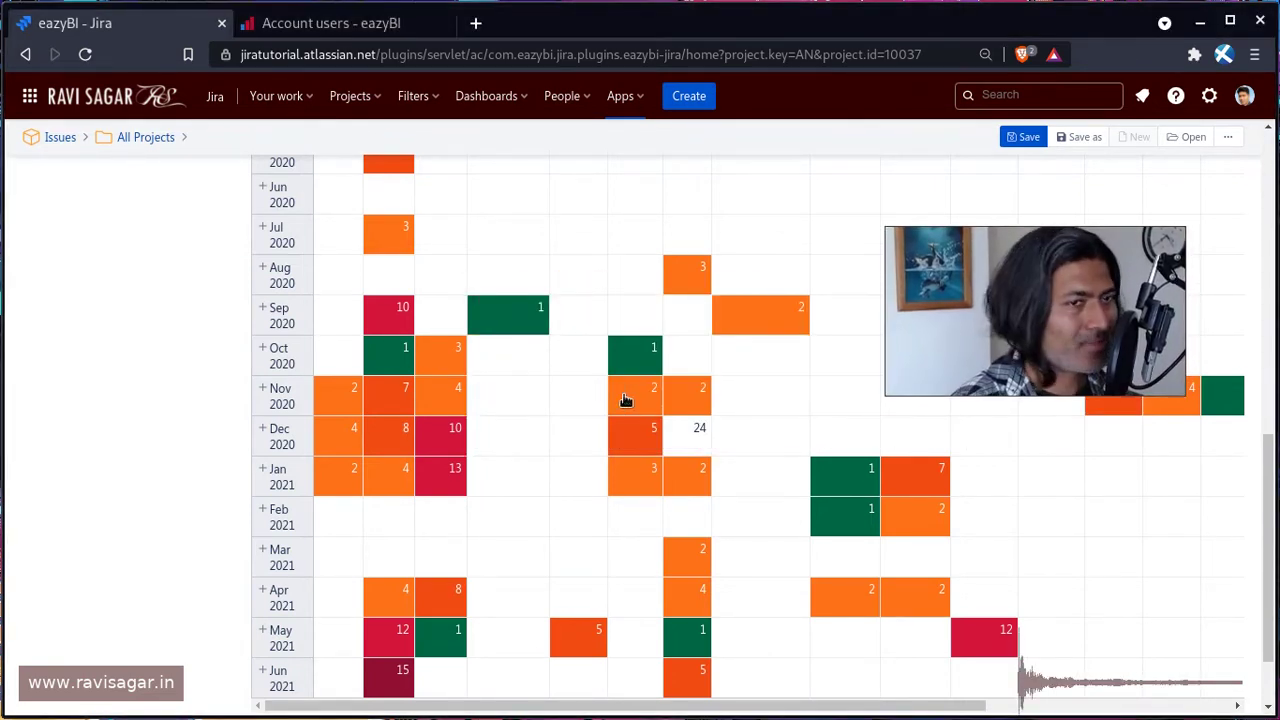
Step: Inspect the drill options for the Dec 2020 and Jun 2021 counts in the current report
scroll(505, 420, up, 5)
scroll(525, 420, up, 3)
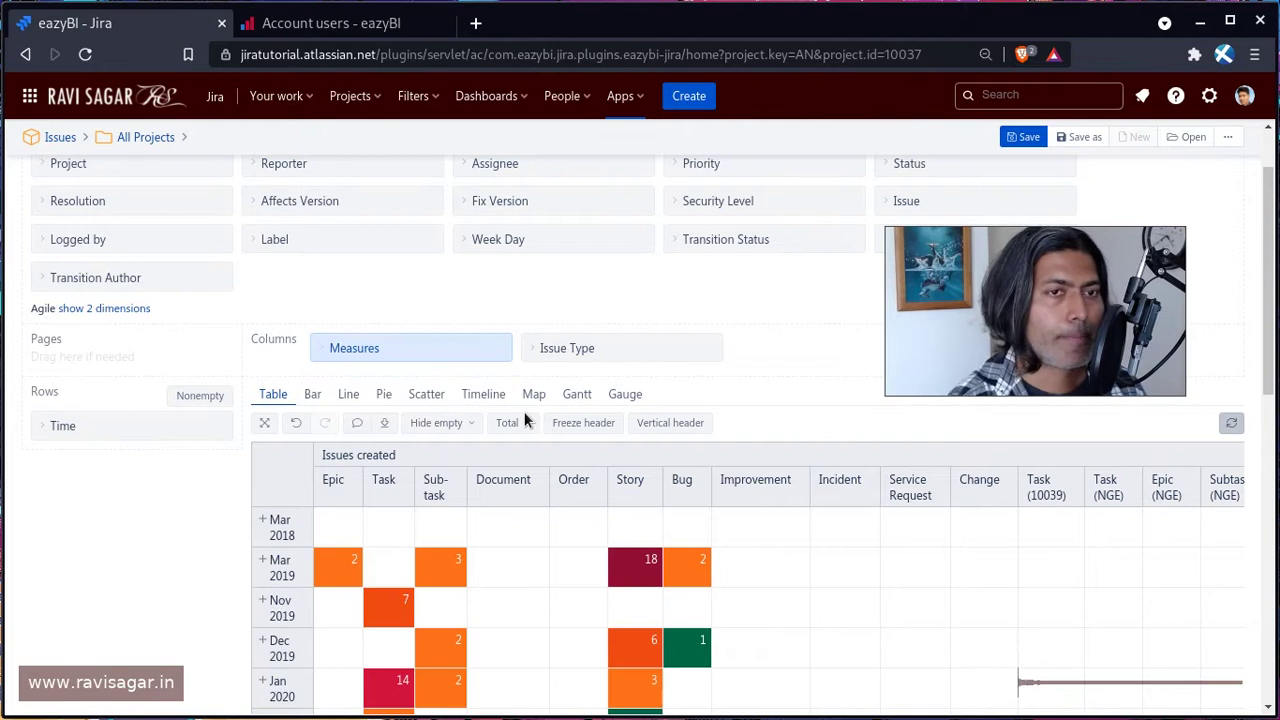
scroll(525, 418, down, 3)
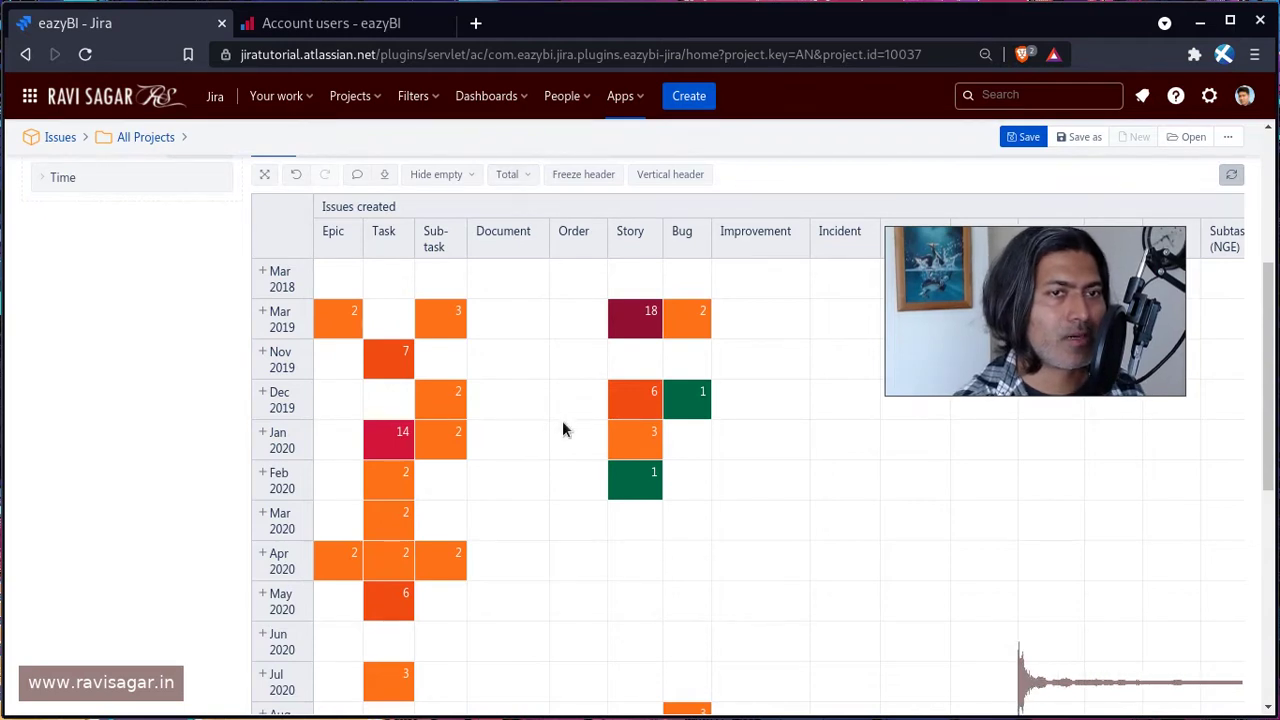
scroll(562, 422, down, 2)
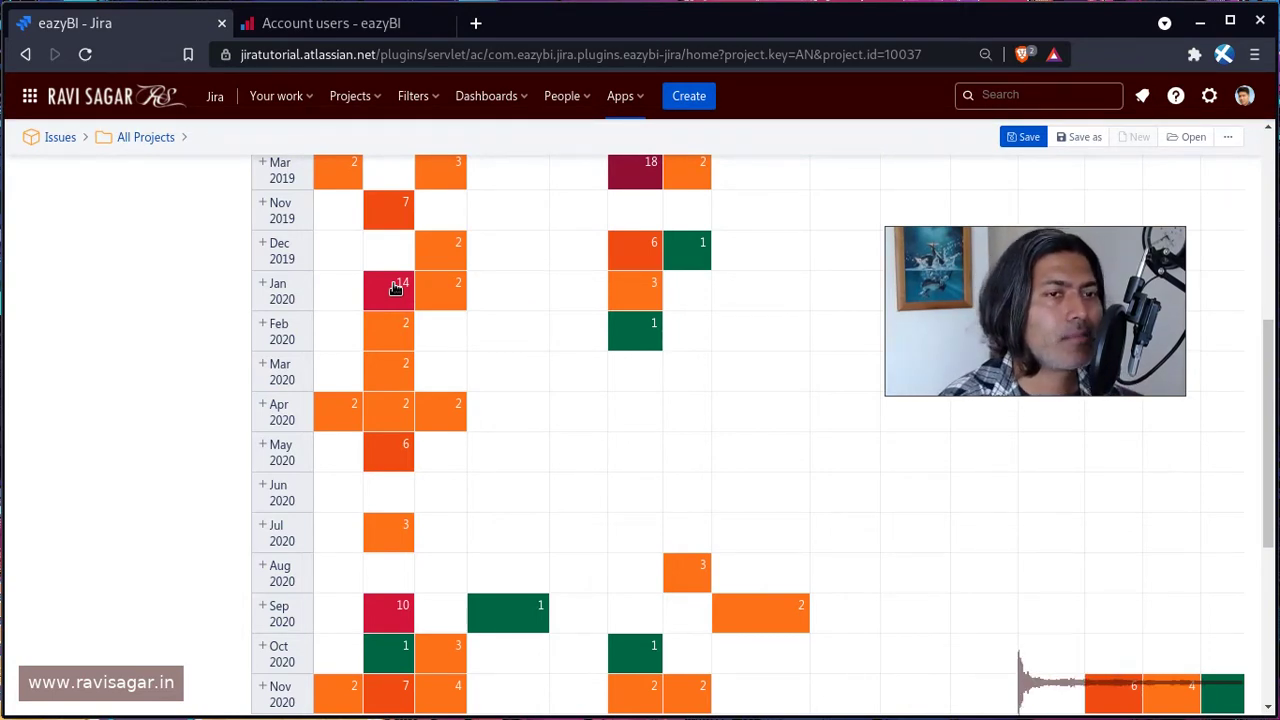
scroll(443, 289, down, 5)
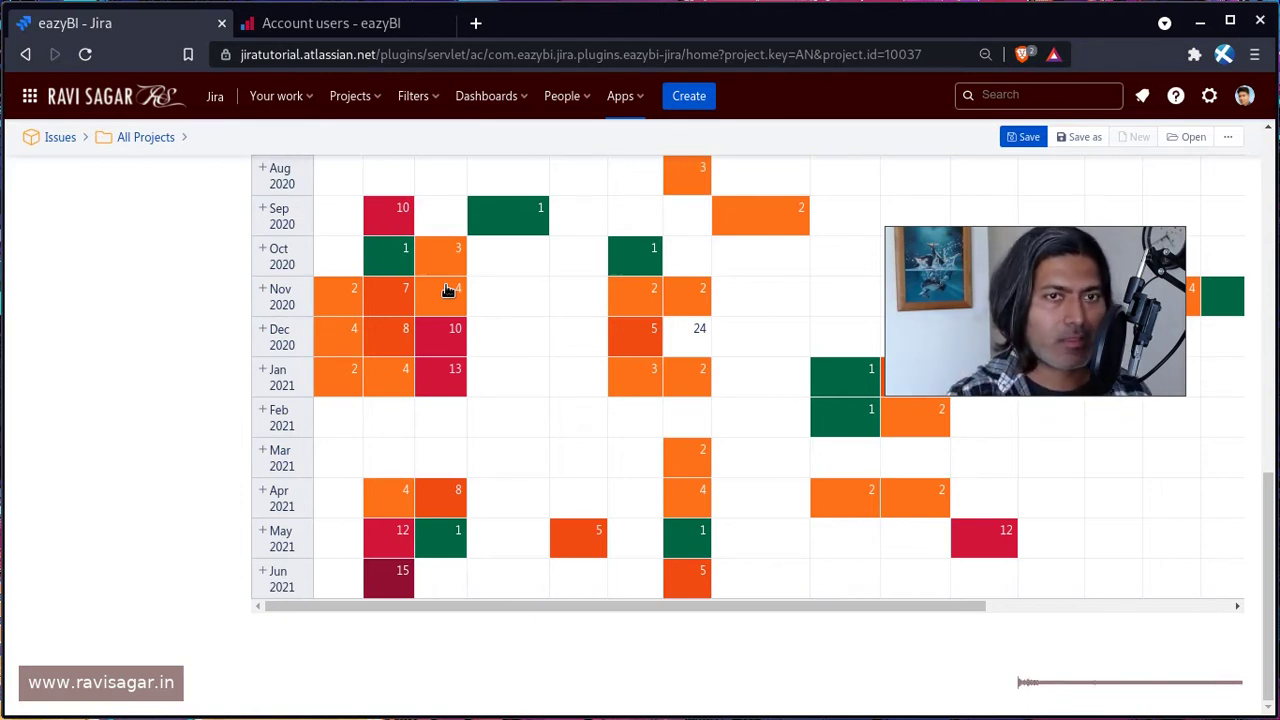
click(448, 350)
mouse_move(507, 400)
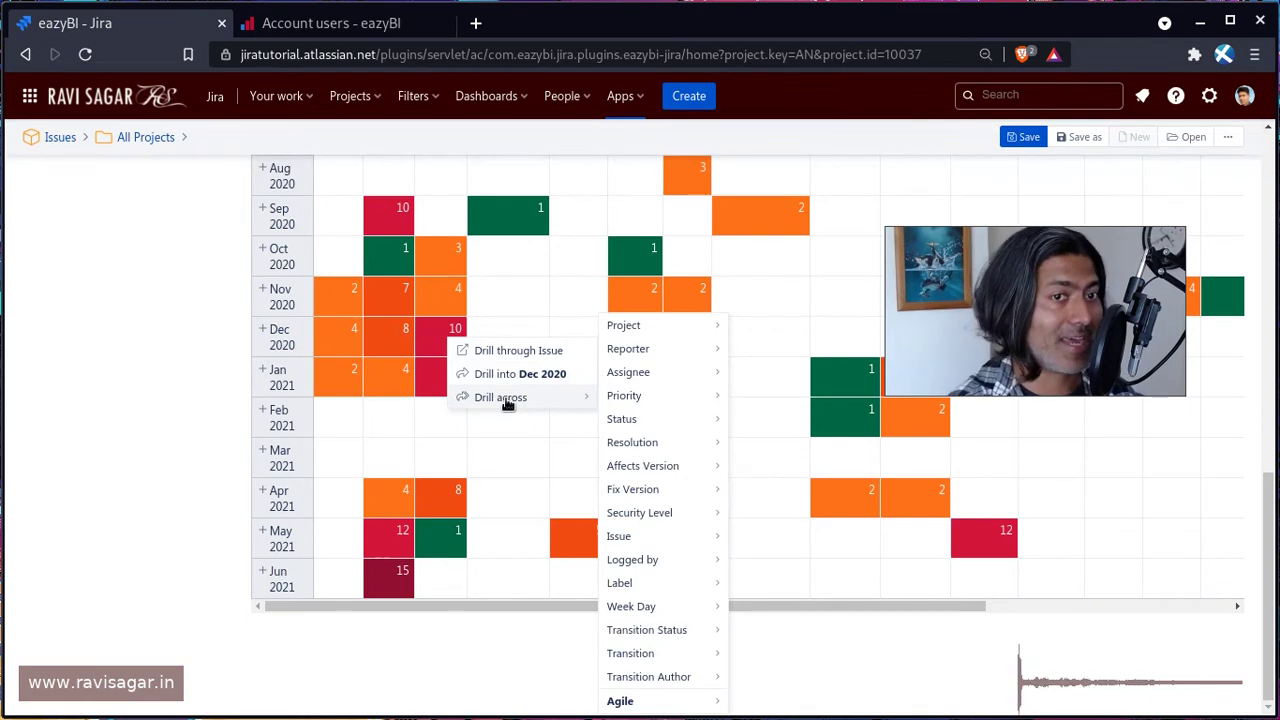
click(321, 509)
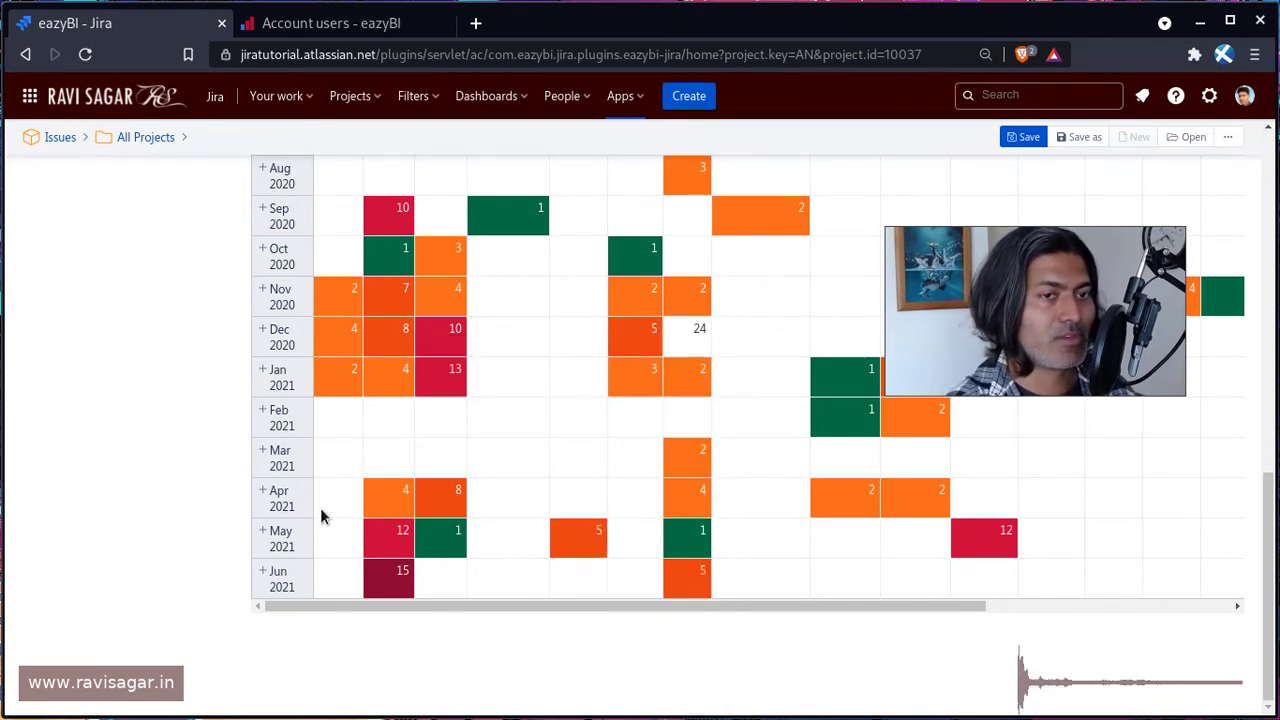
click(400, 577)
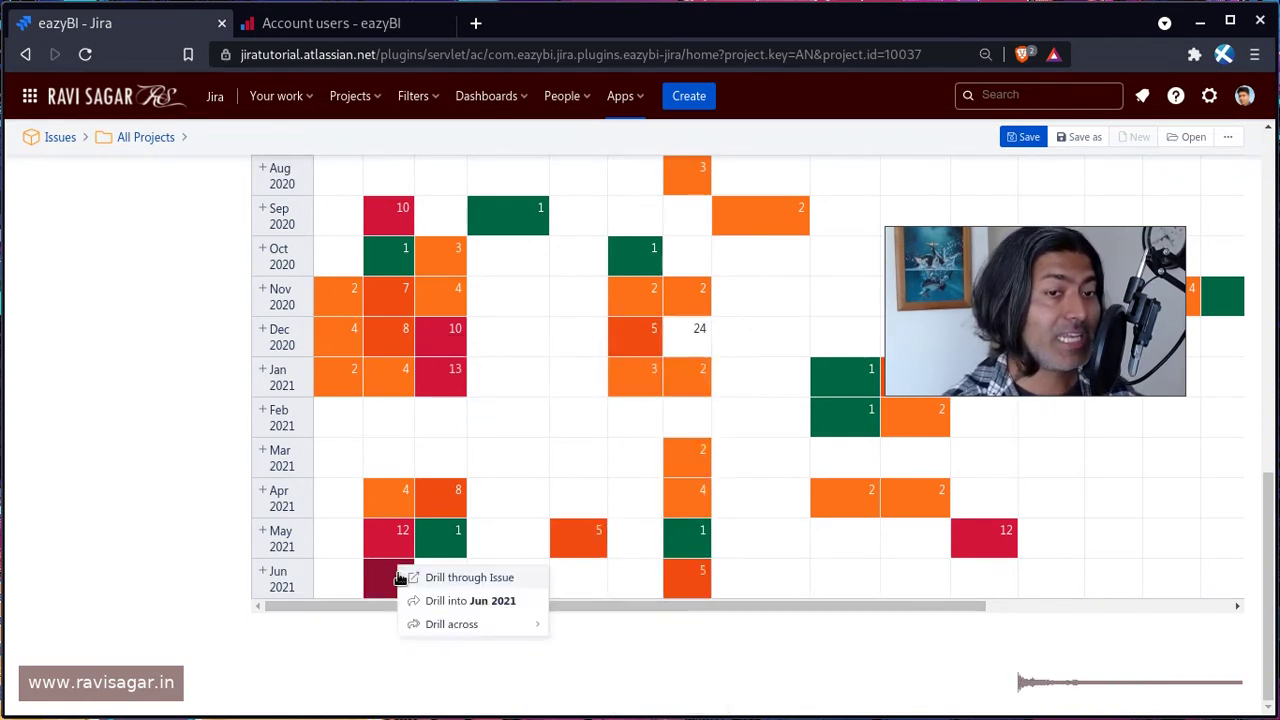
click(177, 455)
scroll(177, 455, up, 4)
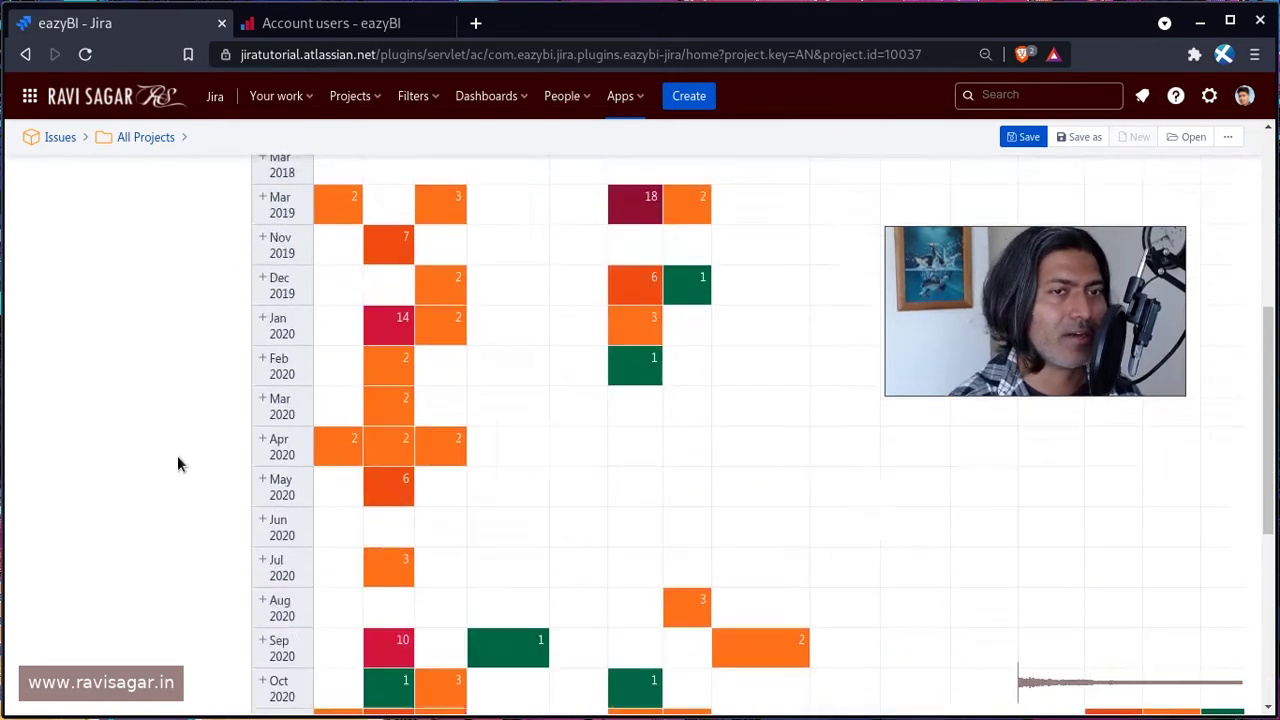
scroll(177, 464, up, 4)
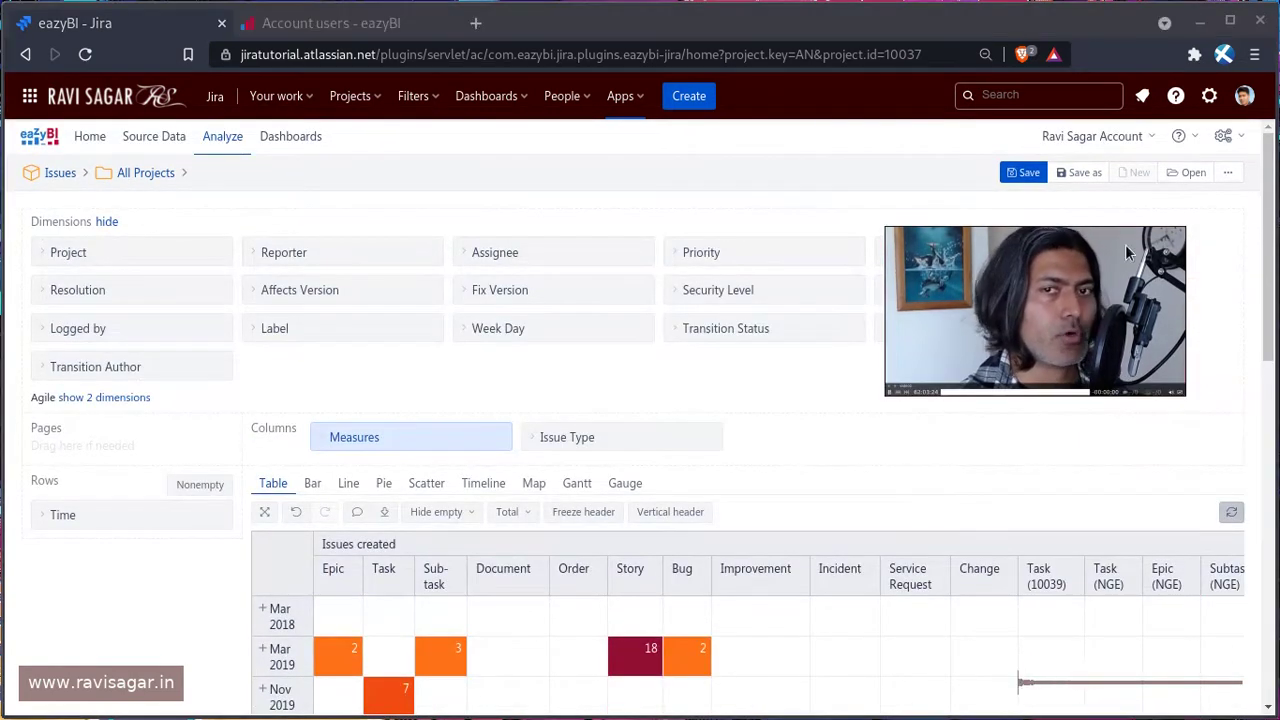
Step: Leave the unsaved report and go to the All Projects report folder
click(148, 176)
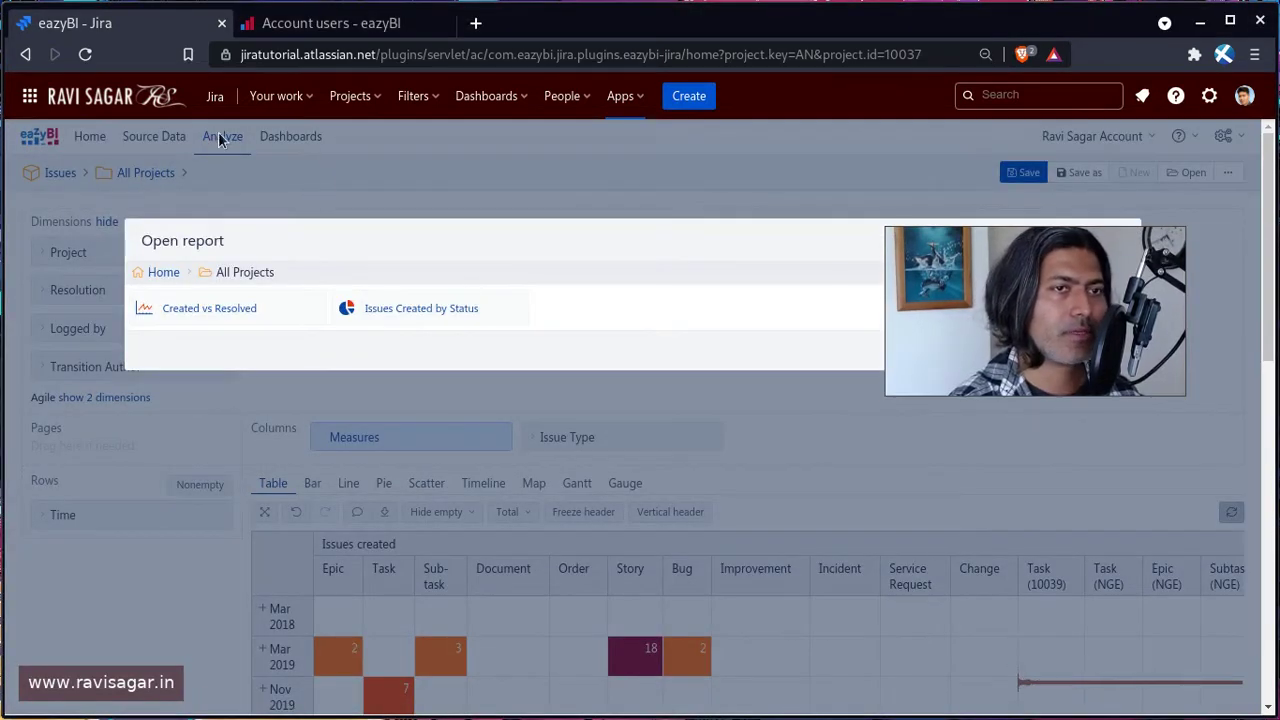
click(220, 139)
click(220, 139)
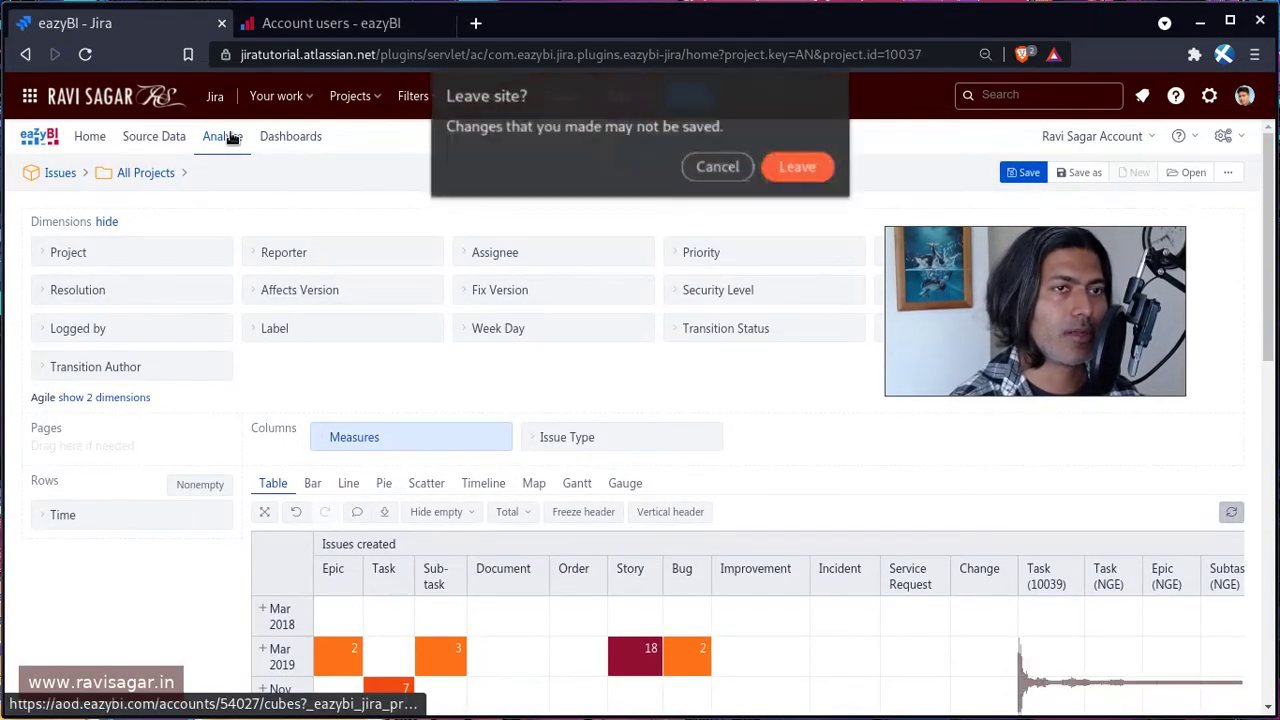
click(798, 170)
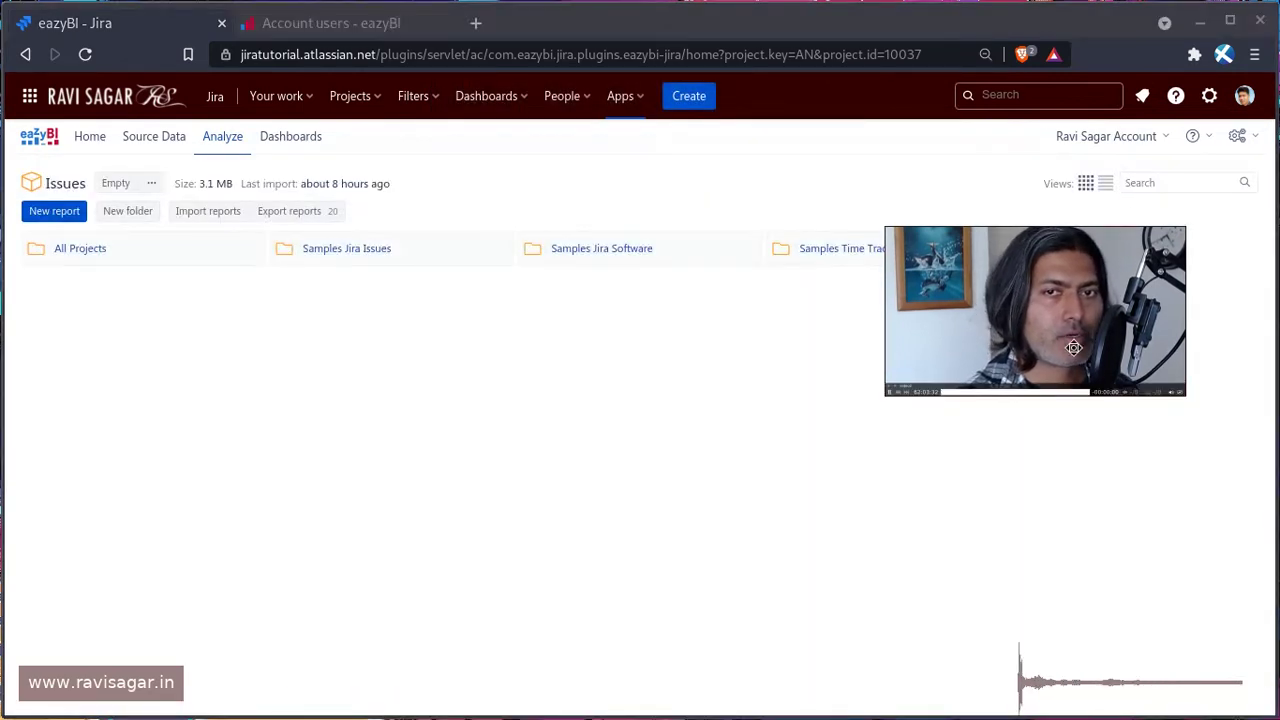
drag(1073, 347, 1138, 632)
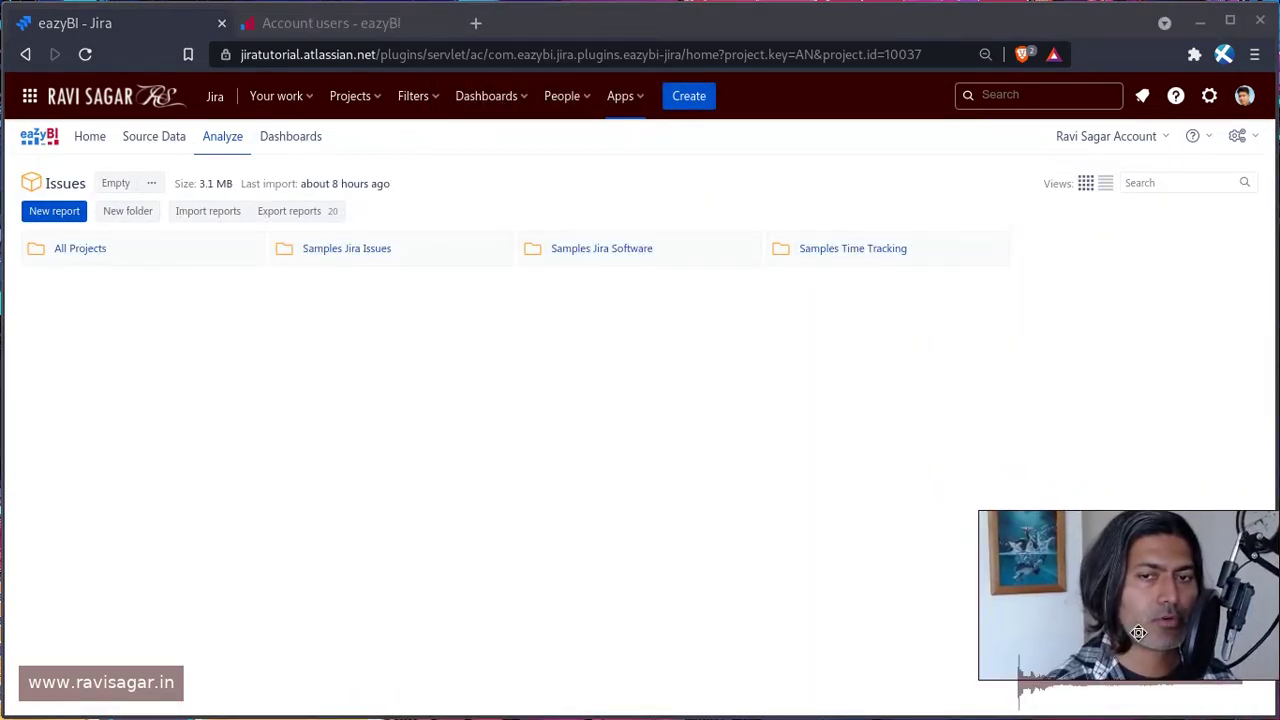
click(87, 257)
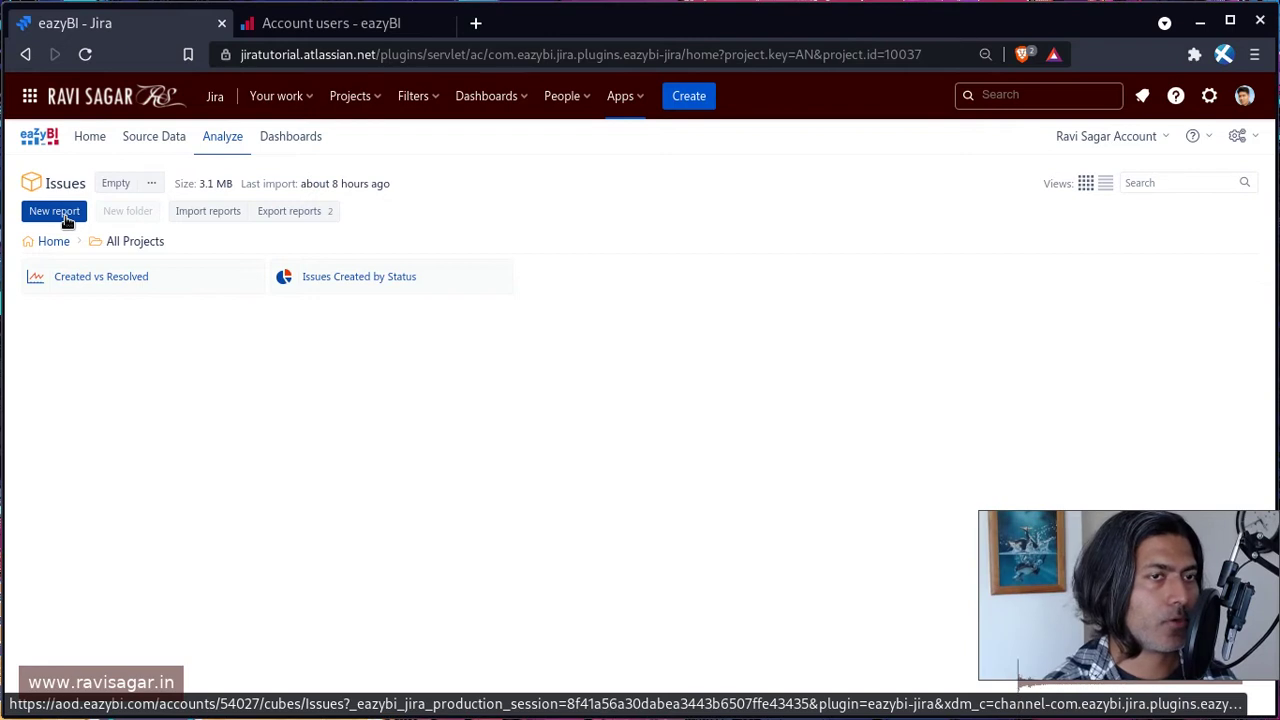
Step: Start a new report with the Time dimension in its rows
click(63, 215)
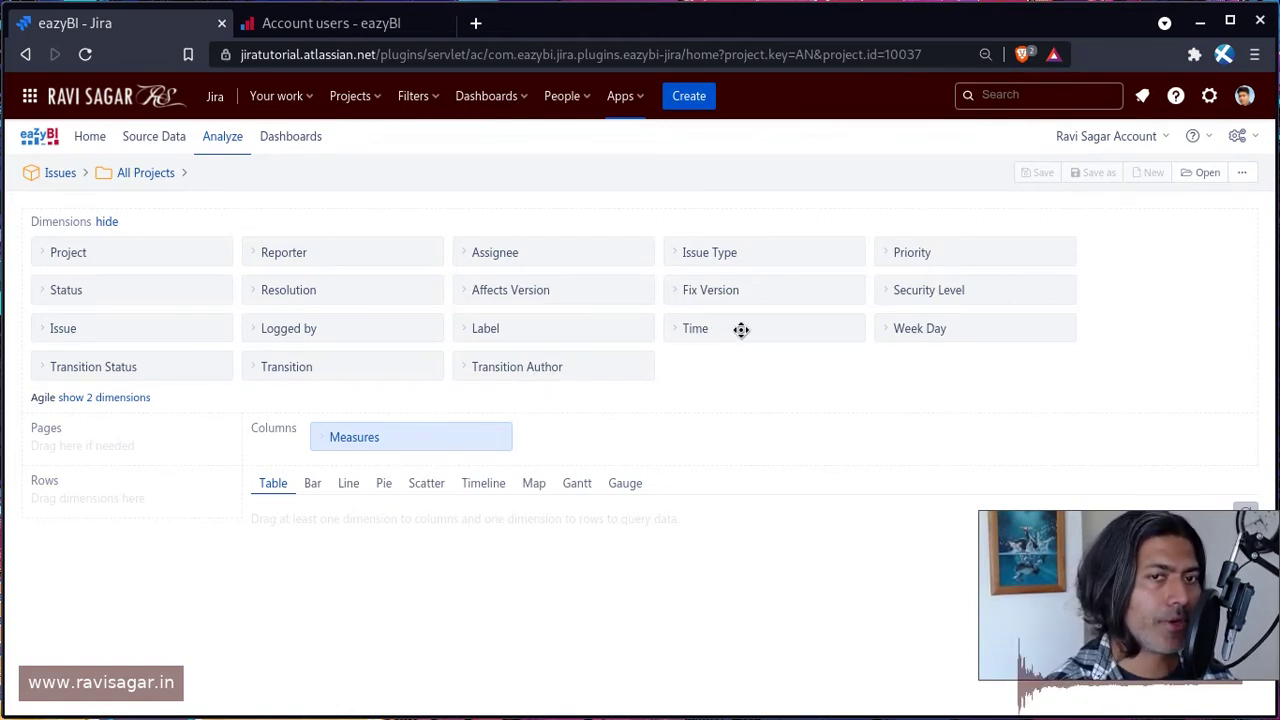
drag(741, 329, 100, 516)
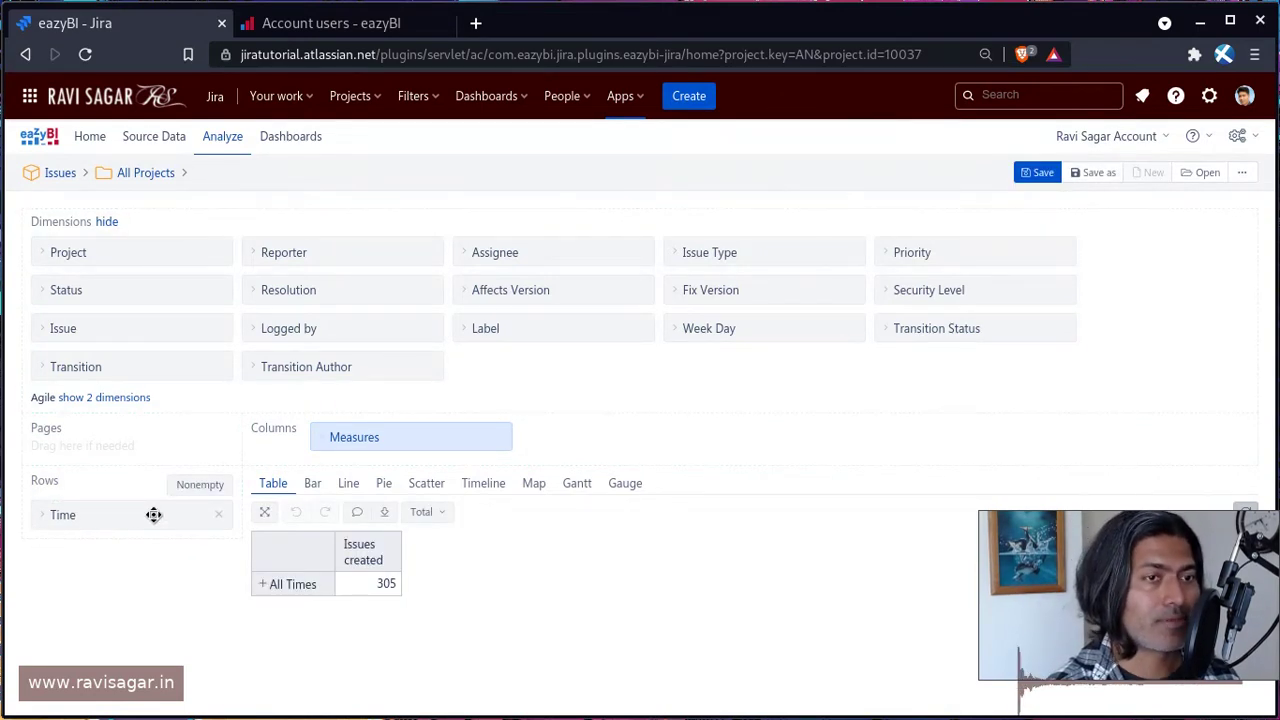
Step: Expand the Time rows through the Quarter level down to individual months
click(42, 515)
scroll(42, 530, down, 4)
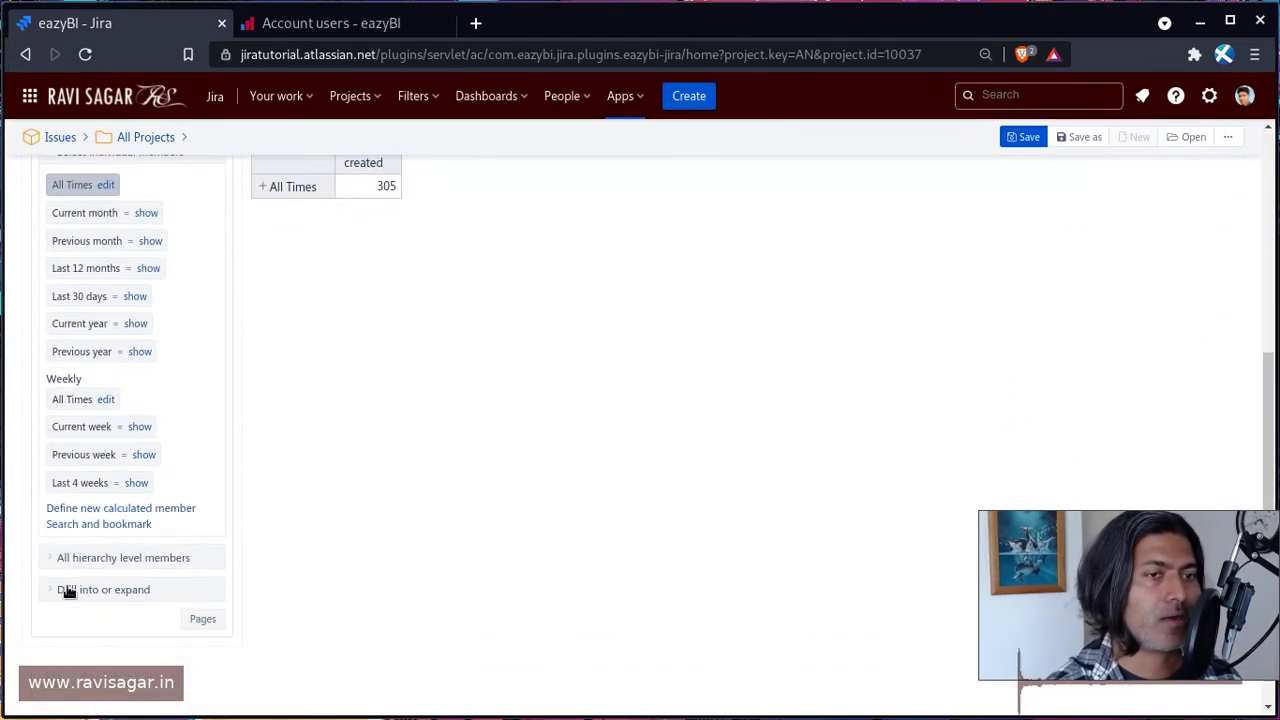
click(60, 560)
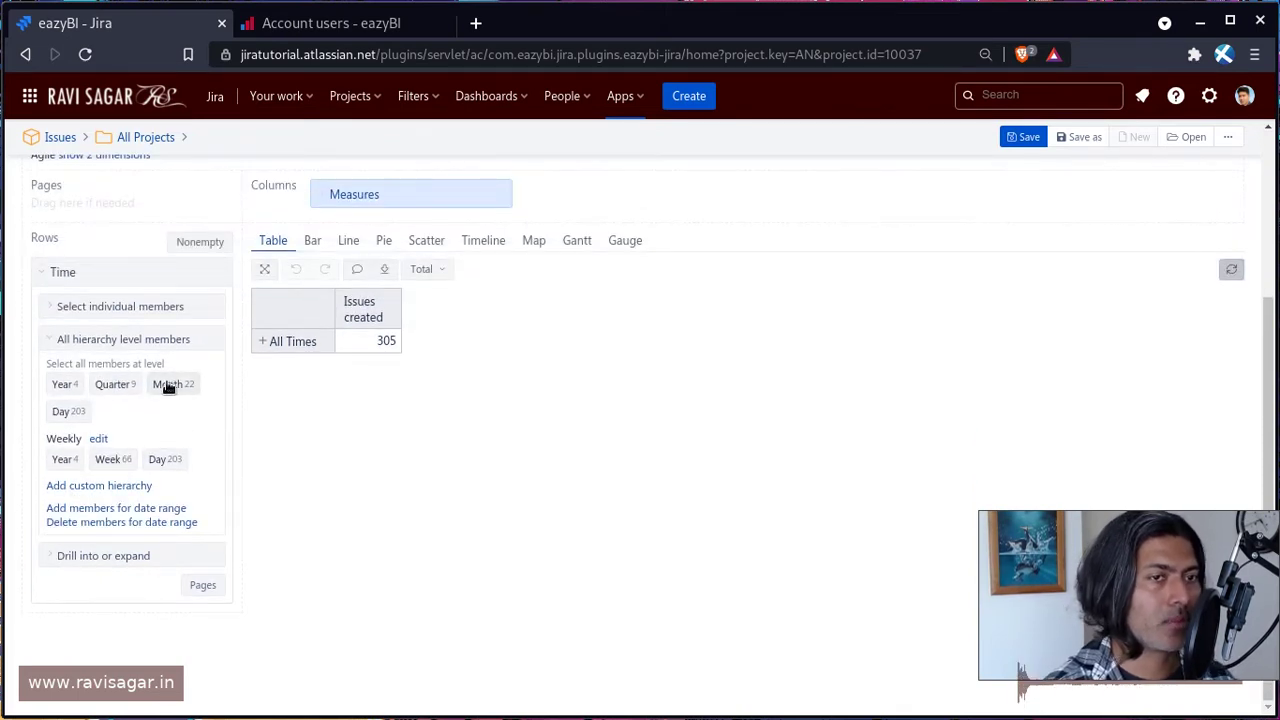
click(116, 389)
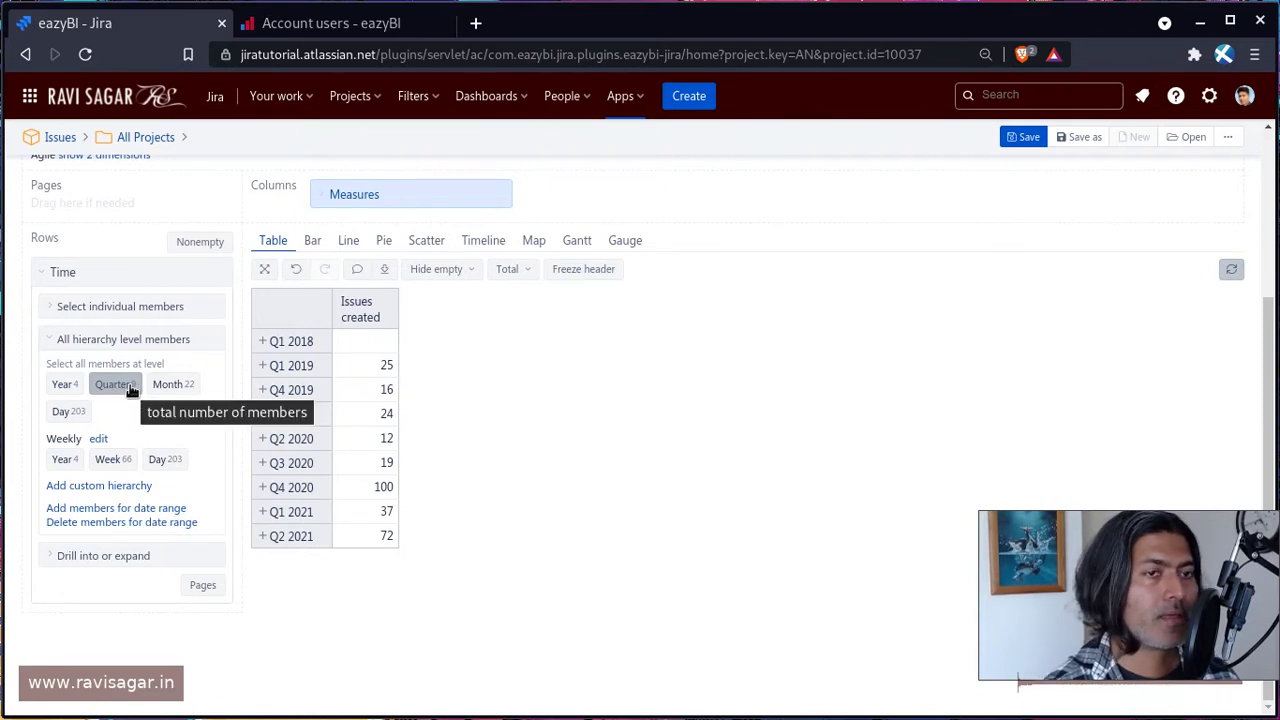
click(168, 389)
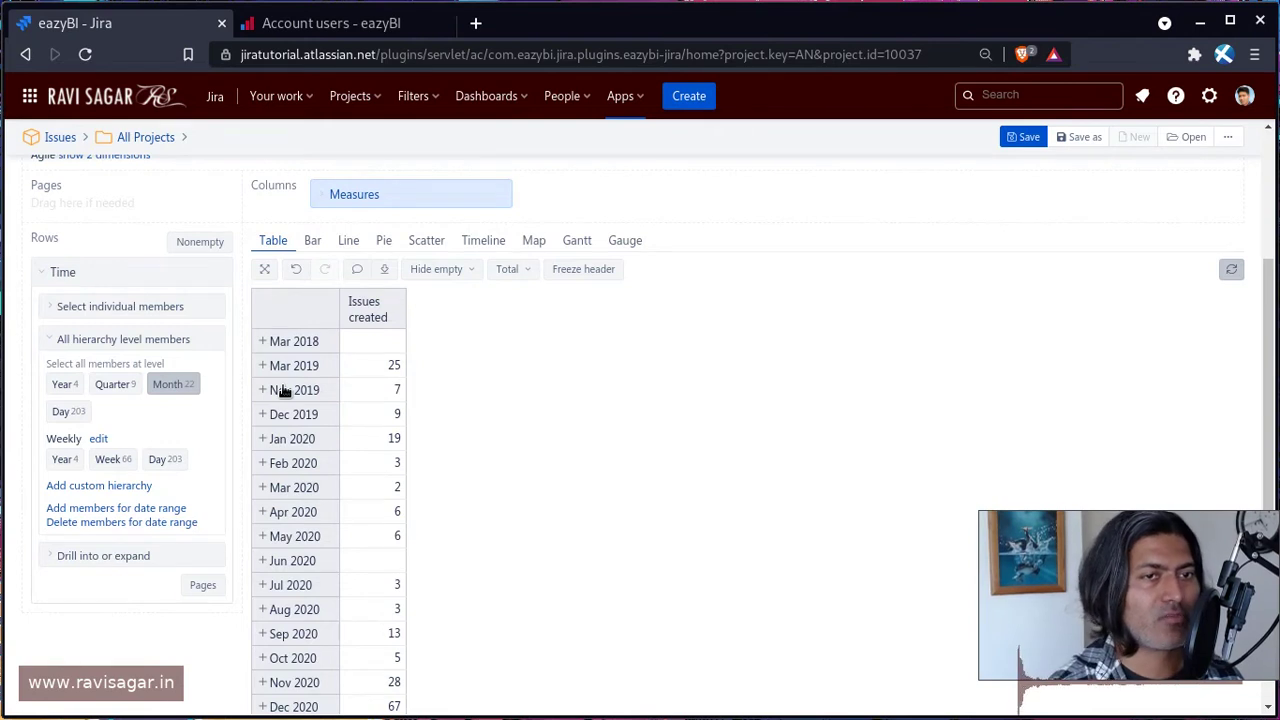
scroll(471, 405, up, 1)
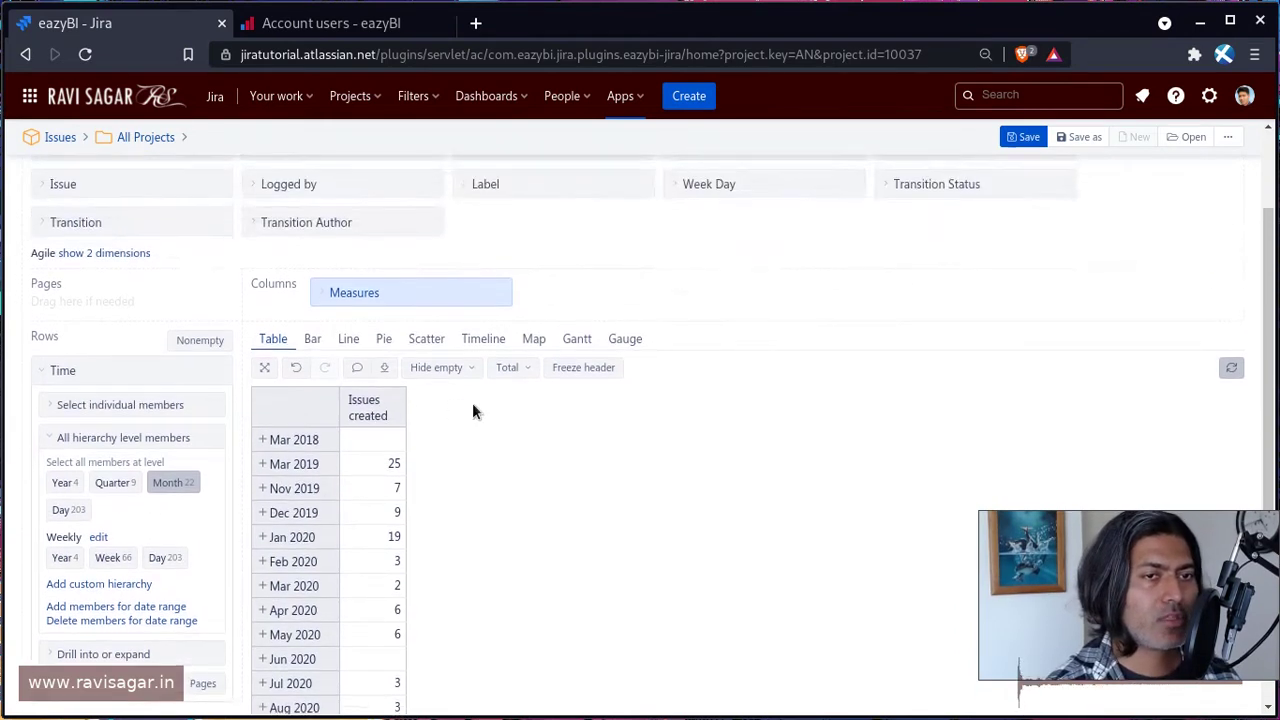
scroll(429, 440, down, 3)
scroll(448, 442, up, 3)
scroll(448, 445, down, 3)
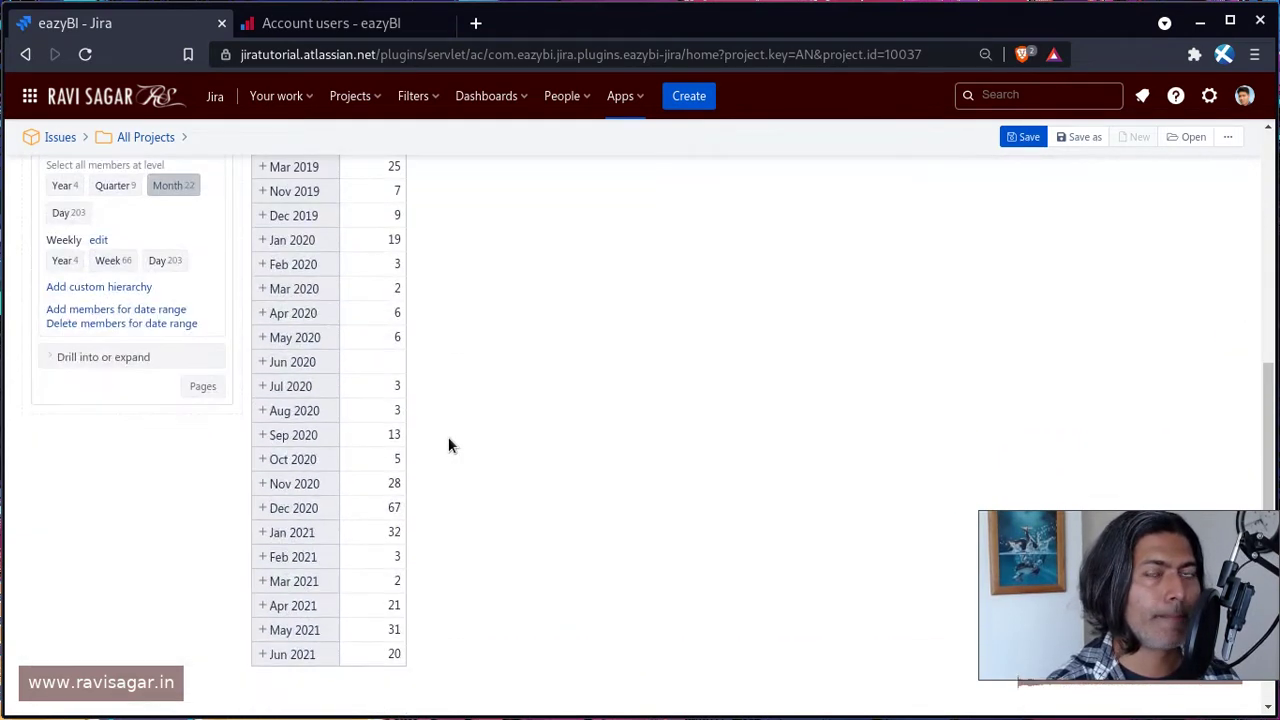
scroll(448, 445, up, 3)
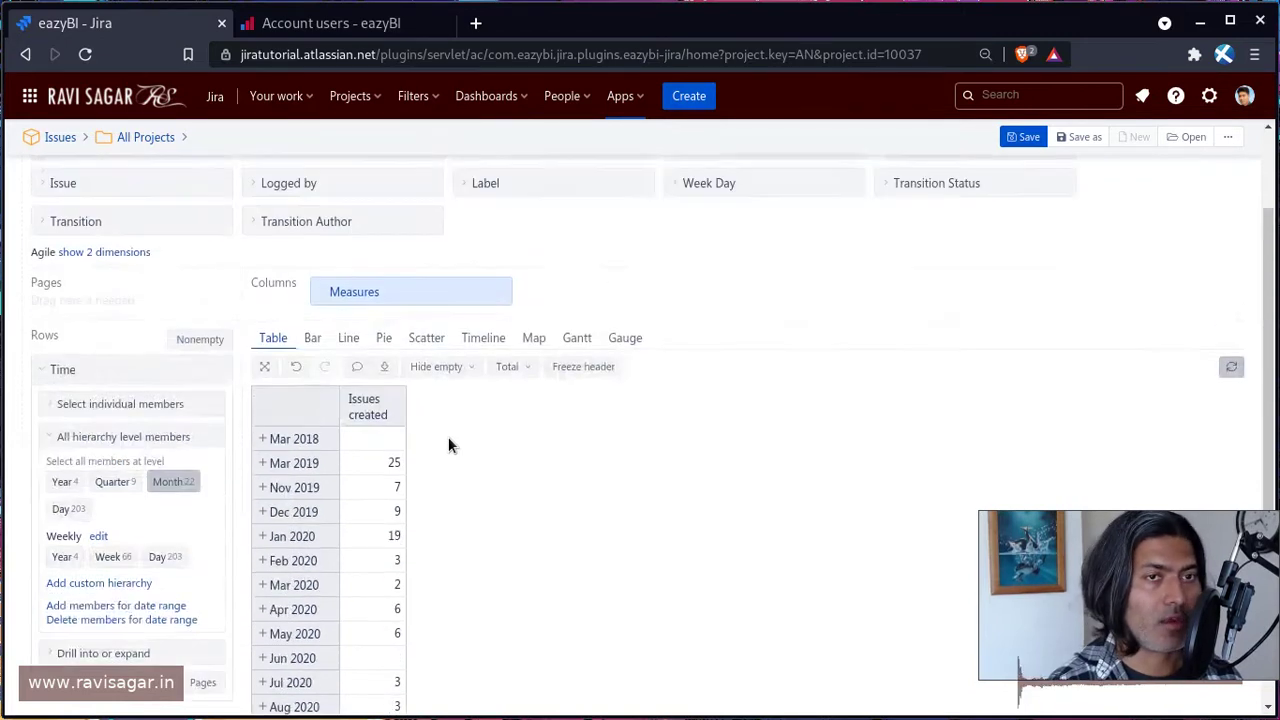
Step: Confirm Issues created as the report's measure
click(323, 294)
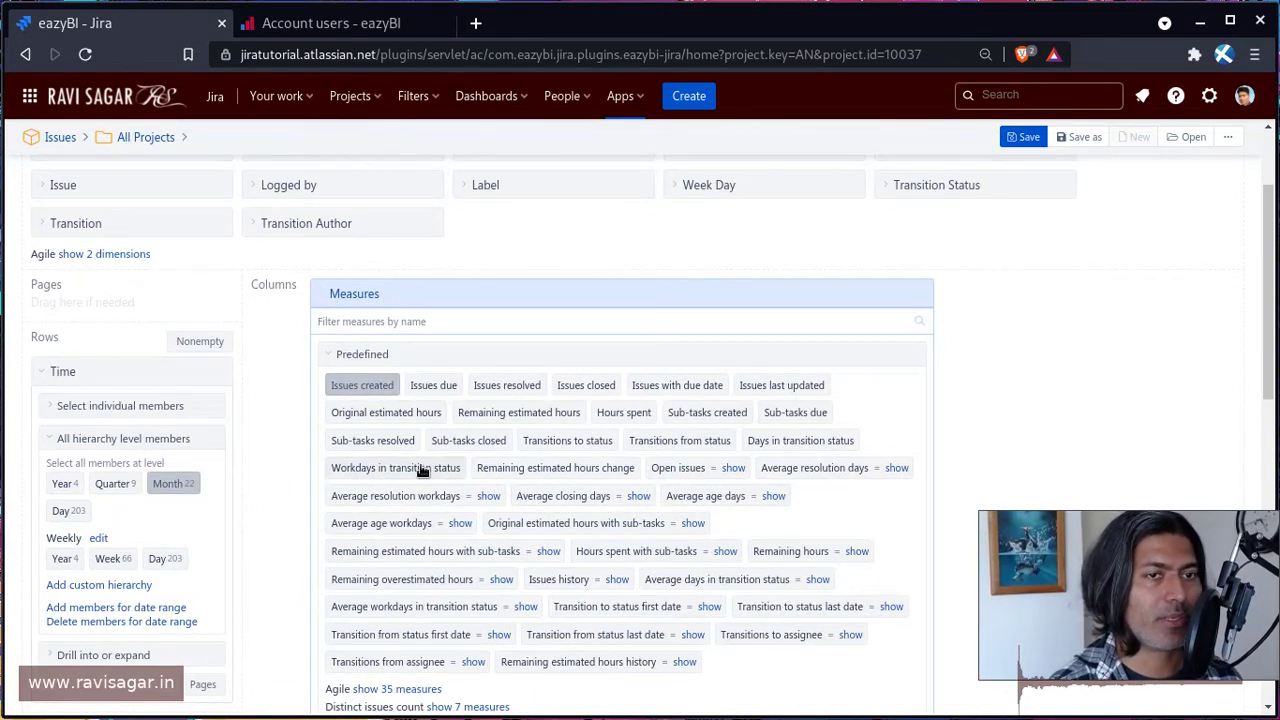
click(318, 294)
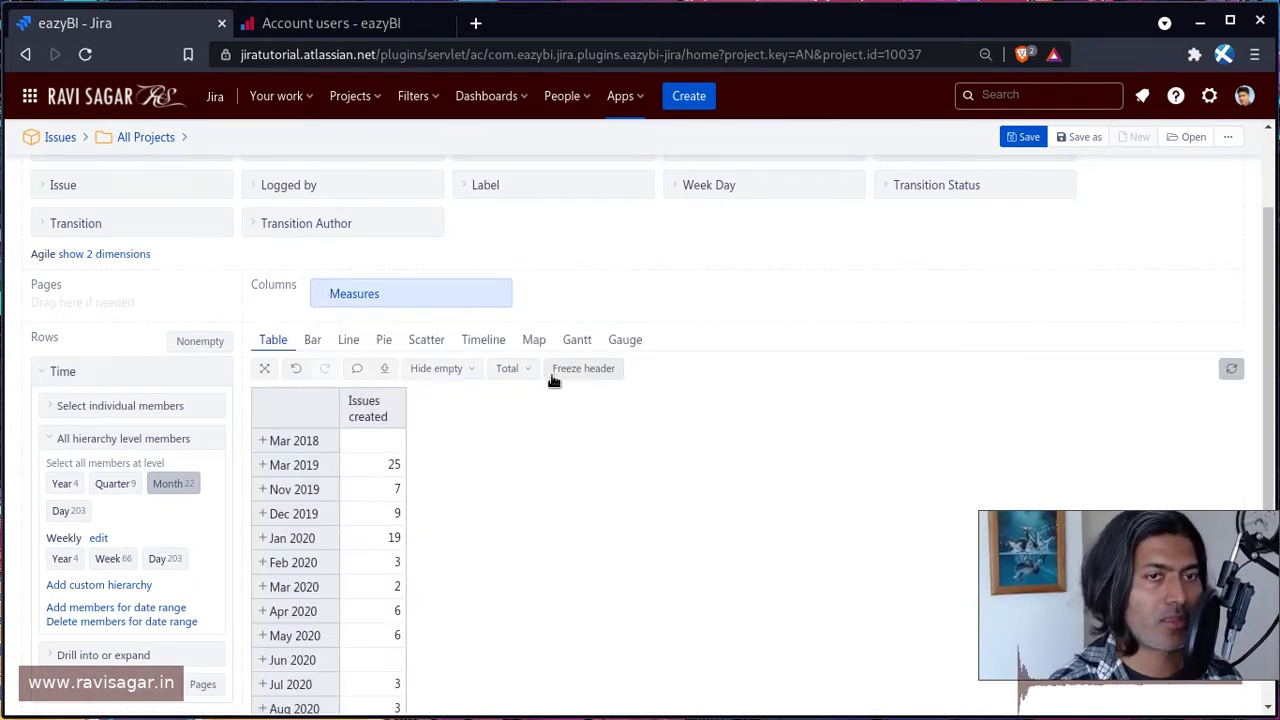
scroll(557, 385, up, 3)
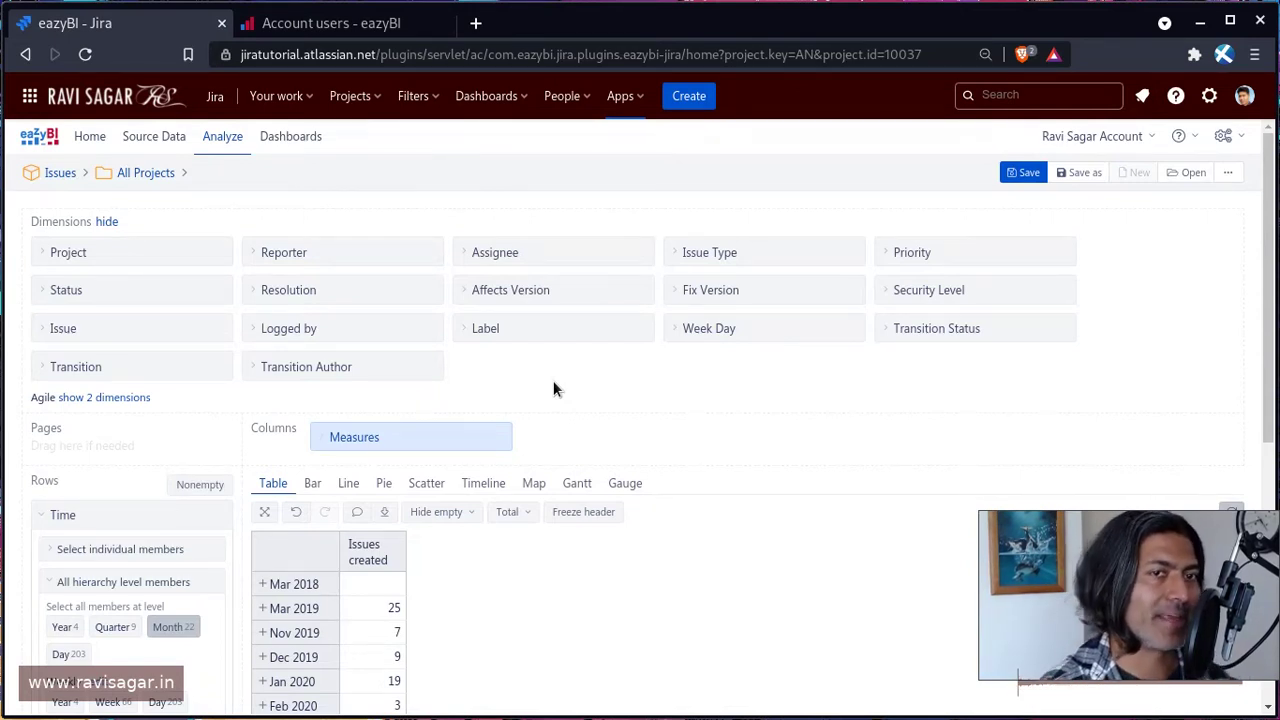
Step: Put Issue Type in the columns, expanded to individual names such as Bug, Epic and Story
drag(725, 260, 632, 437)
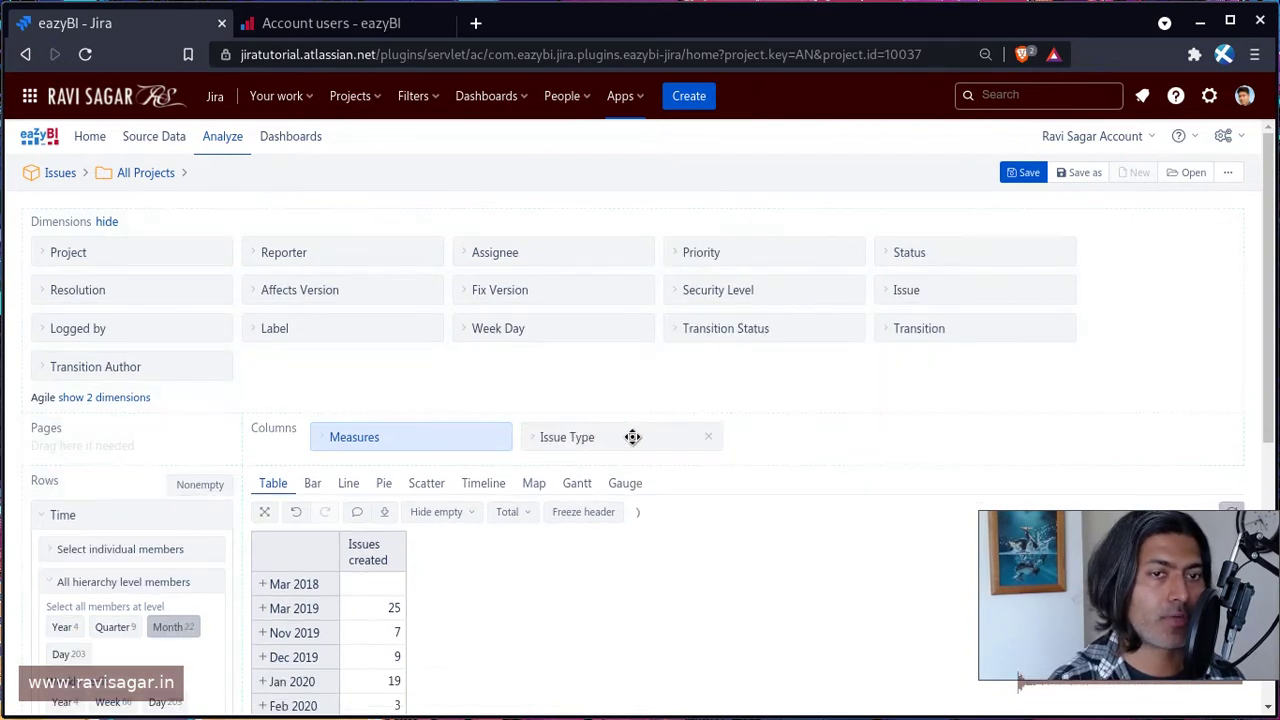
click(528, 437)
scroll(791, 330, down, 2)
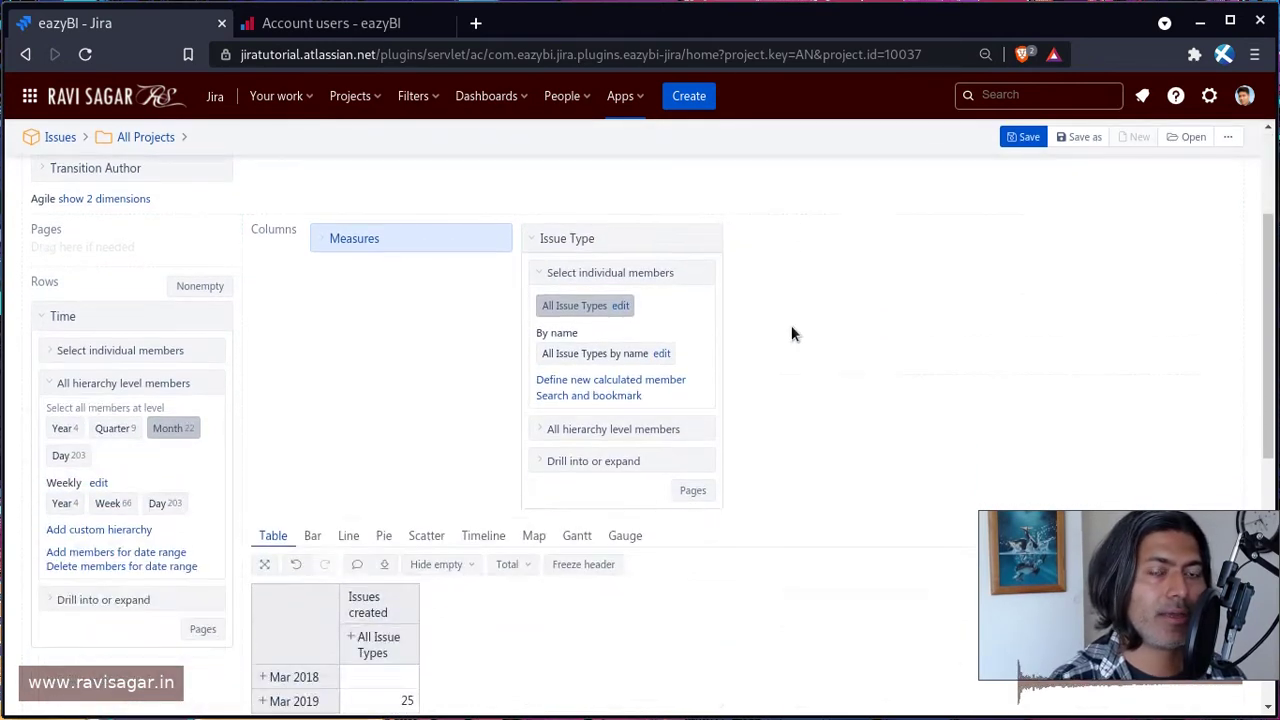
click(545, 437)
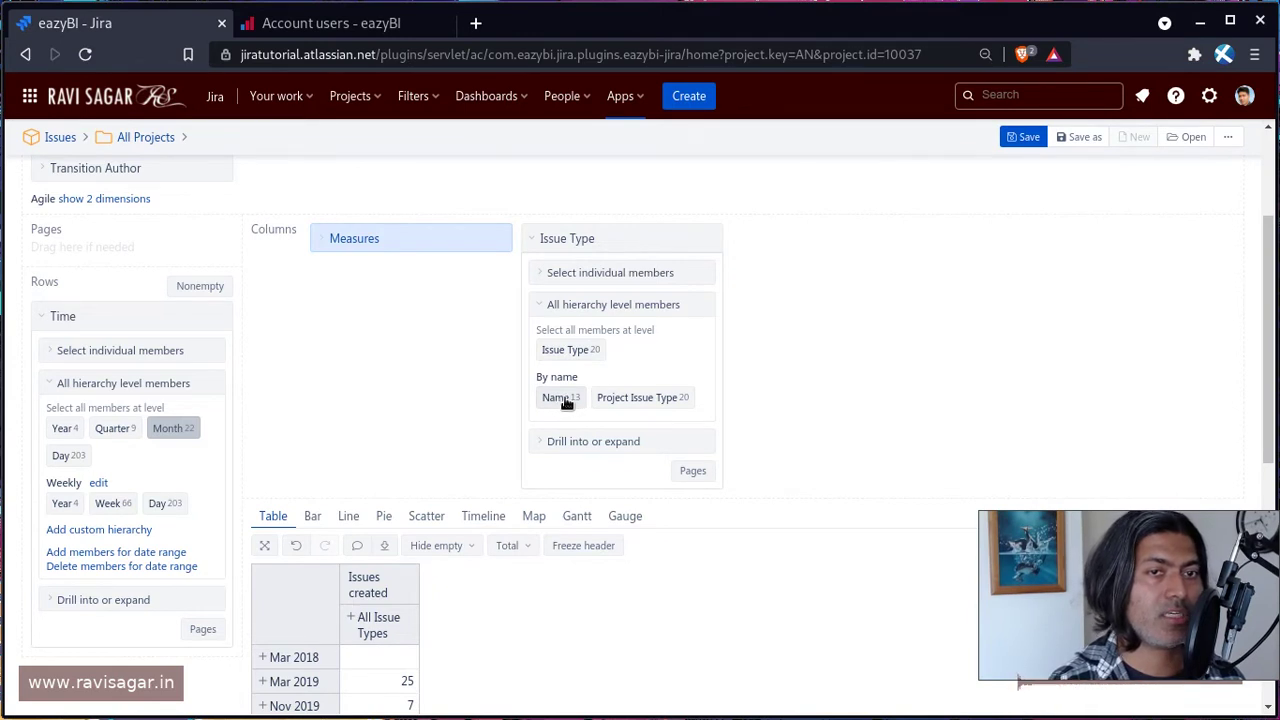
click(563, 399)
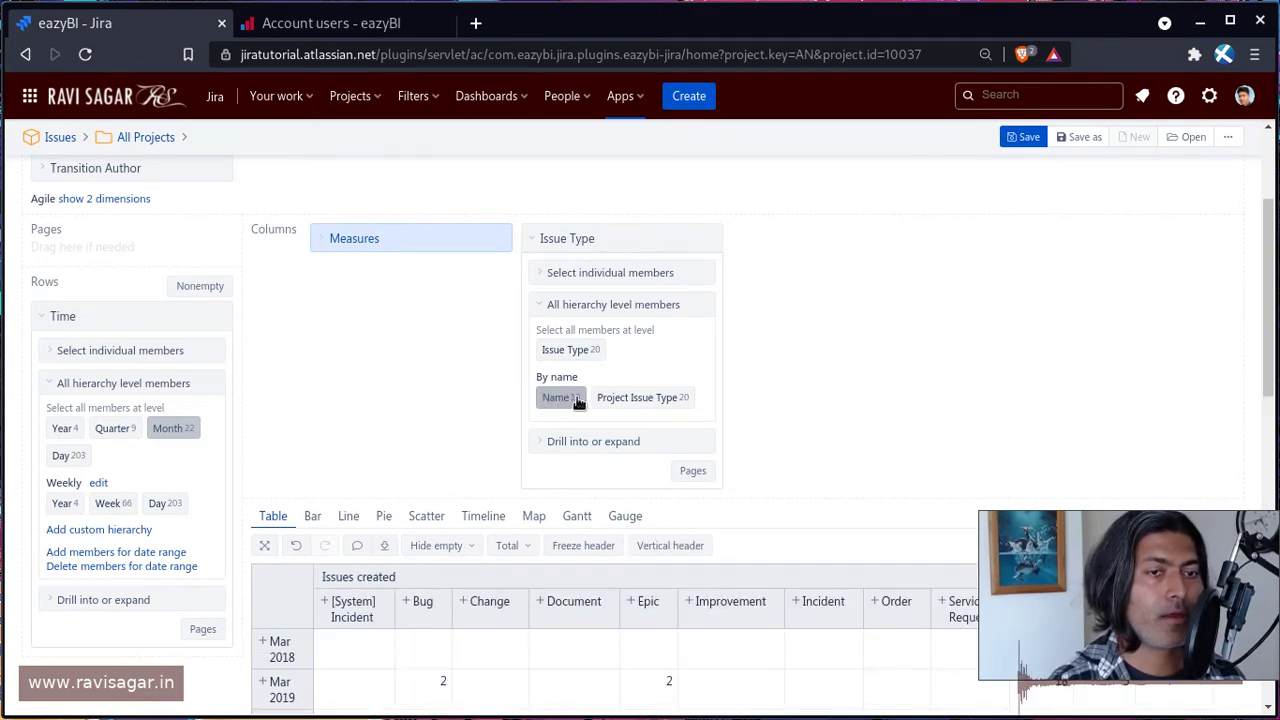
scroll(670, 425, down, 3)
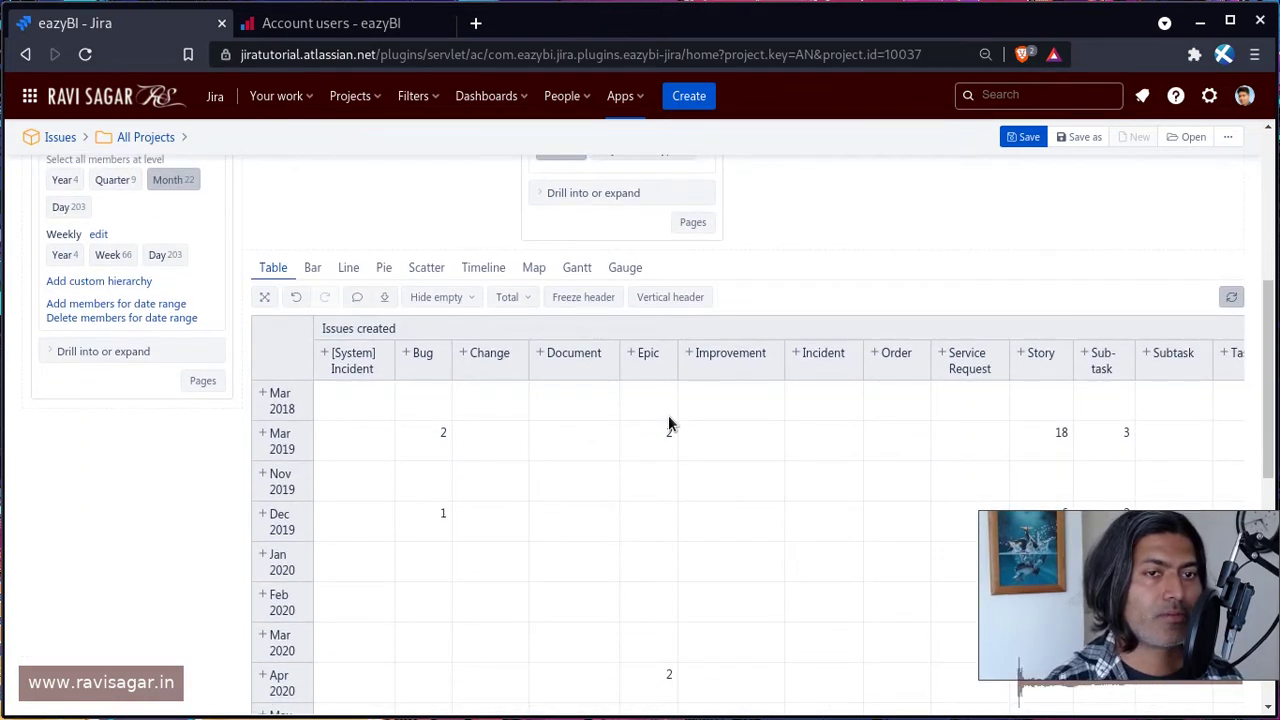
scroll(670, 424, down, 3)
scroll(670, 424, down, 3)
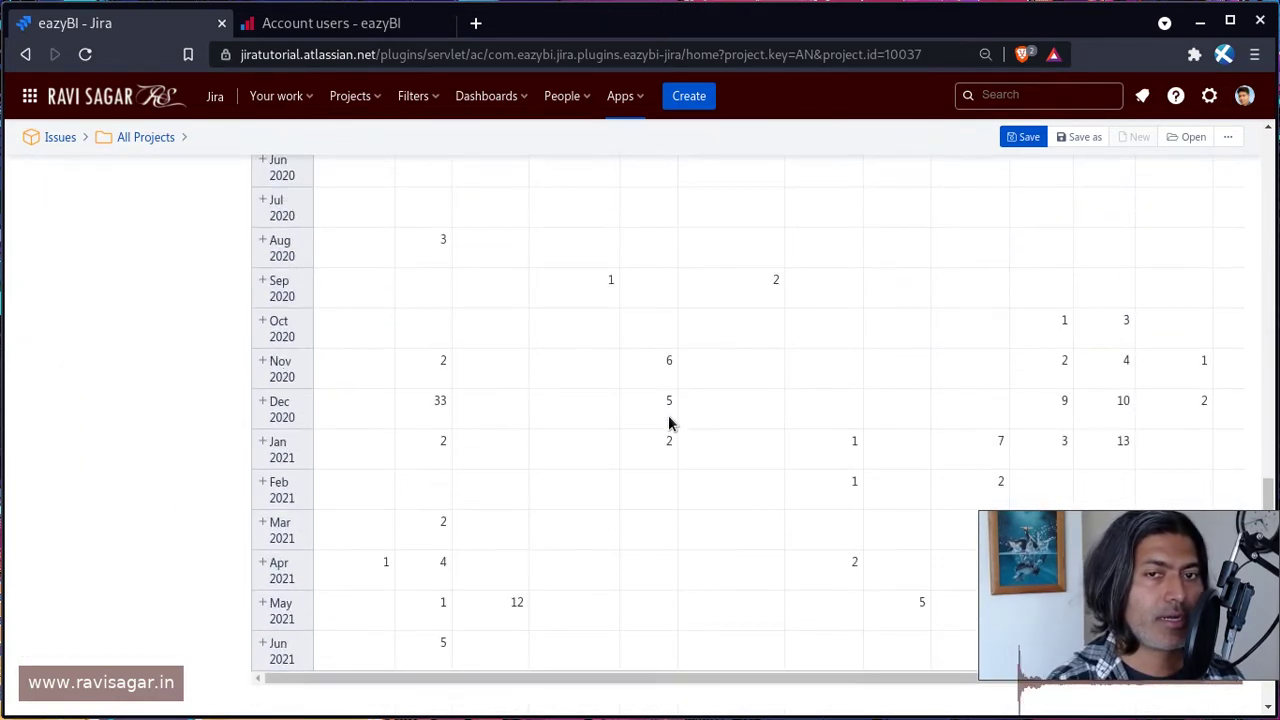
scroll(701, 456, up, 3)
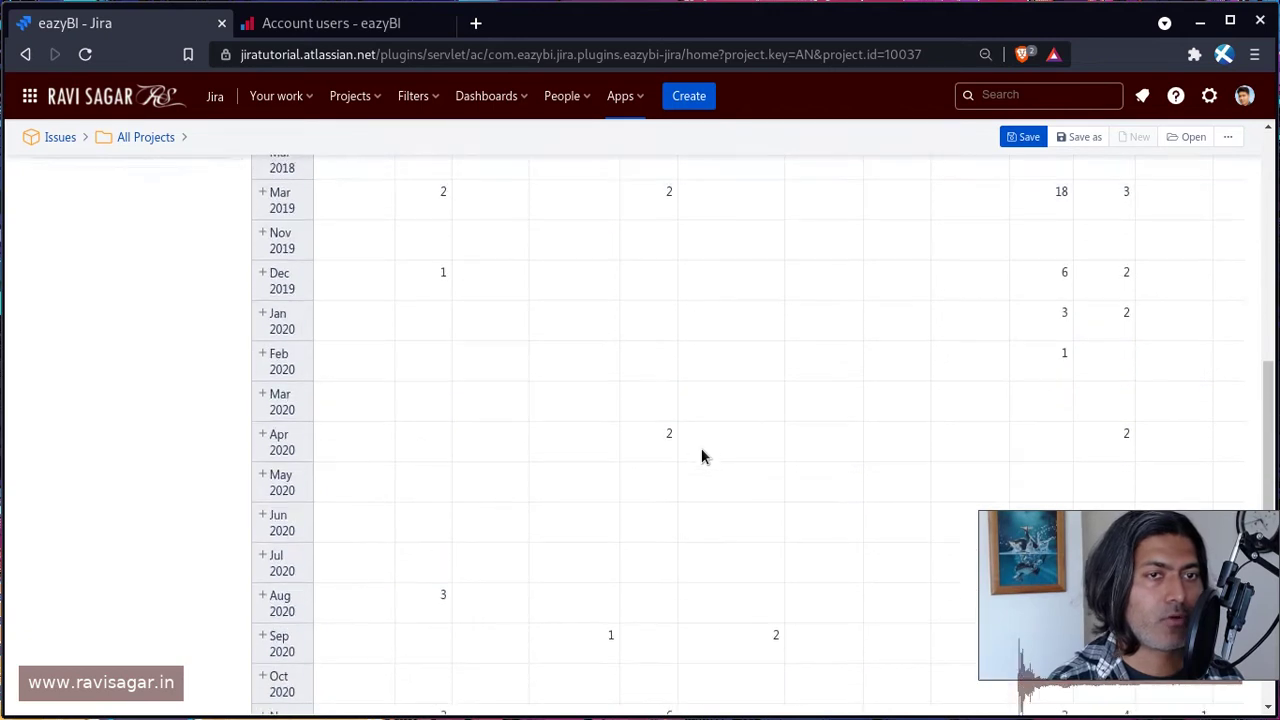
scroll(701, 456, up, 10)
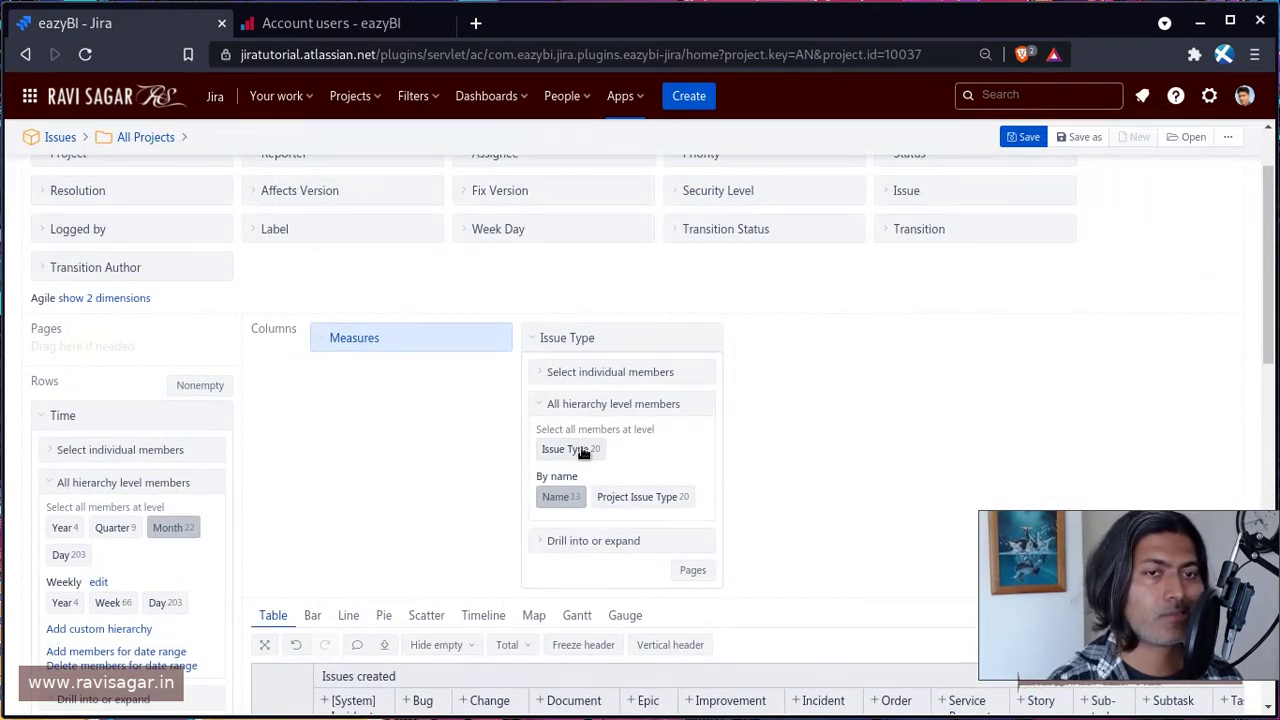
Step: Group the columns by the Issue Type level, one column per individual type
click(584, 450)
scroll(590, 488, down, 3)
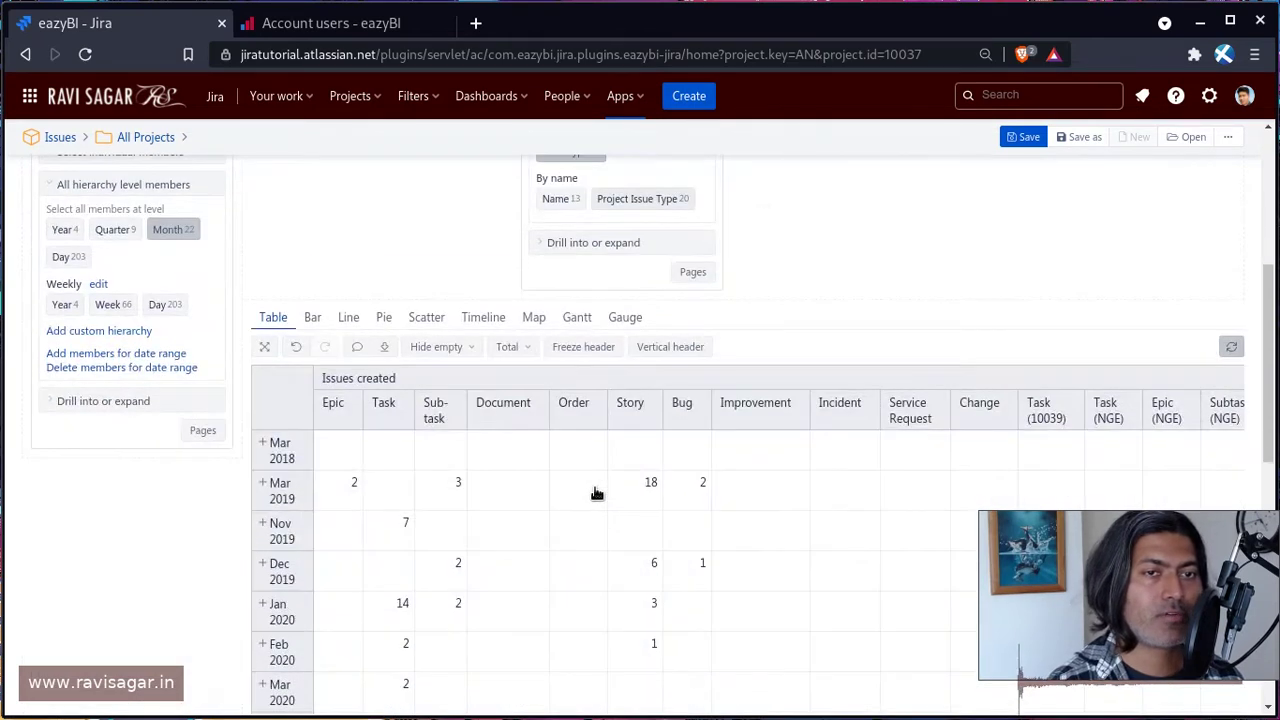
scroll(595, 492, down, 3)
scroll(595, 492, up, 4)
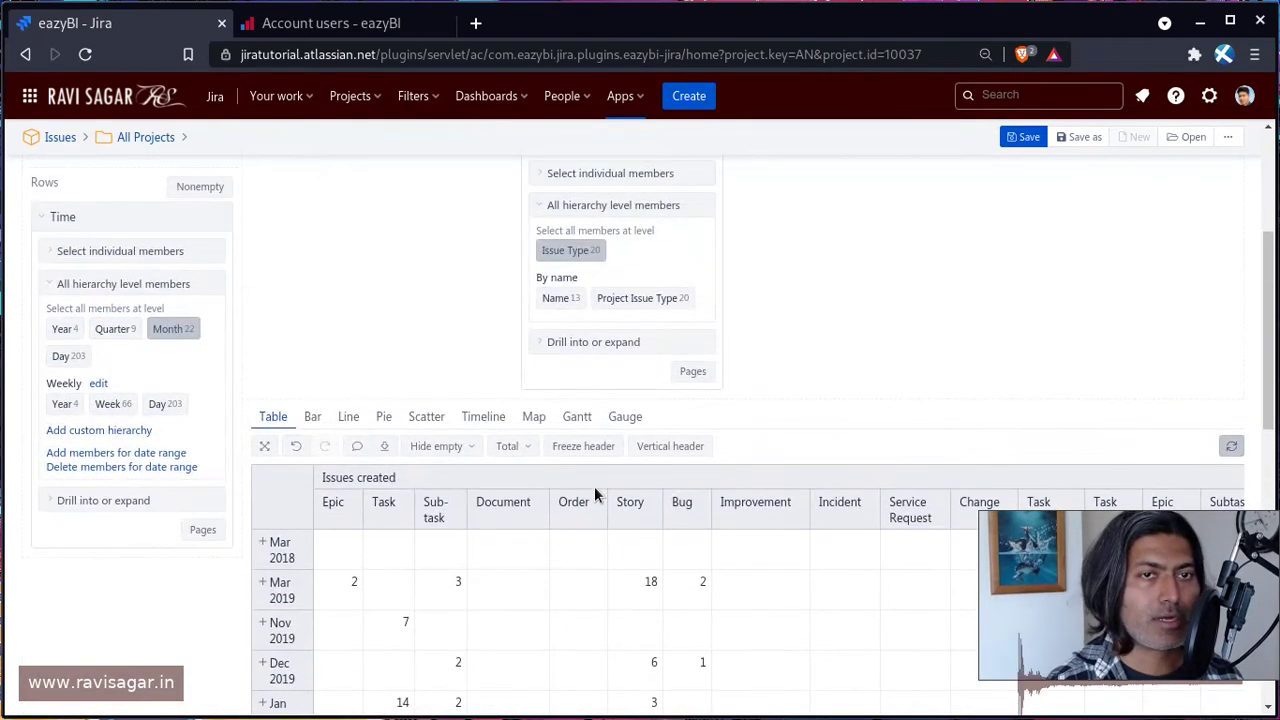
scroll(594, 486, down, 2)
scroll(594, 486, down, 3)
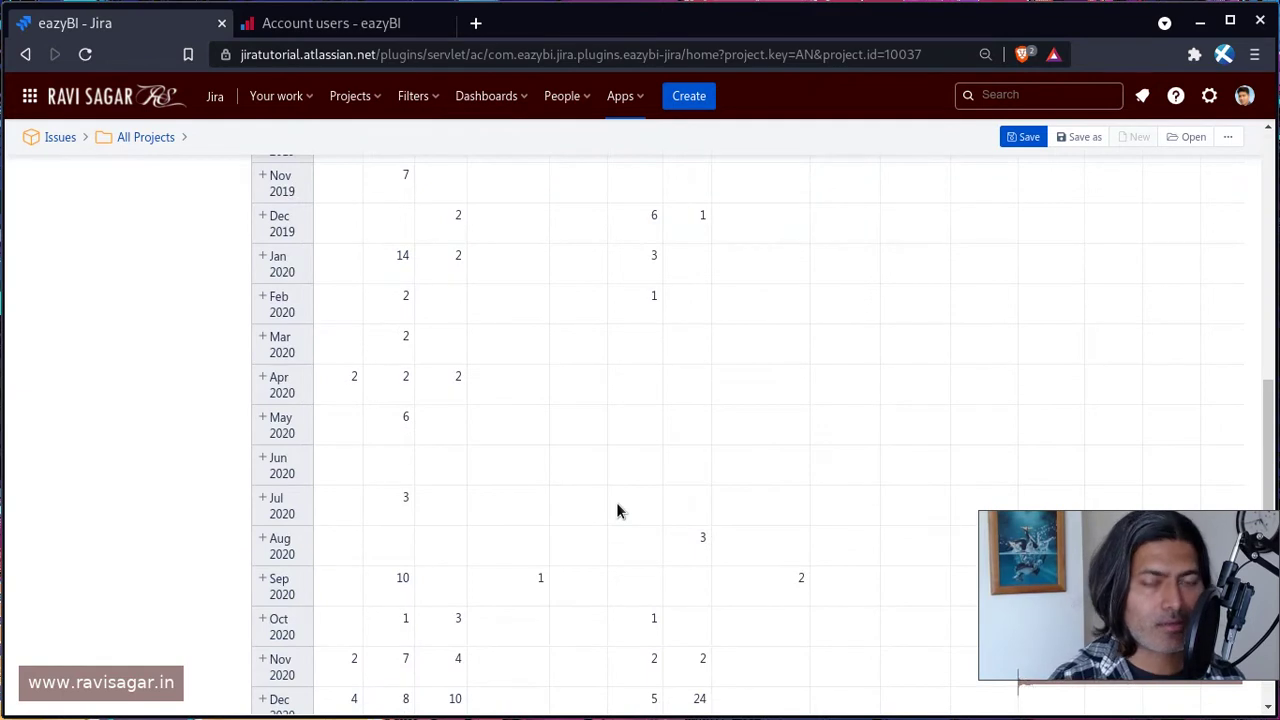
scroll(646, 507, down, 4)
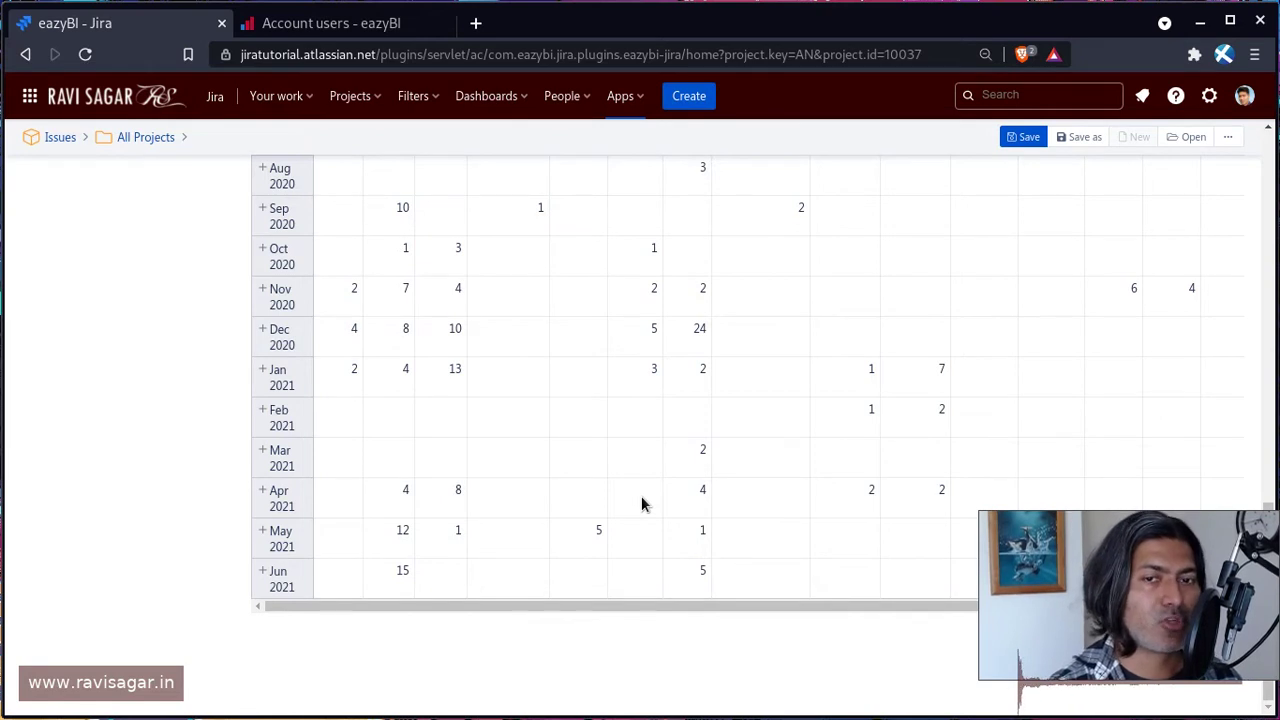
scroll(641, 496, up, 5)
scroll(641, 496, up, 4)
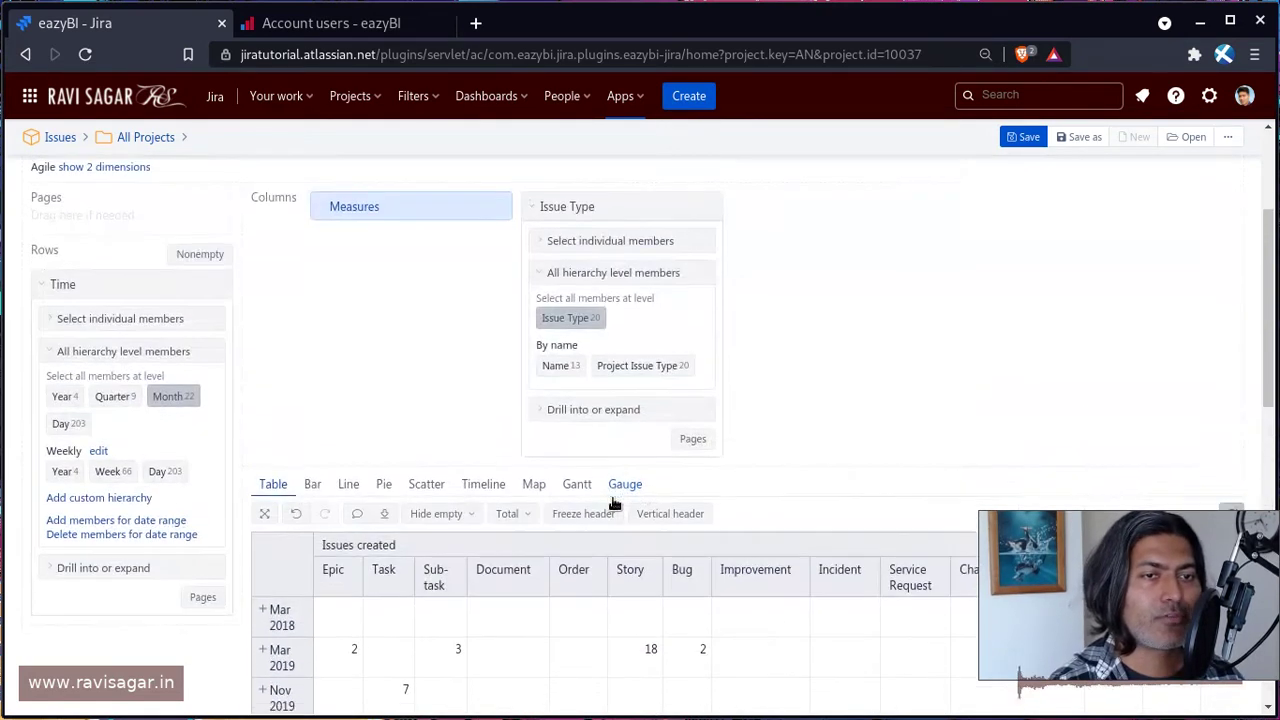
scroll(406, 303, down, 2)
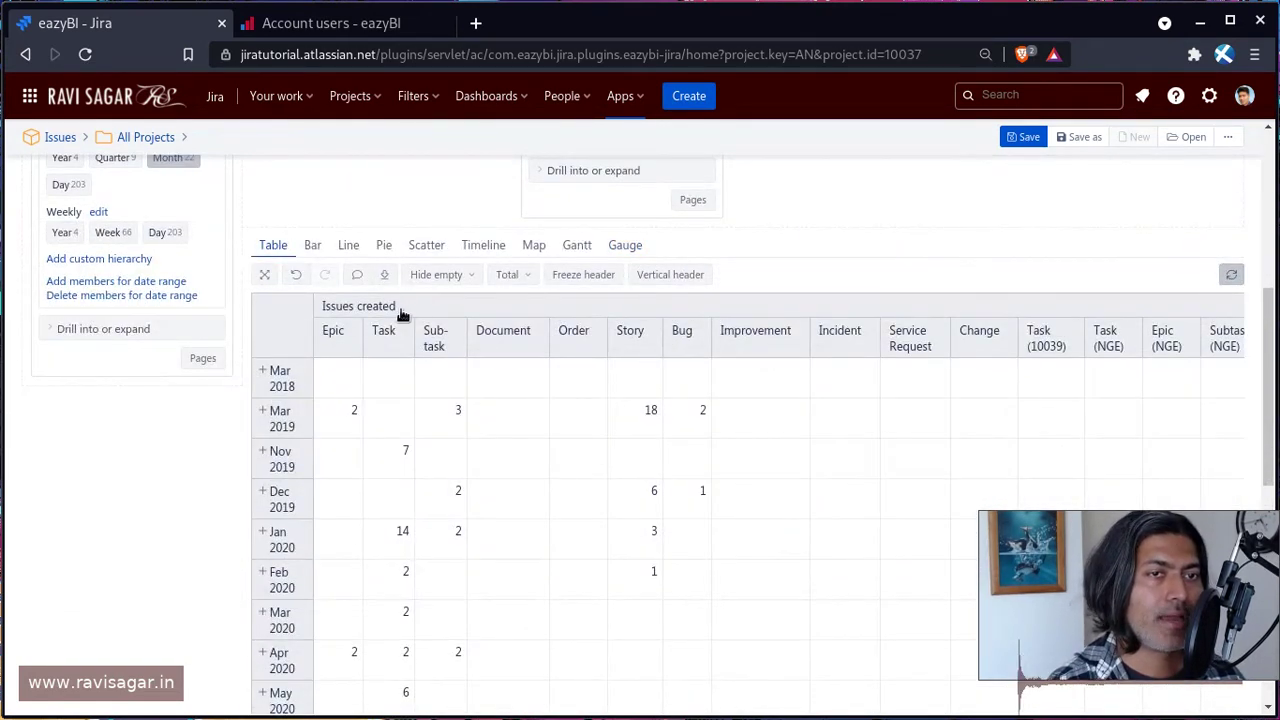
Step: Preview the Cell formatting dialog for Issues created, then close it unchanged
click(400, 308)
click(448, 409)
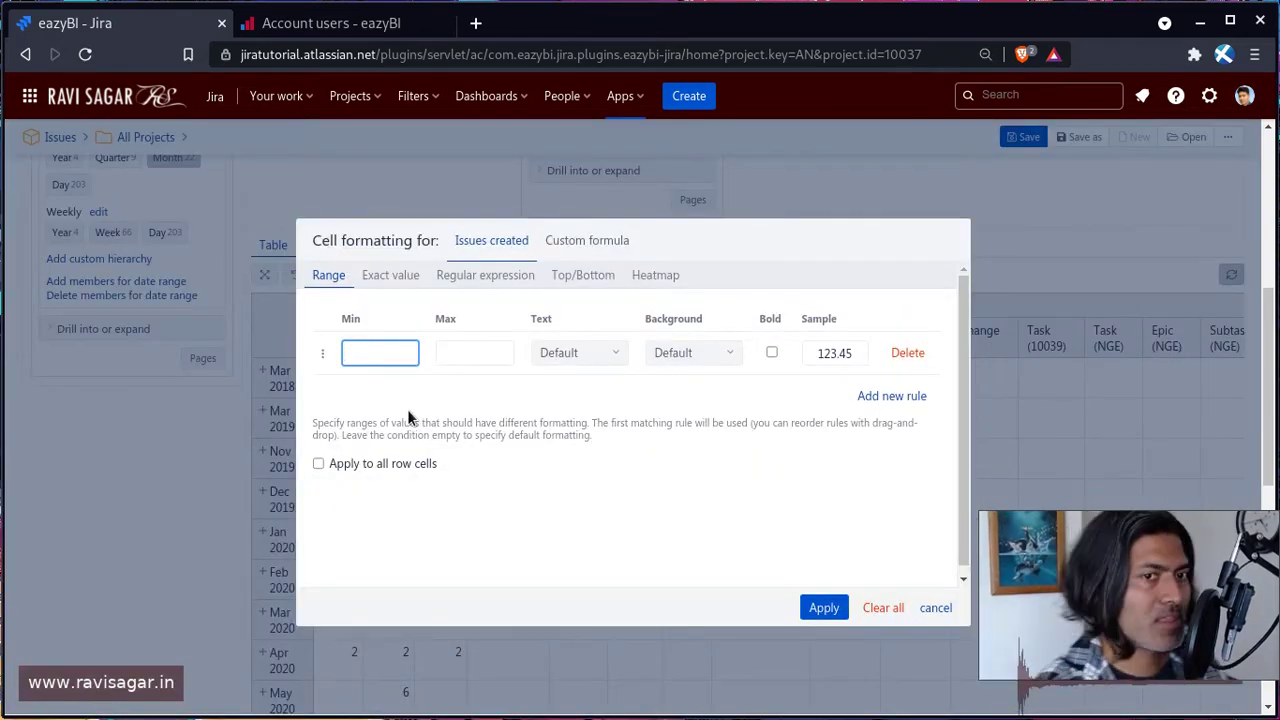
click(937, 609)
scroll(477, 506, down, 1)
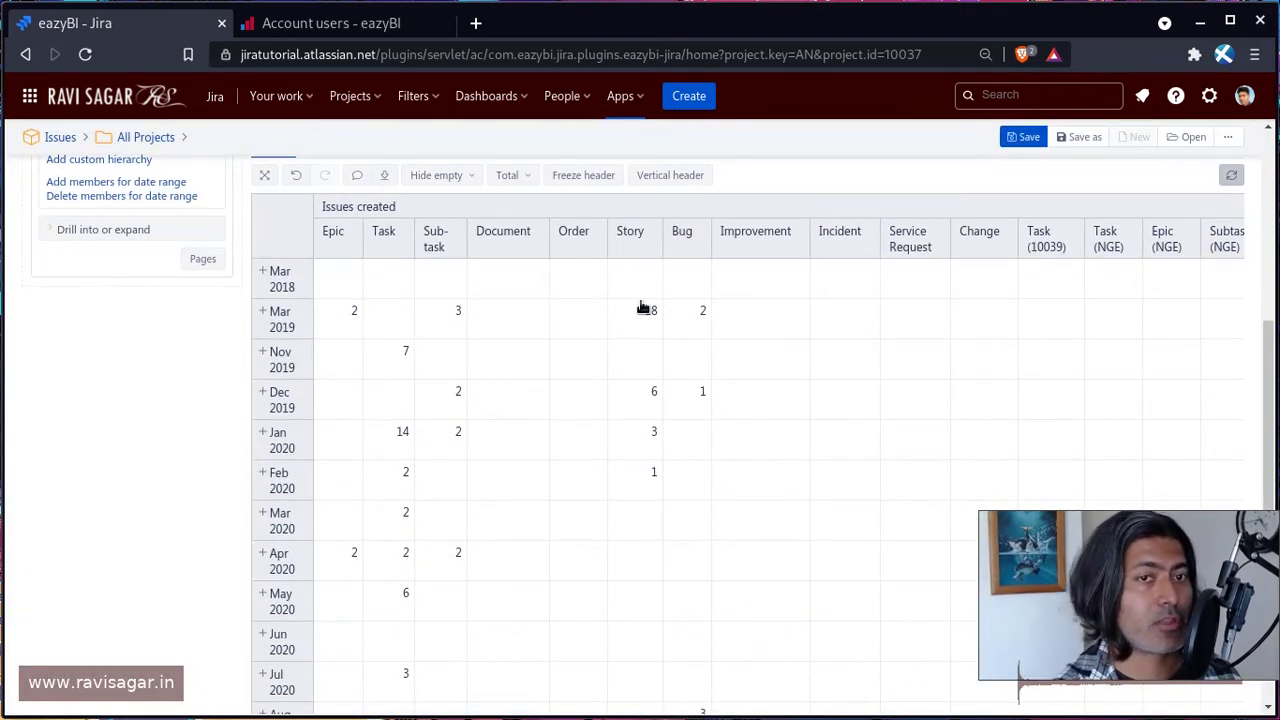
scroll(567, 391, up, 2)
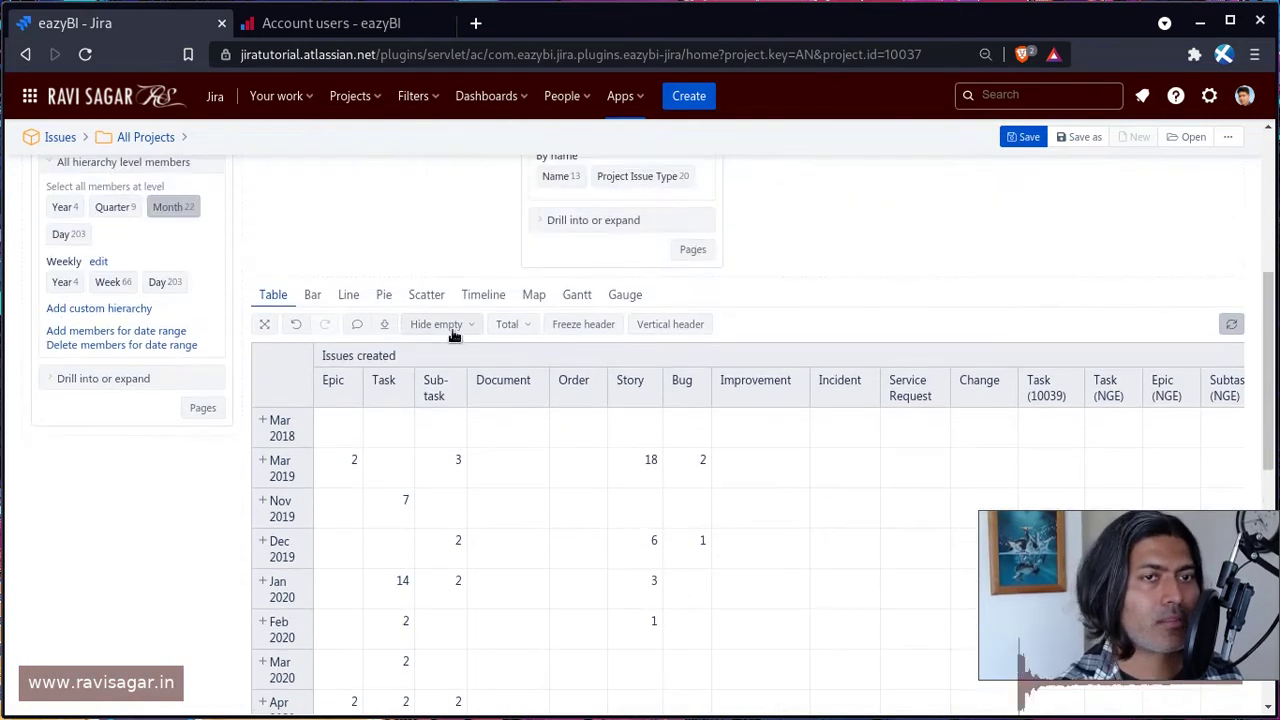
scroll(443, 431, up, 2)
scroll(428, 417, down, 1)
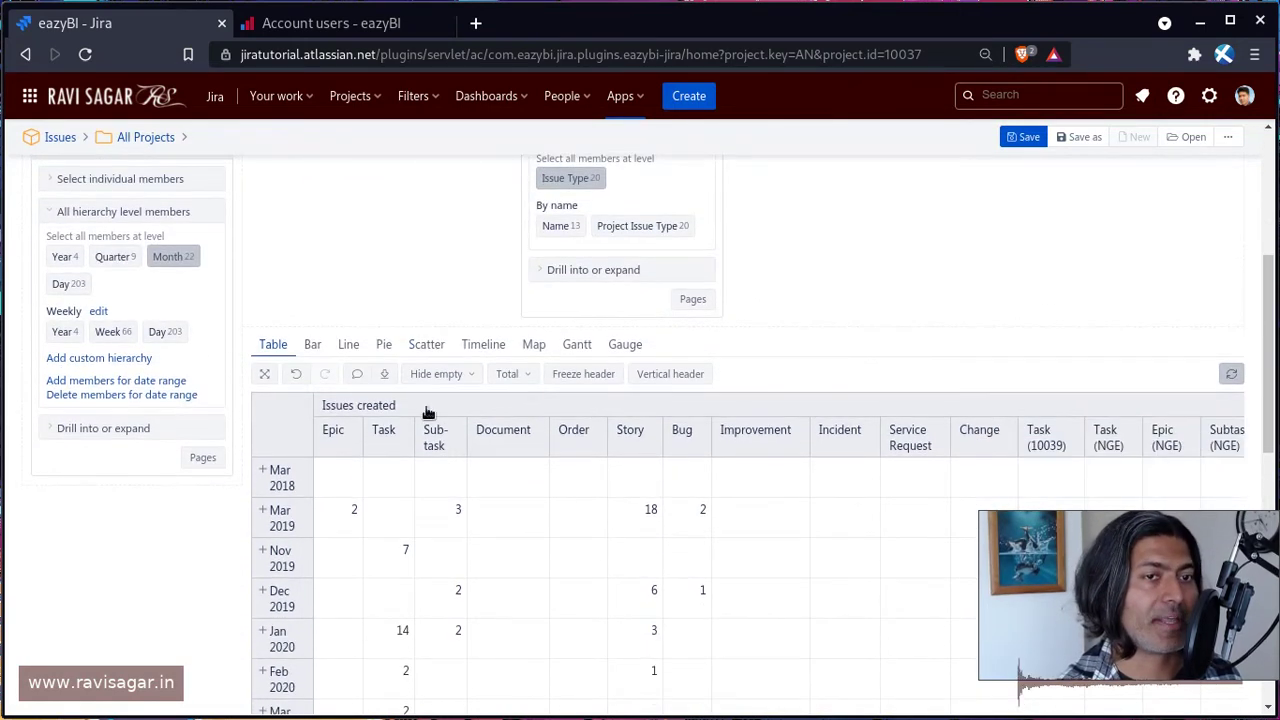
click(413, 406)
Step: Add a range rule colouring 10–20 issues dark red in Cell formatting
click(461, 497)
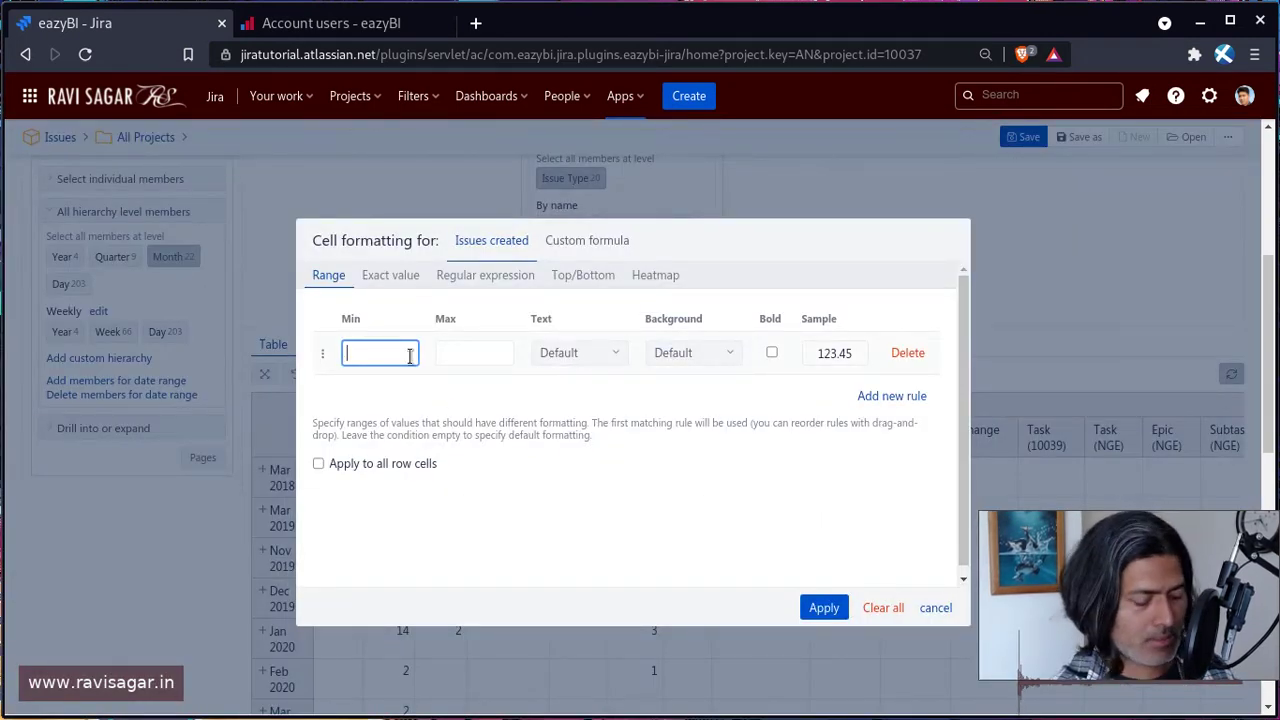
text(10)
click(454, 356)
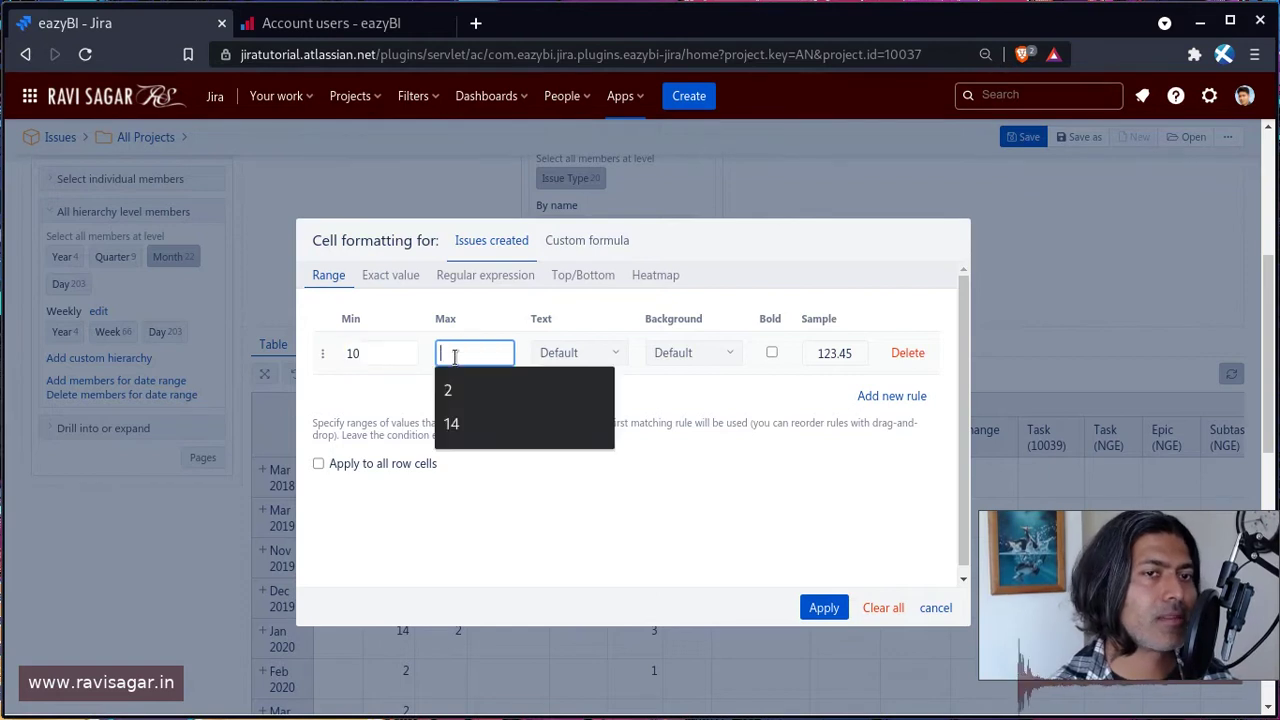
text(20)
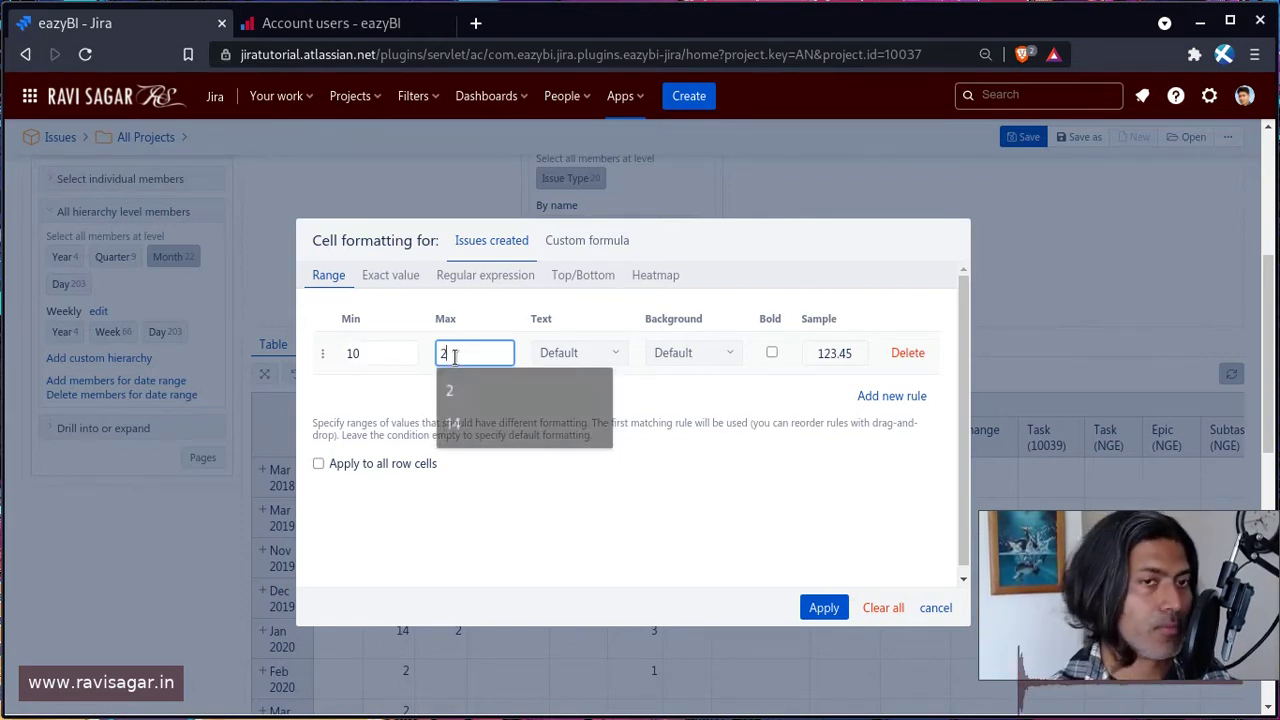
click(688, 353)
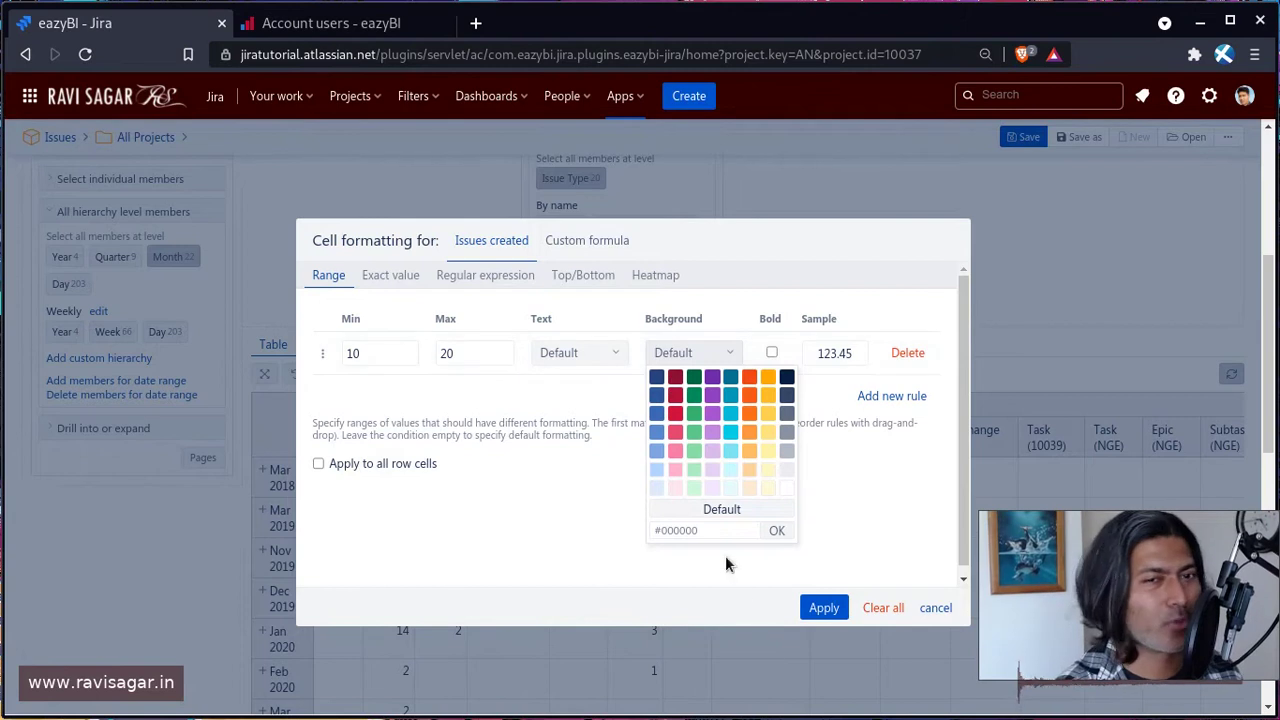
click(675, 377)
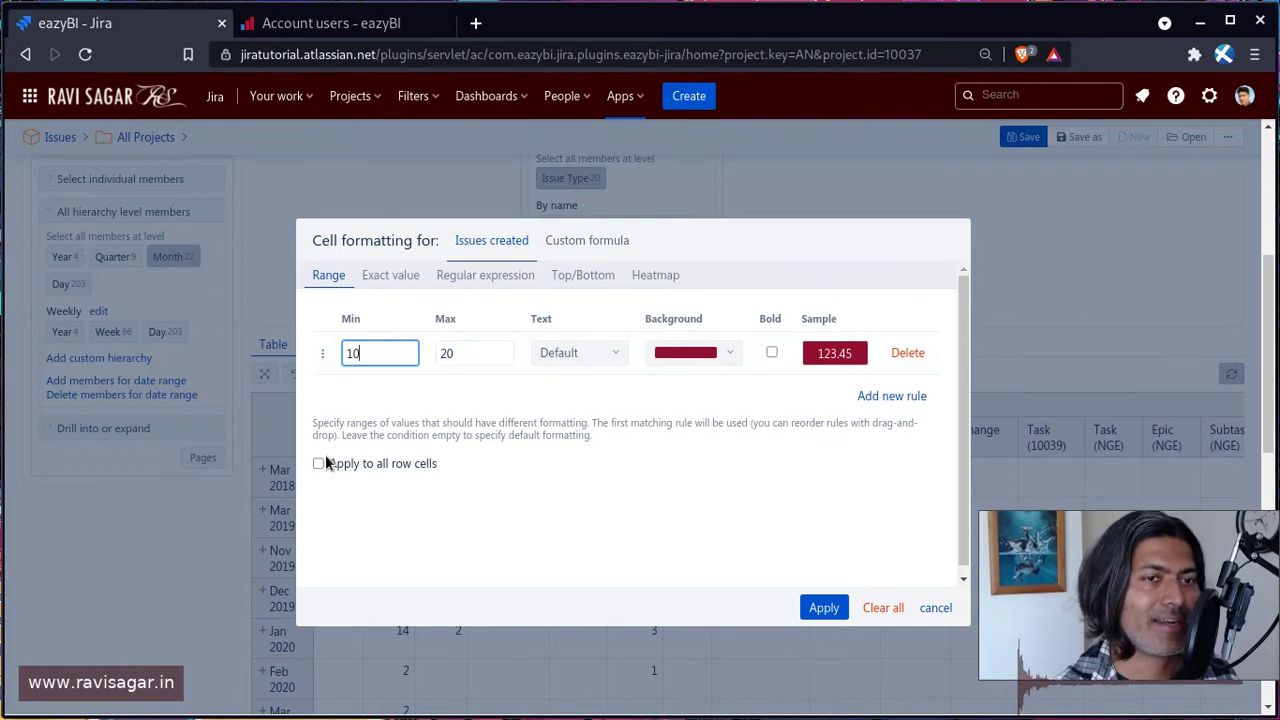
Step: Add a second range rule colouring 5–9 issues orange
click(889, 396)
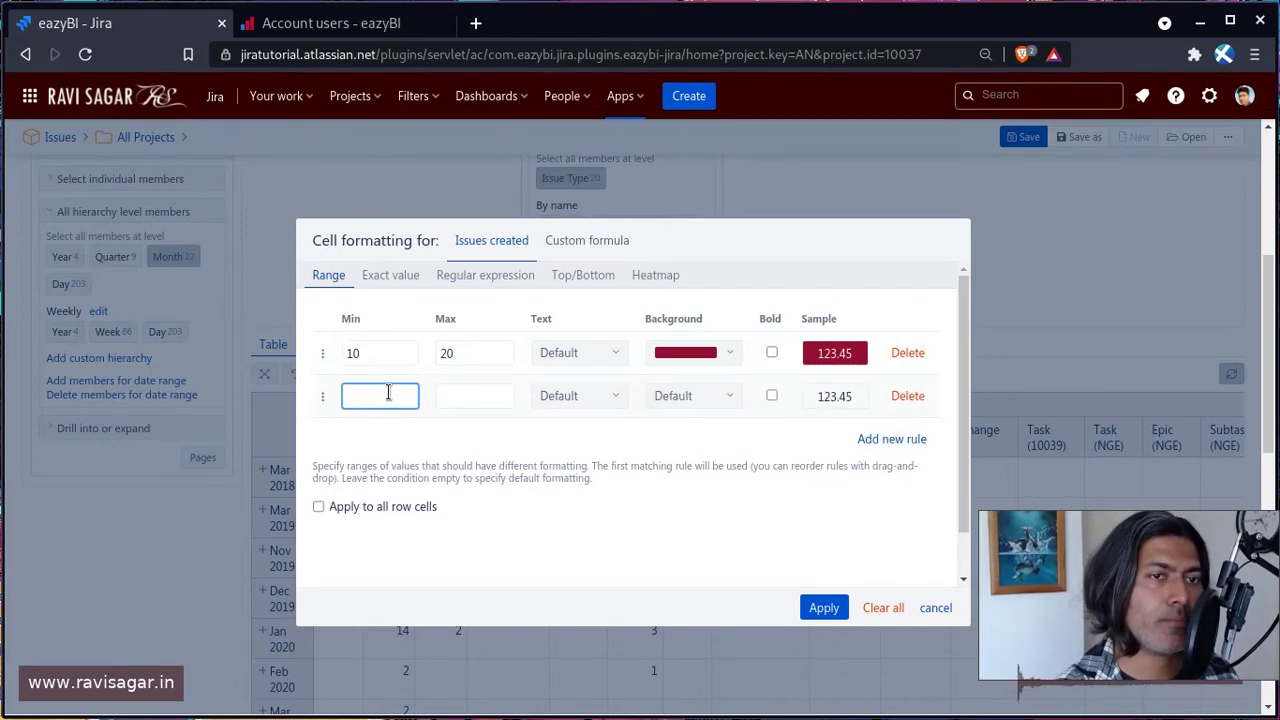
text(5)
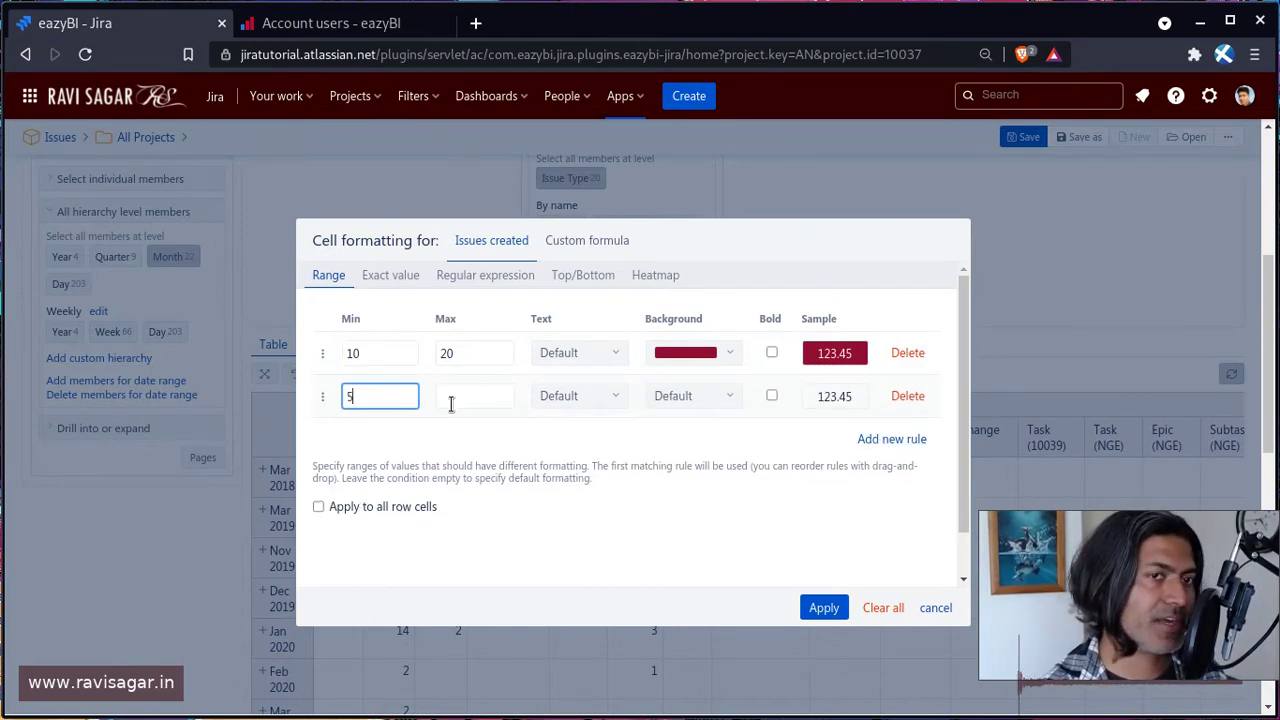
click(451, 397)
text(9)
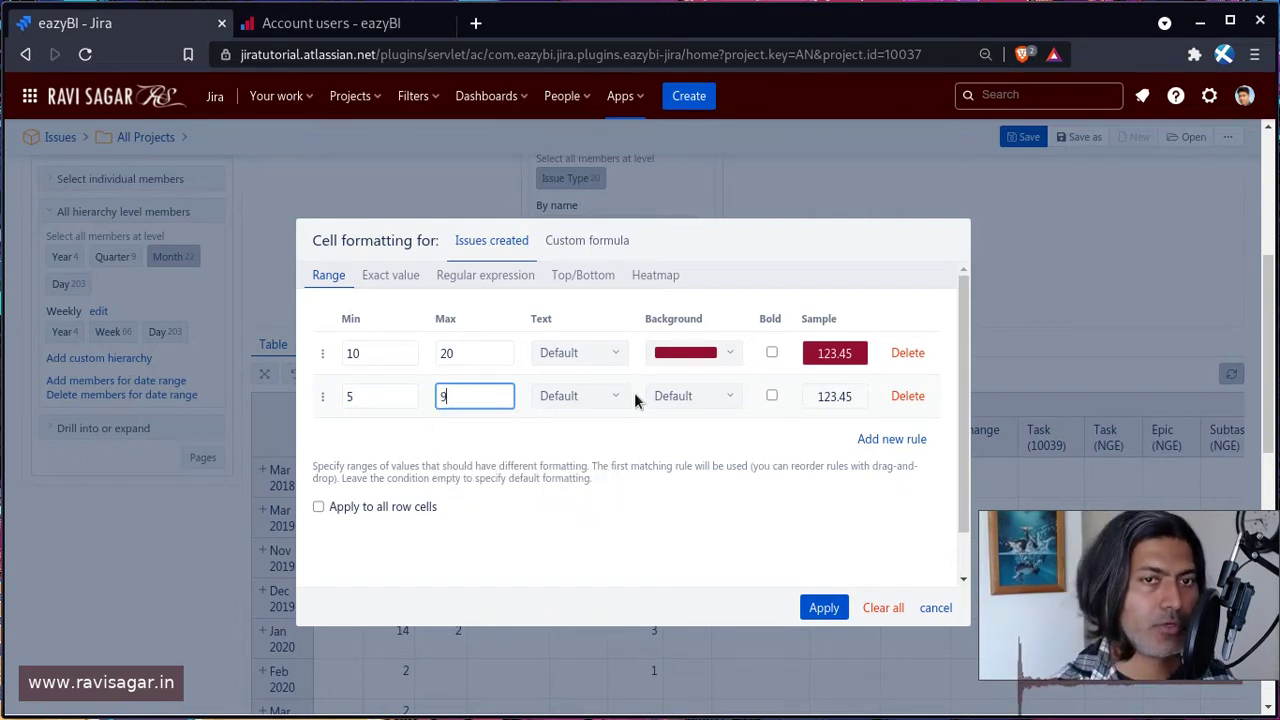
click(686, 395)
click(749, 421)
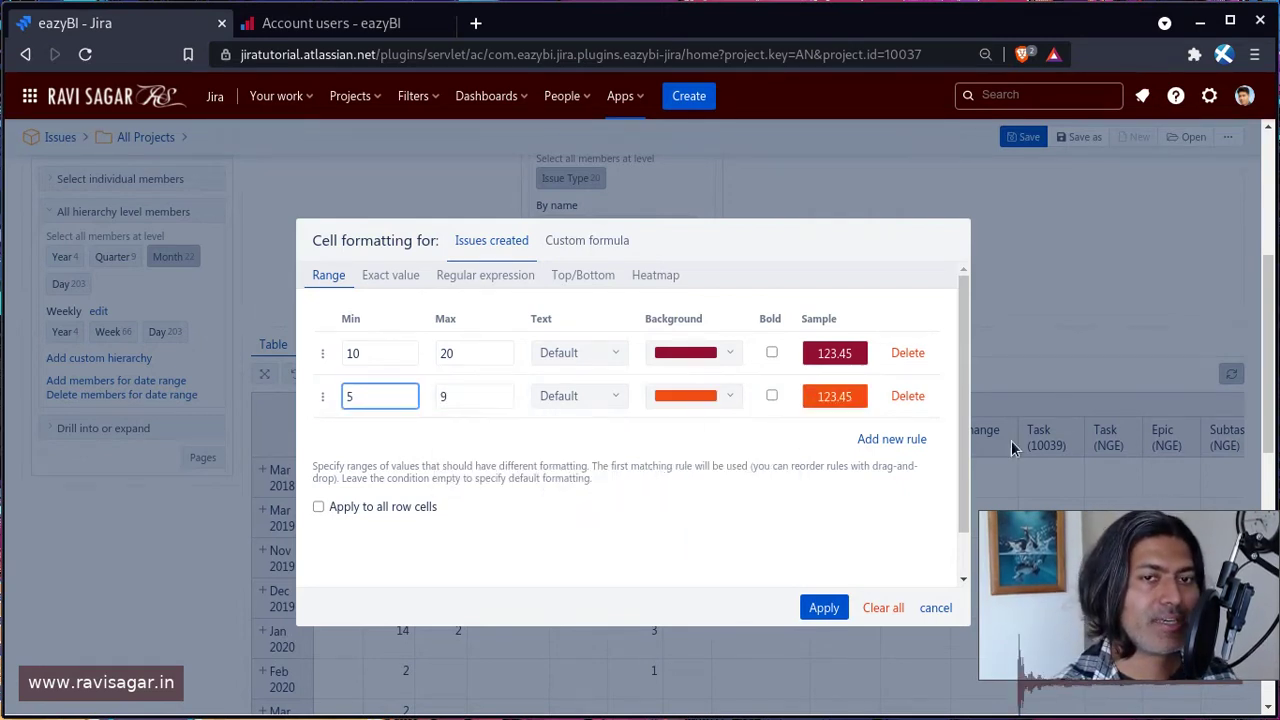
Step: Add a third rule colouring 0–4 issues green and apply the rules
click(891, 439)
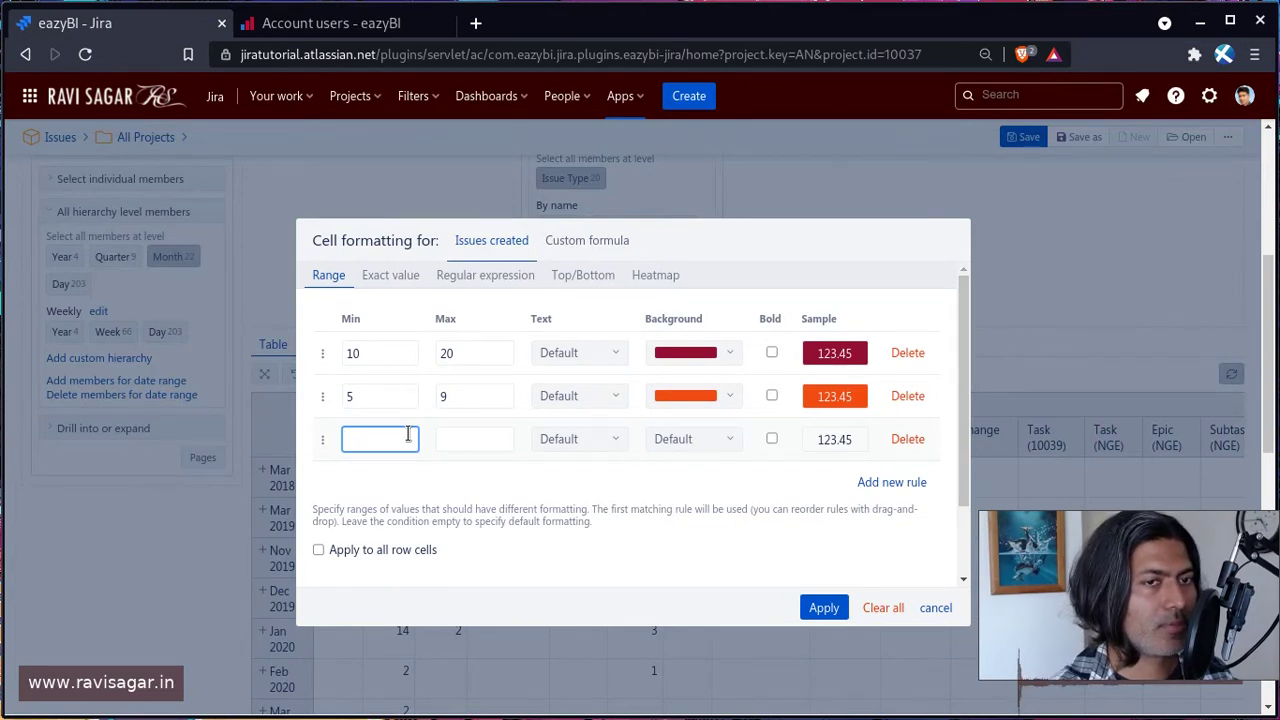
key(Tab)
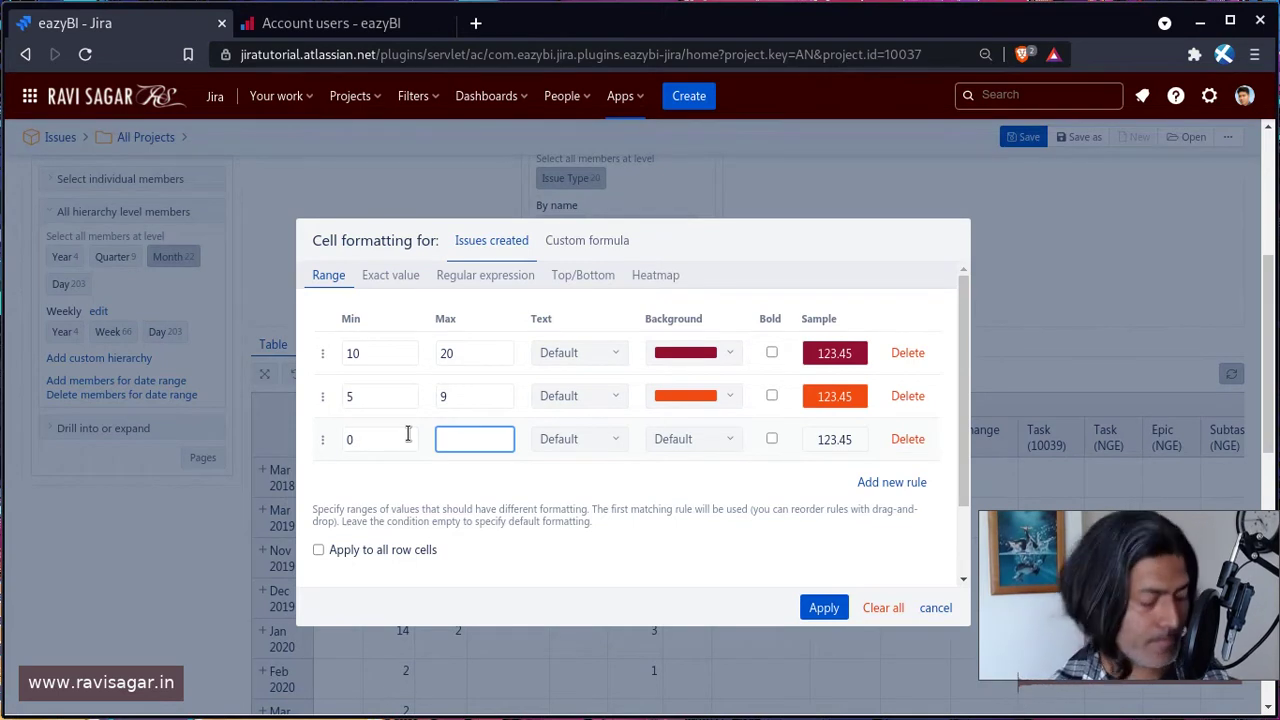
text(4)
click(722, 438)
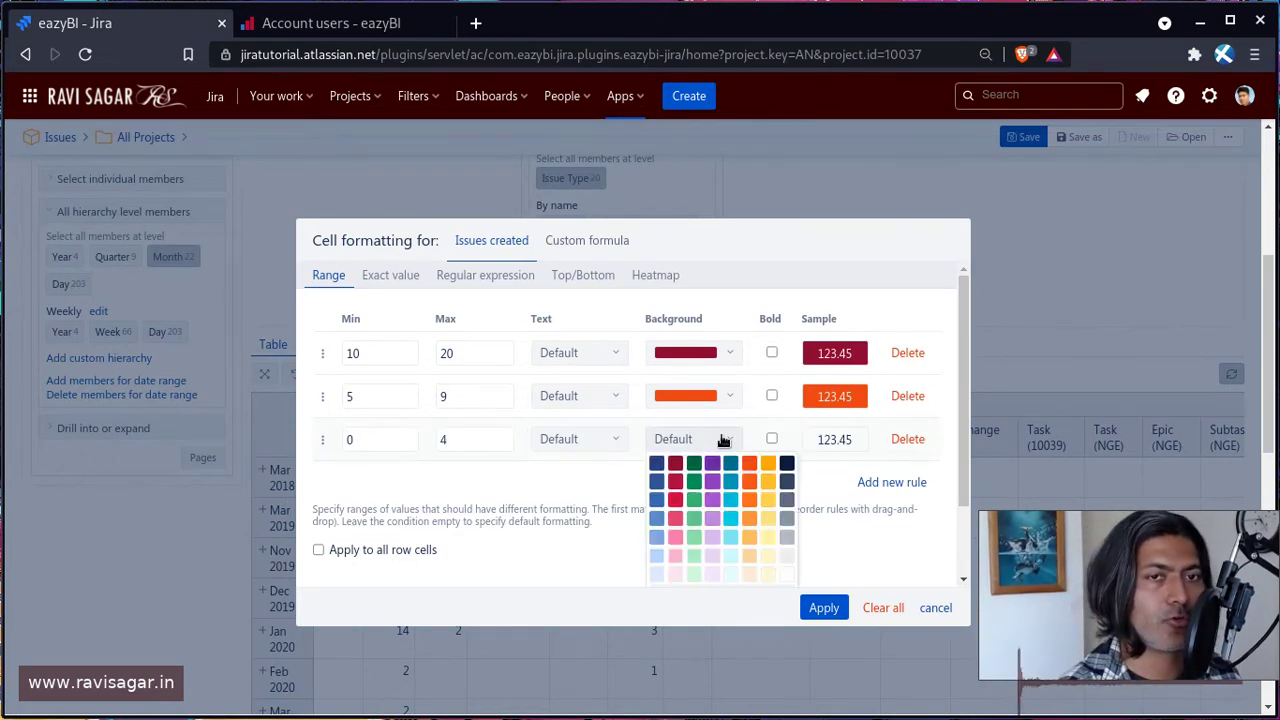
click(697, 466)
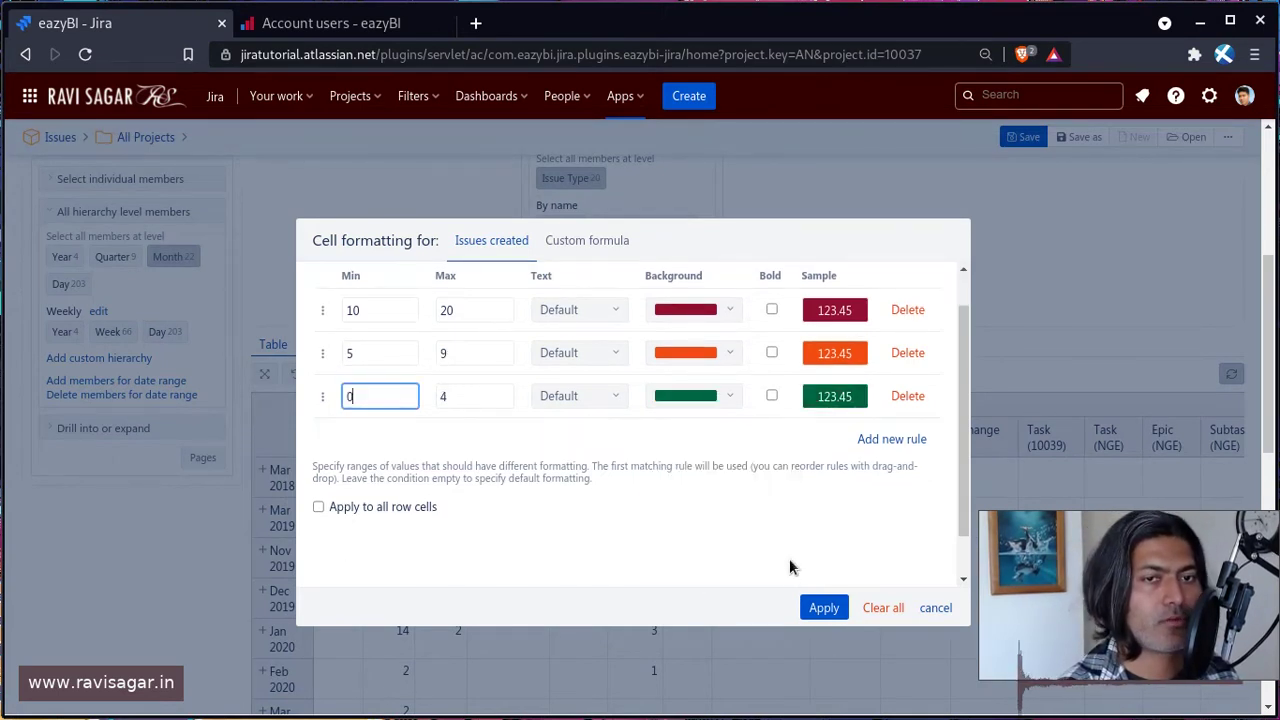
click(826, 608)
scroll(826, 318, down, 3)
Step: Review the colour-coded monthly table and bring up the Issues created measure options
scroll(826, 319, down, 5)
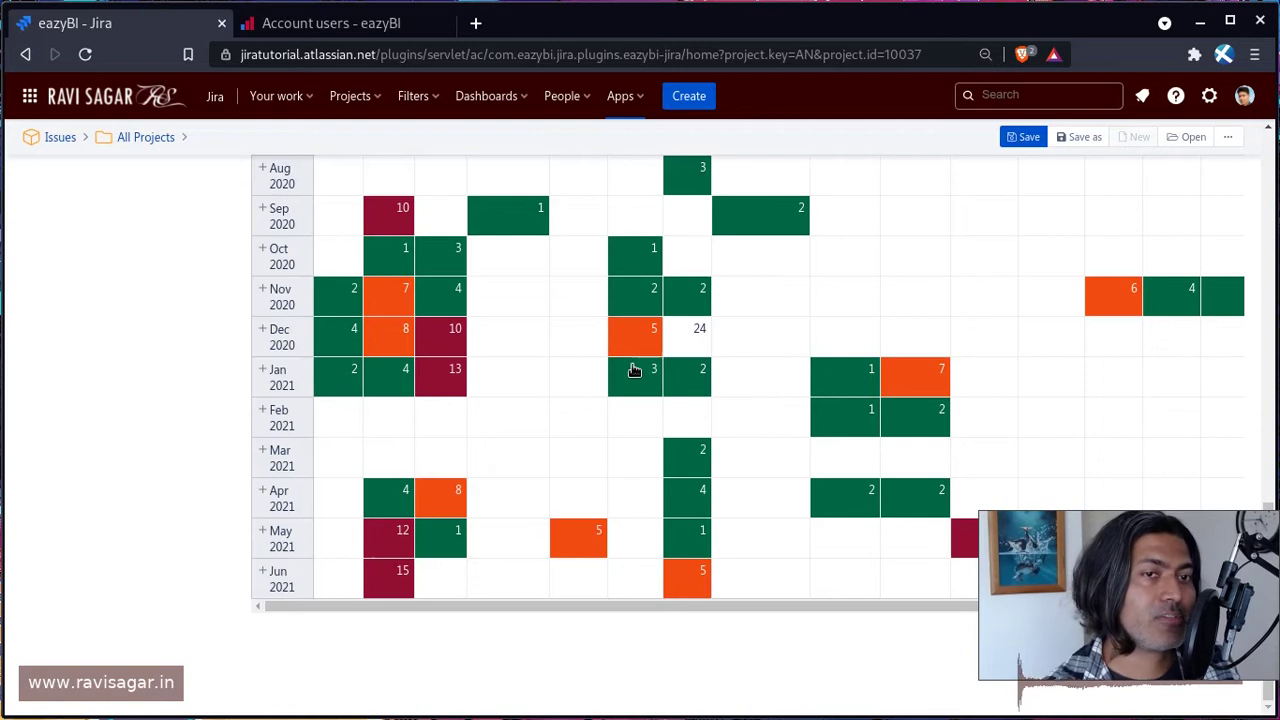
scroll(634, 369, up, 8)
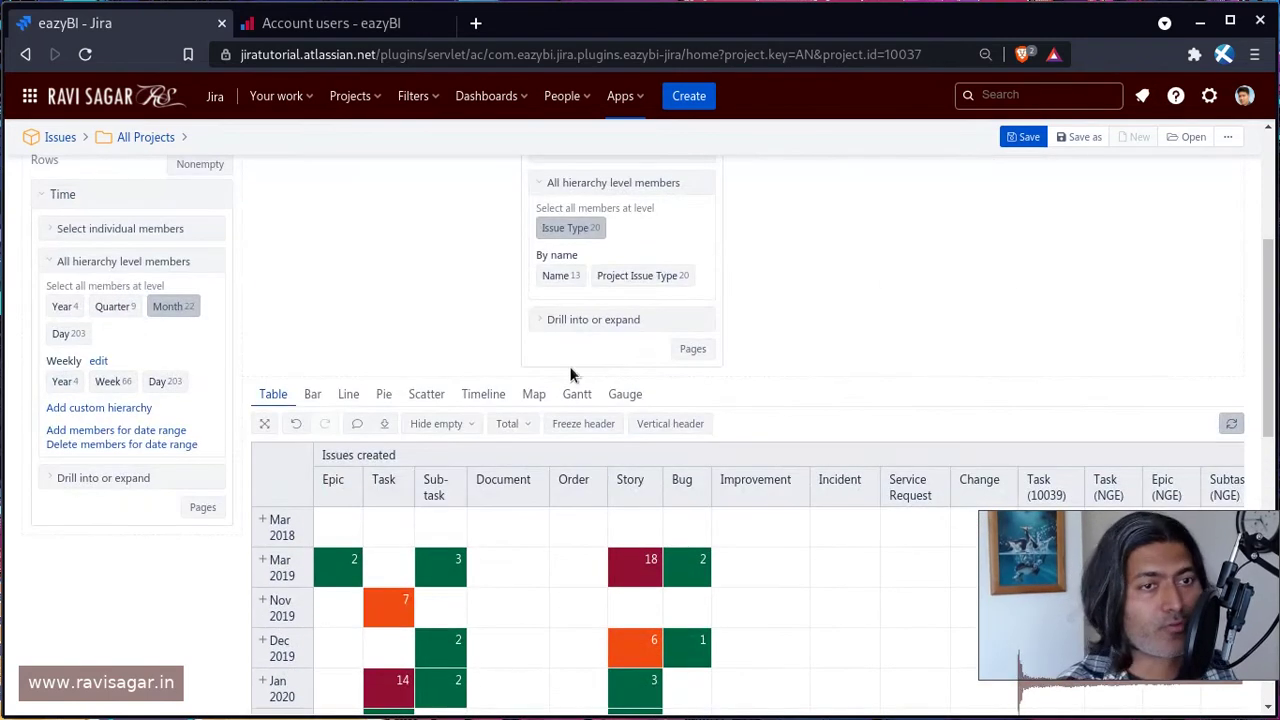
click(442, 461)
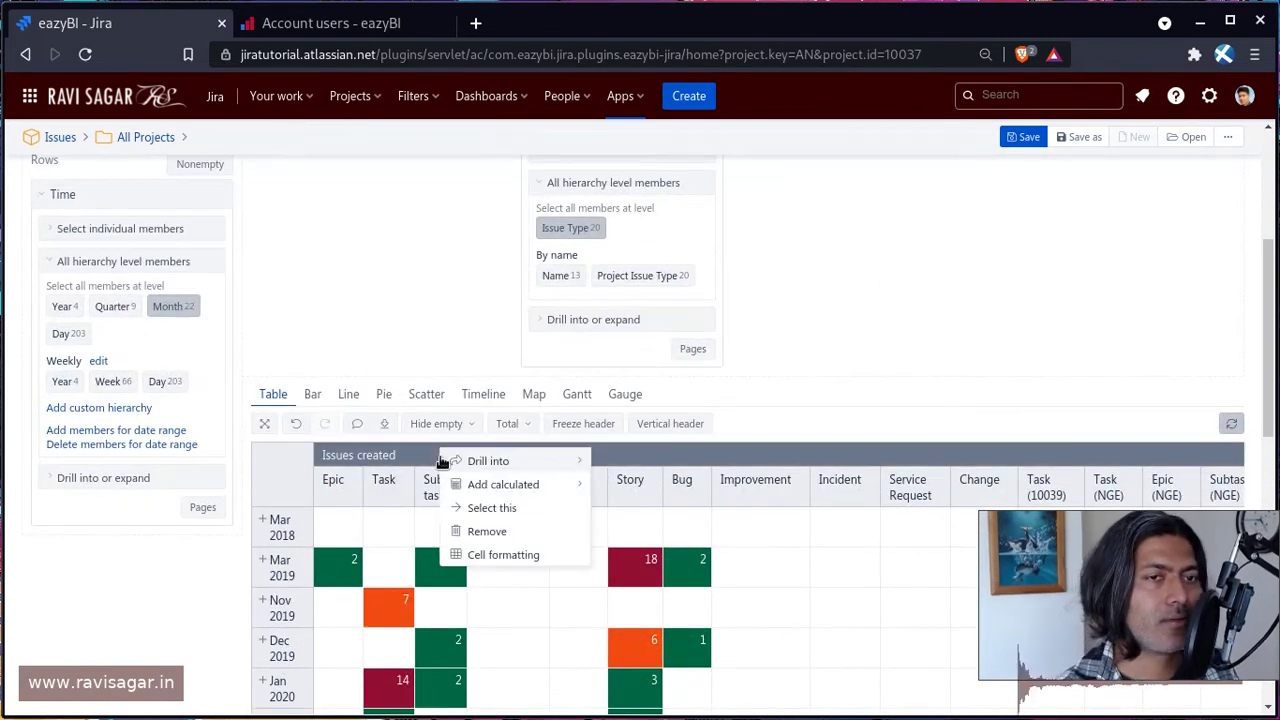
Step: Change the first rule's minimum to 15 and make the second rule 10–14 red
click(486, 554)
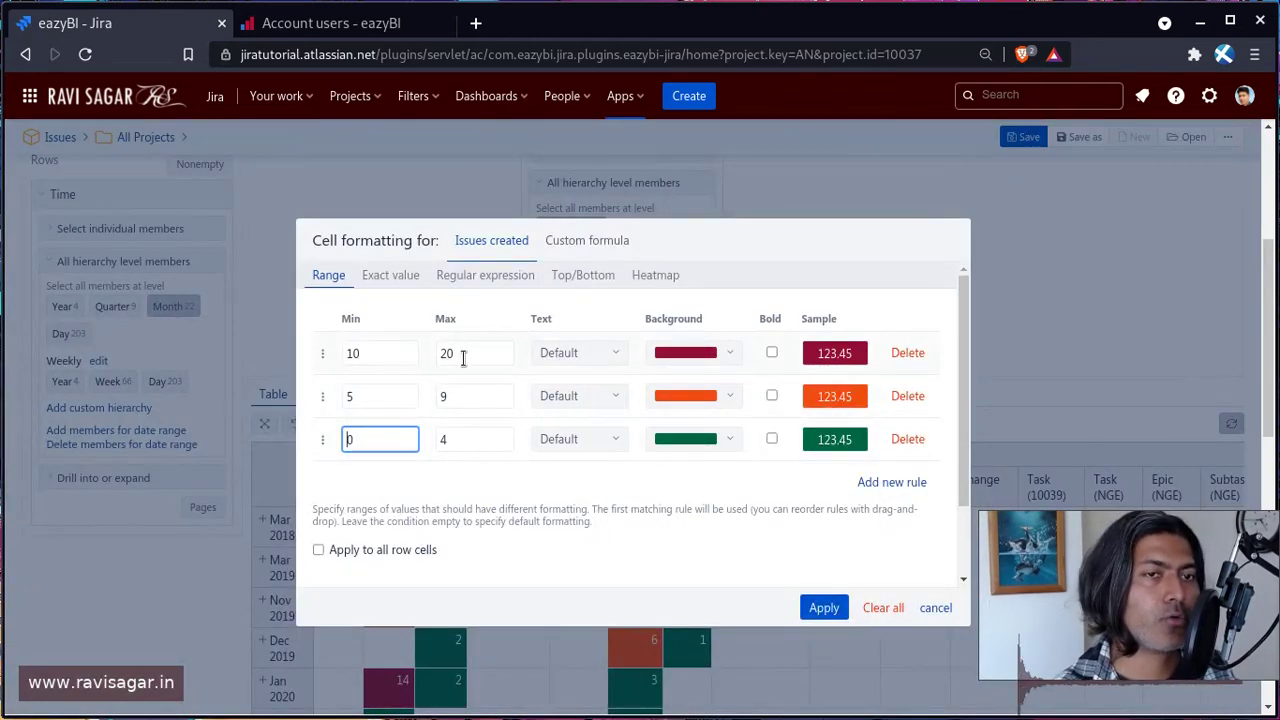
double_click(394, 355)
text(15)
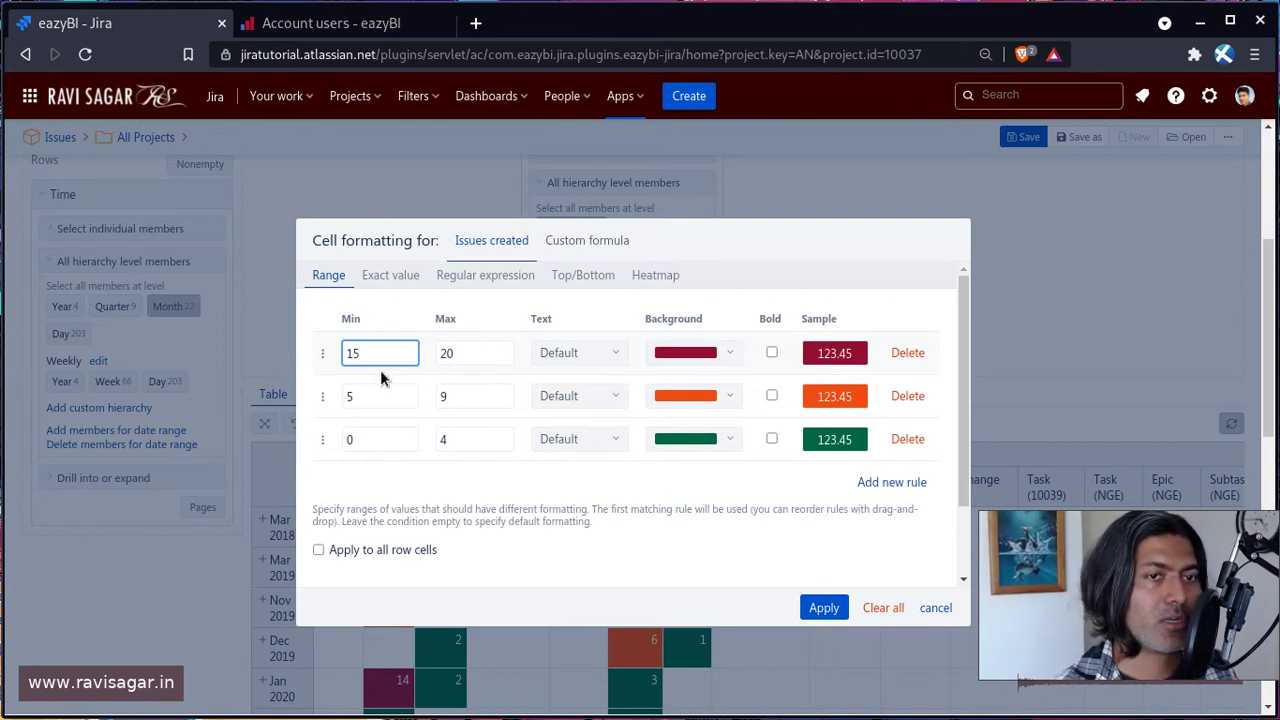
double_click(382, 394)
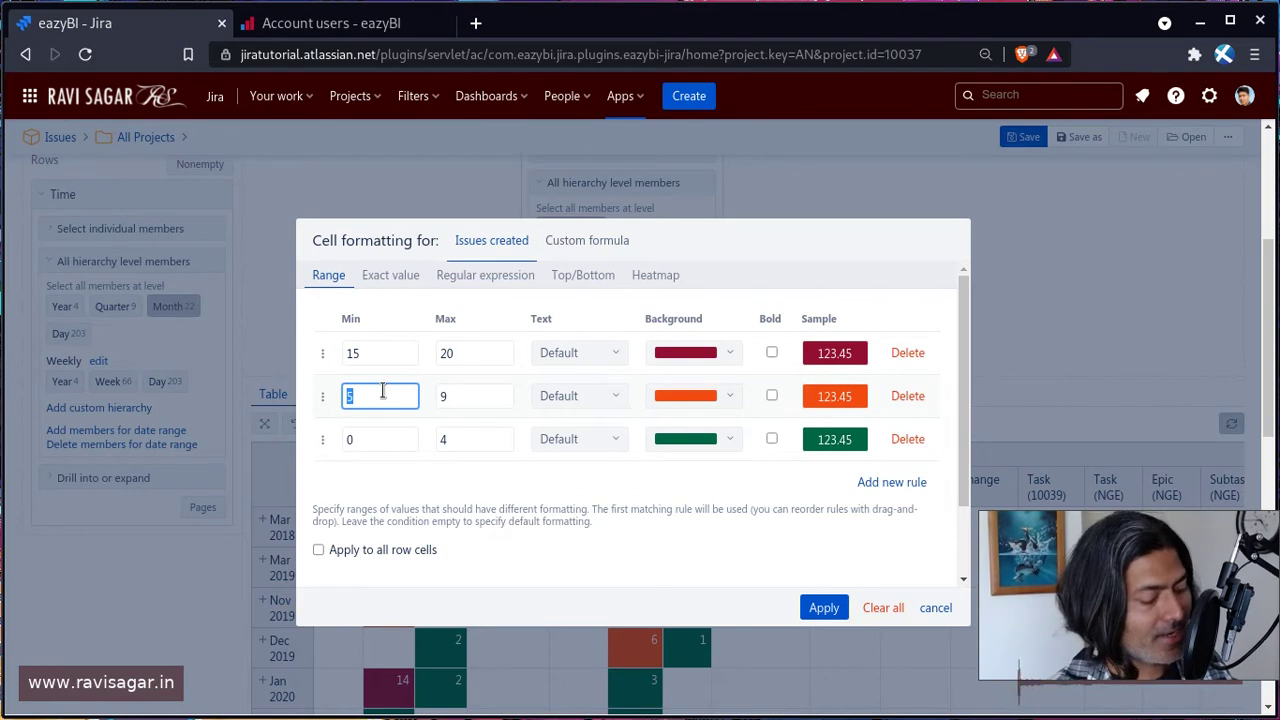
text(1)
key(Tab)
click(382, 394)
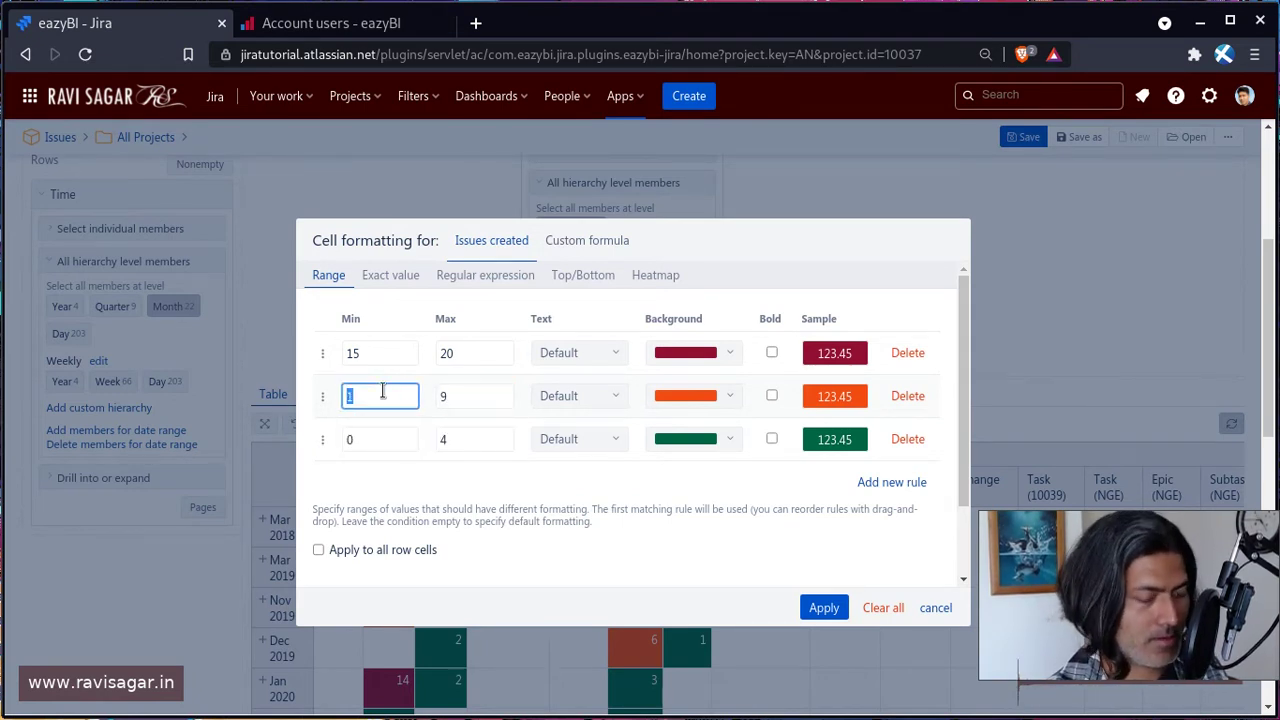
text(0)
key(Tab)
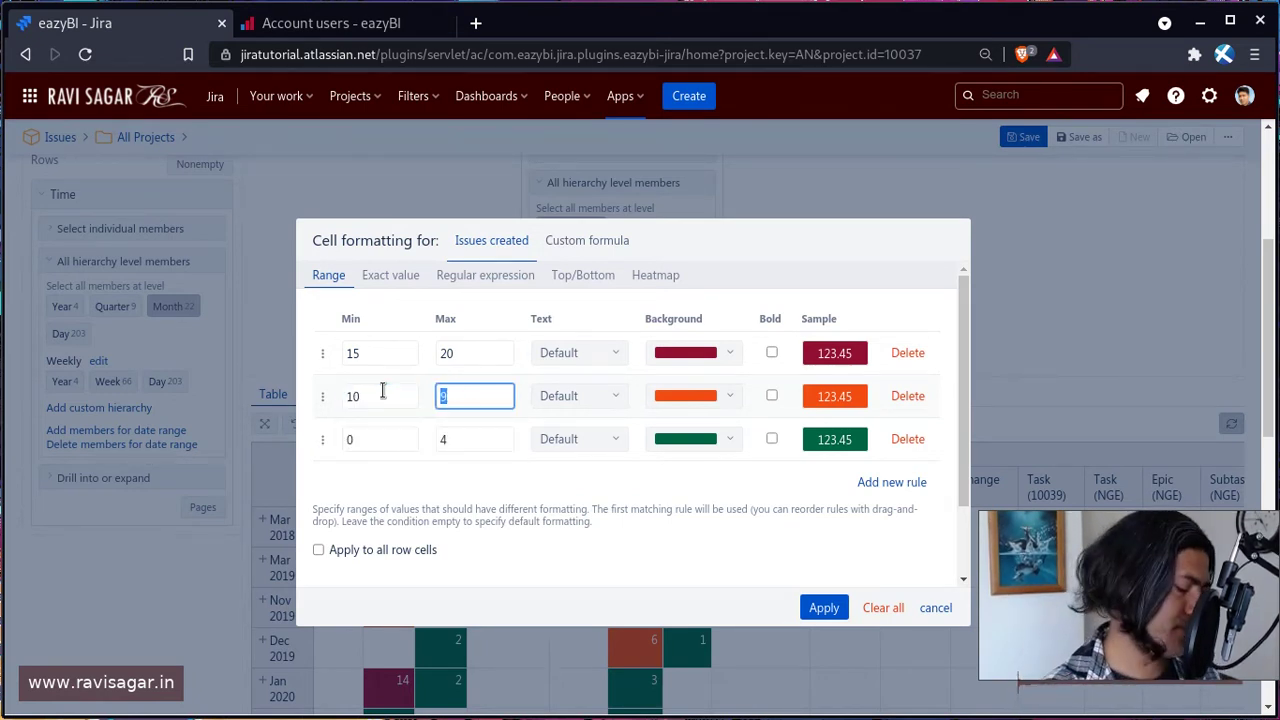
text(14)
click(703, 397)
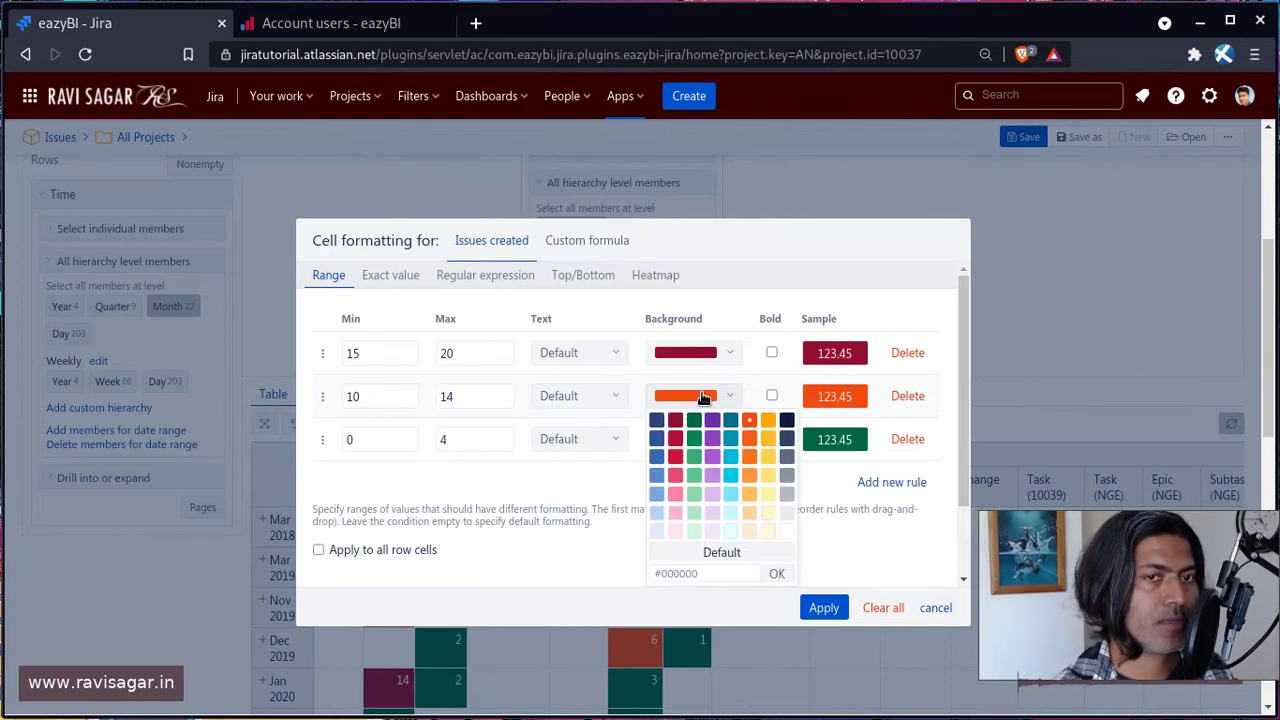
click(675, 458)
Step: Change the third rule to 5–9 with an orange background
click(352, 440)
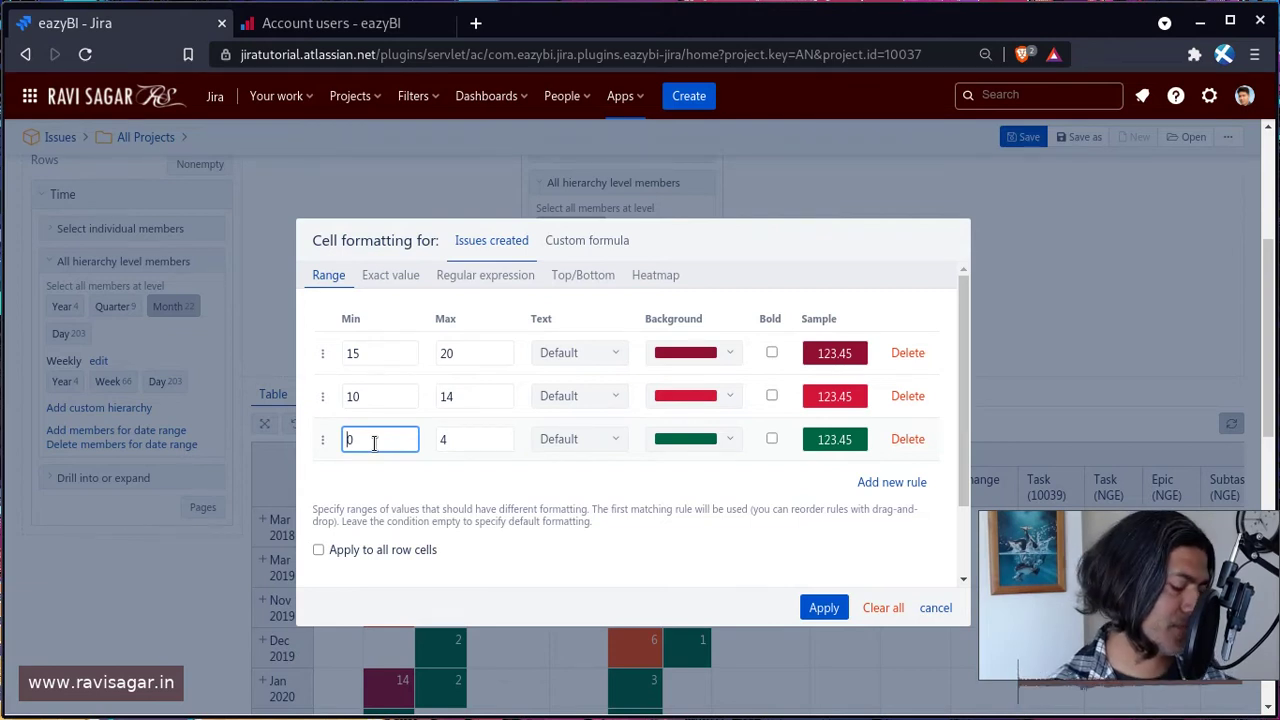
key(BackSpace)
text(5)
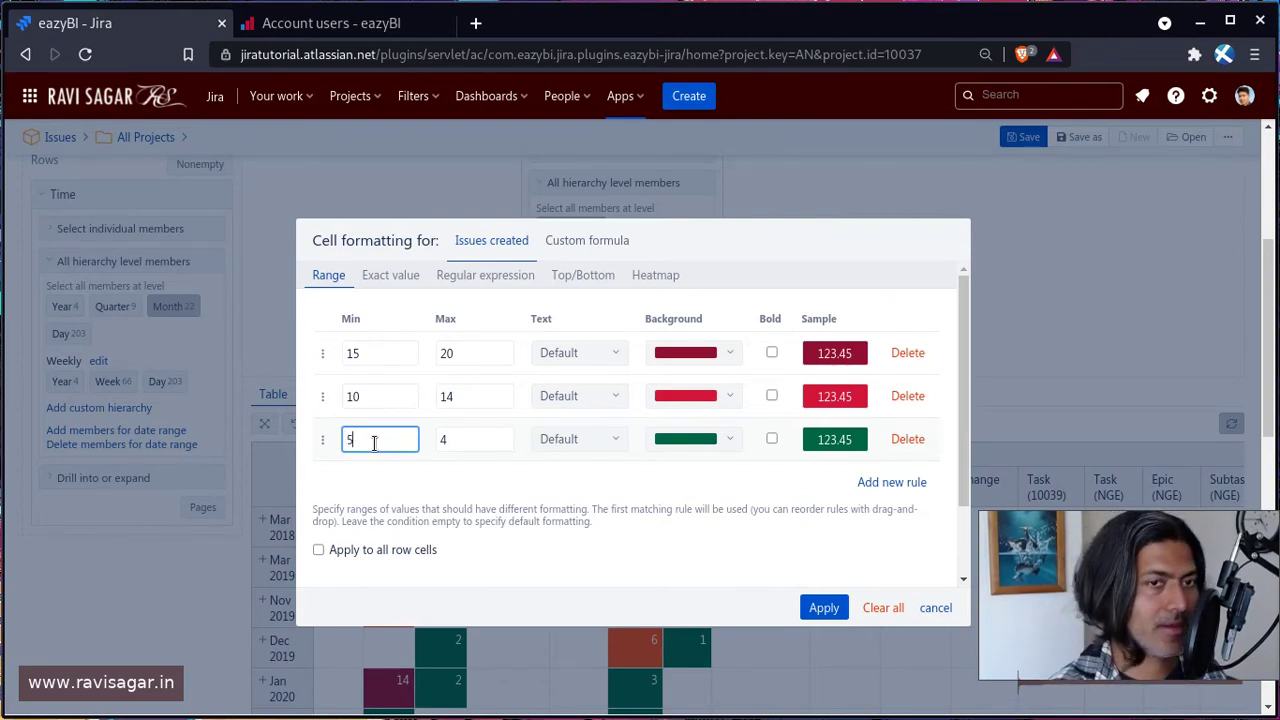
key(Tab)
text(9)
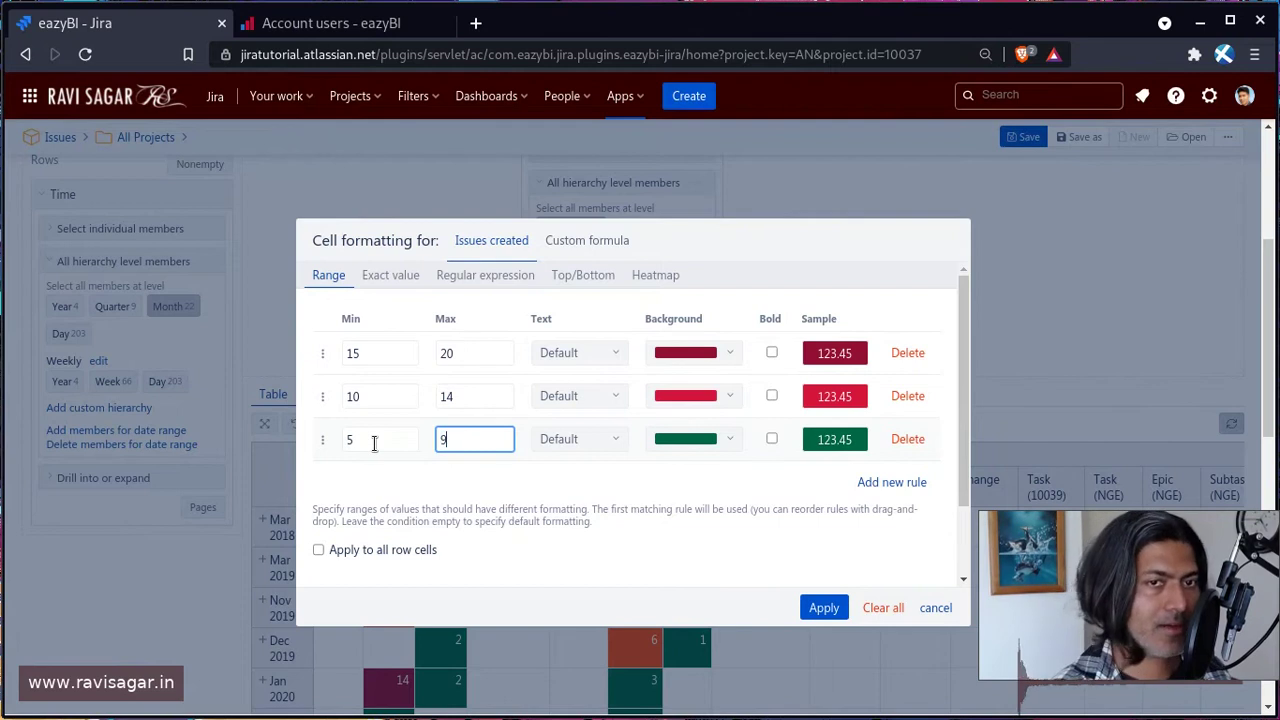
click(686, 447)
click(686, 447)
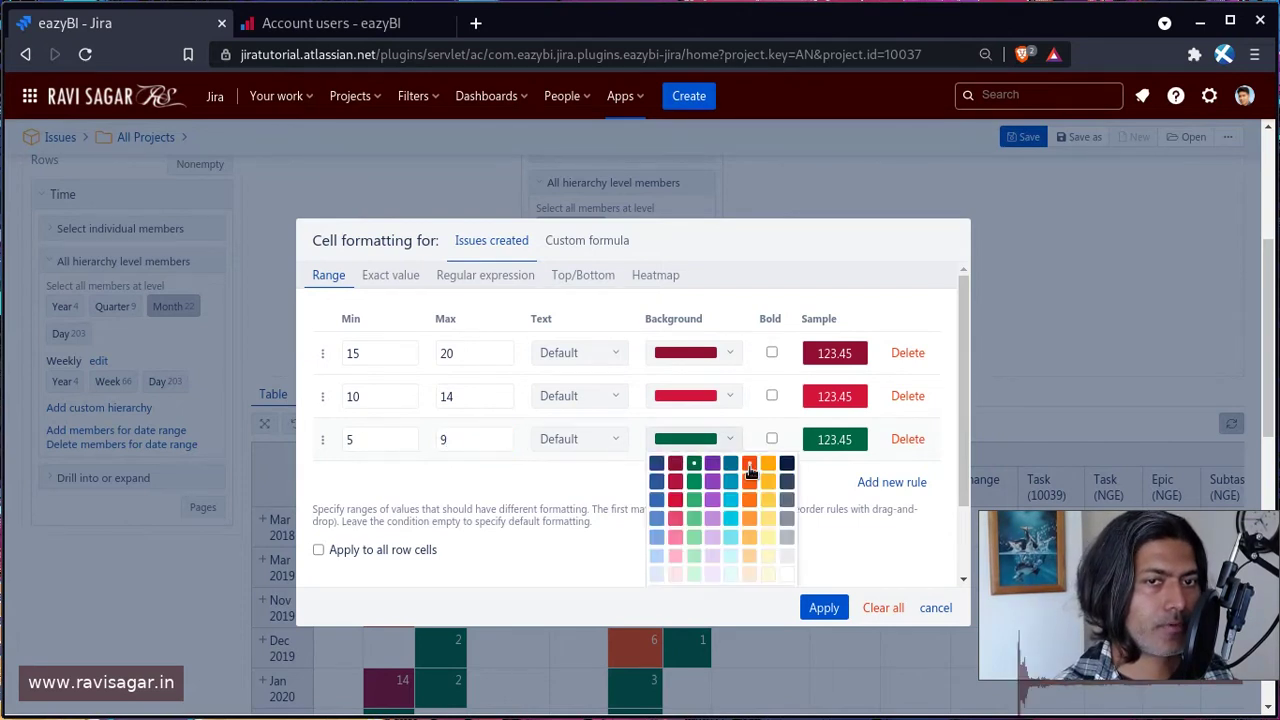
click(750, 470)
Step: Add rules 2–4 orange and 0–1 dark green, then apply the formatting
click(893, 440)
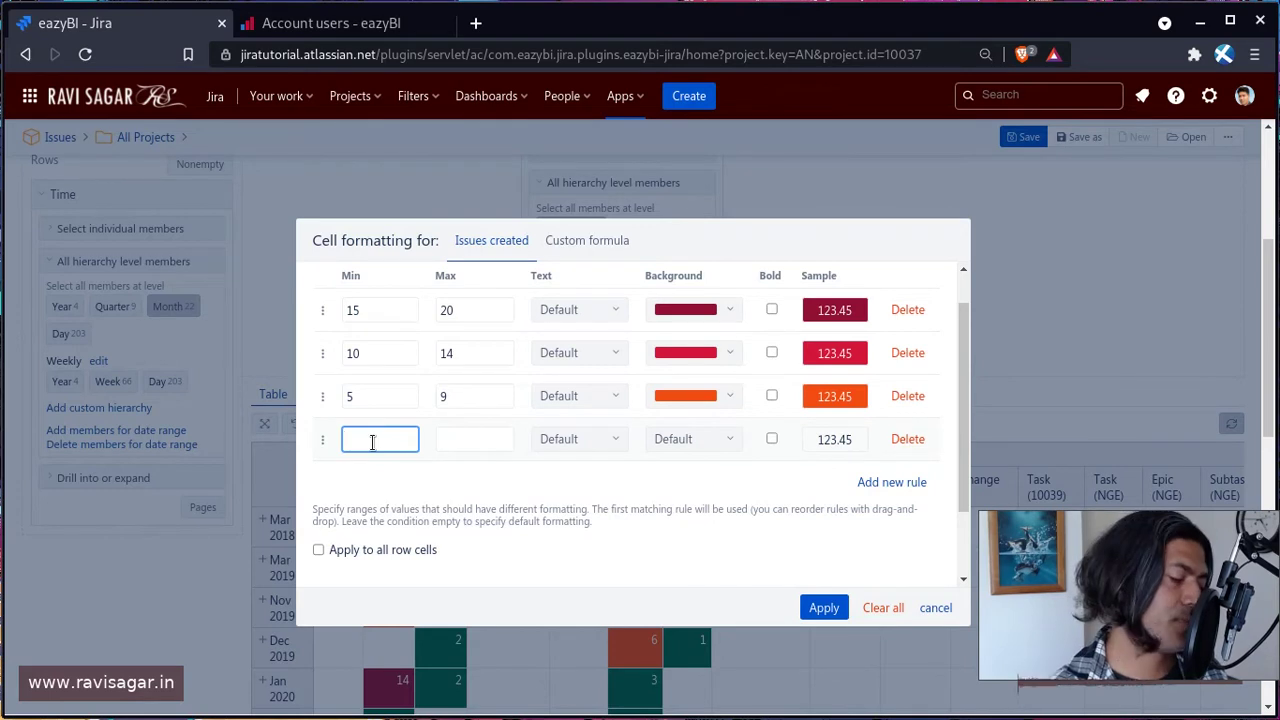
click(441, 440)
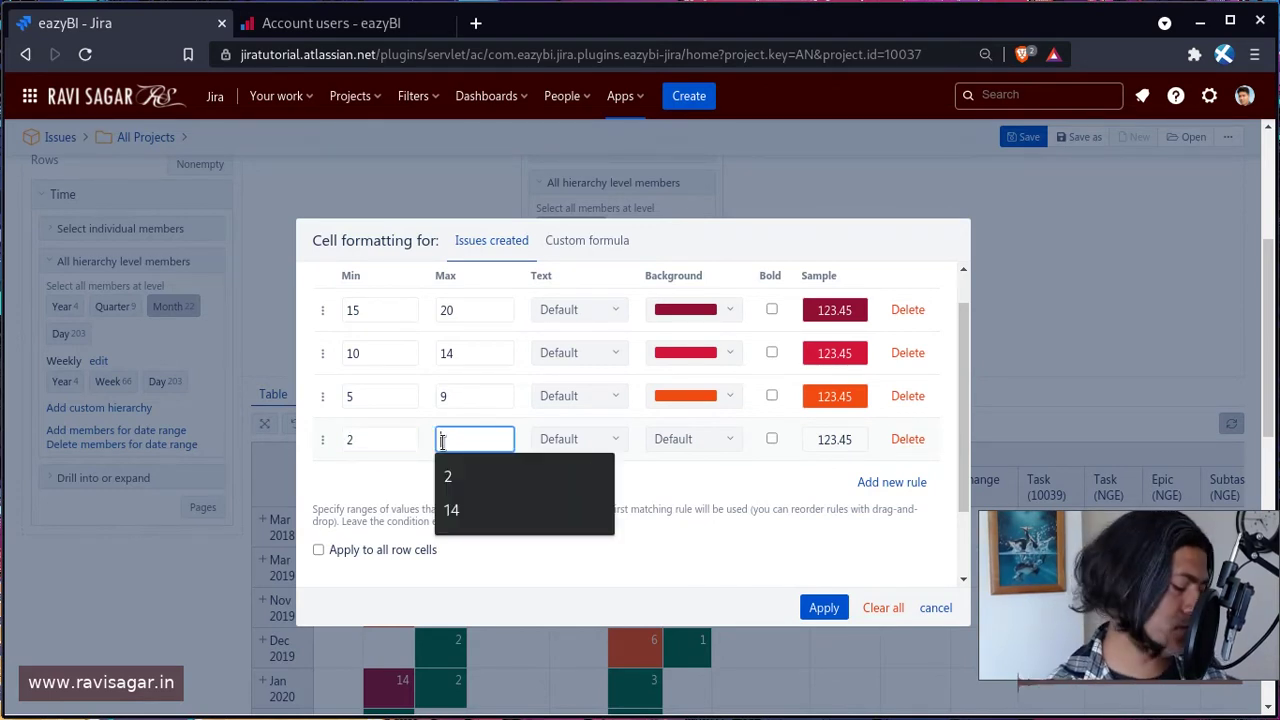
text(4)
click(712, 439)
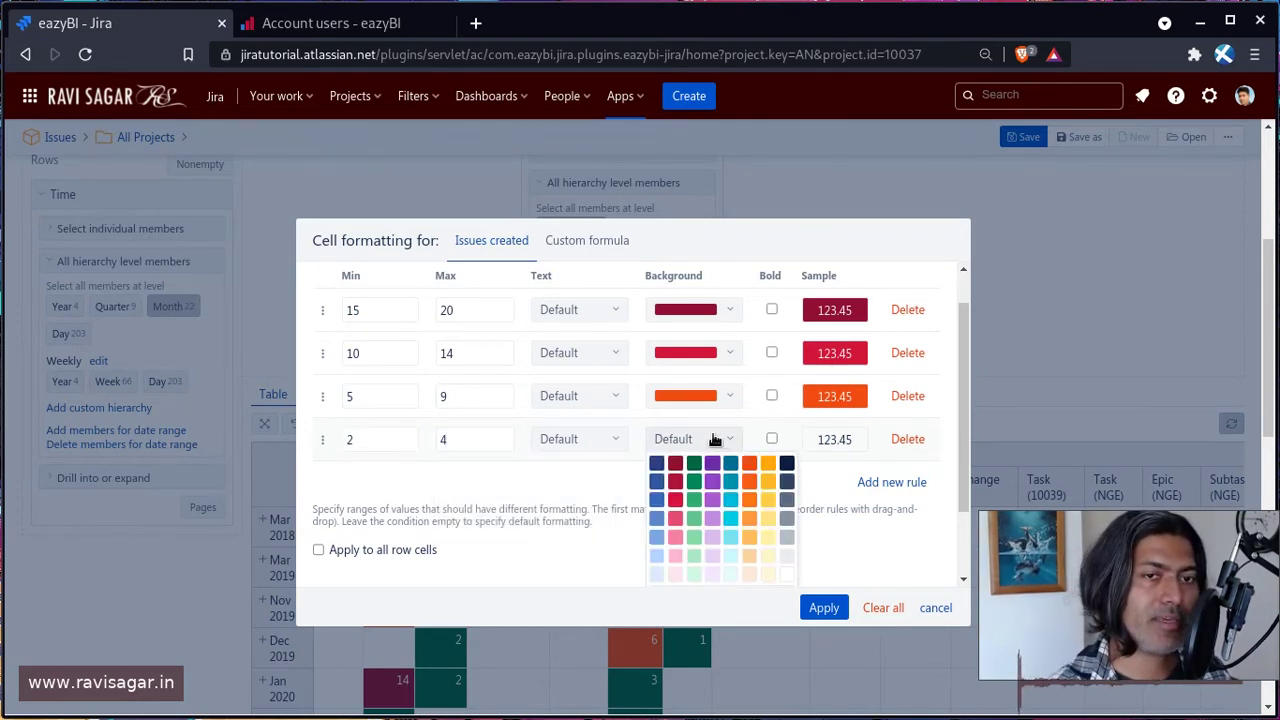
click(750, 508)
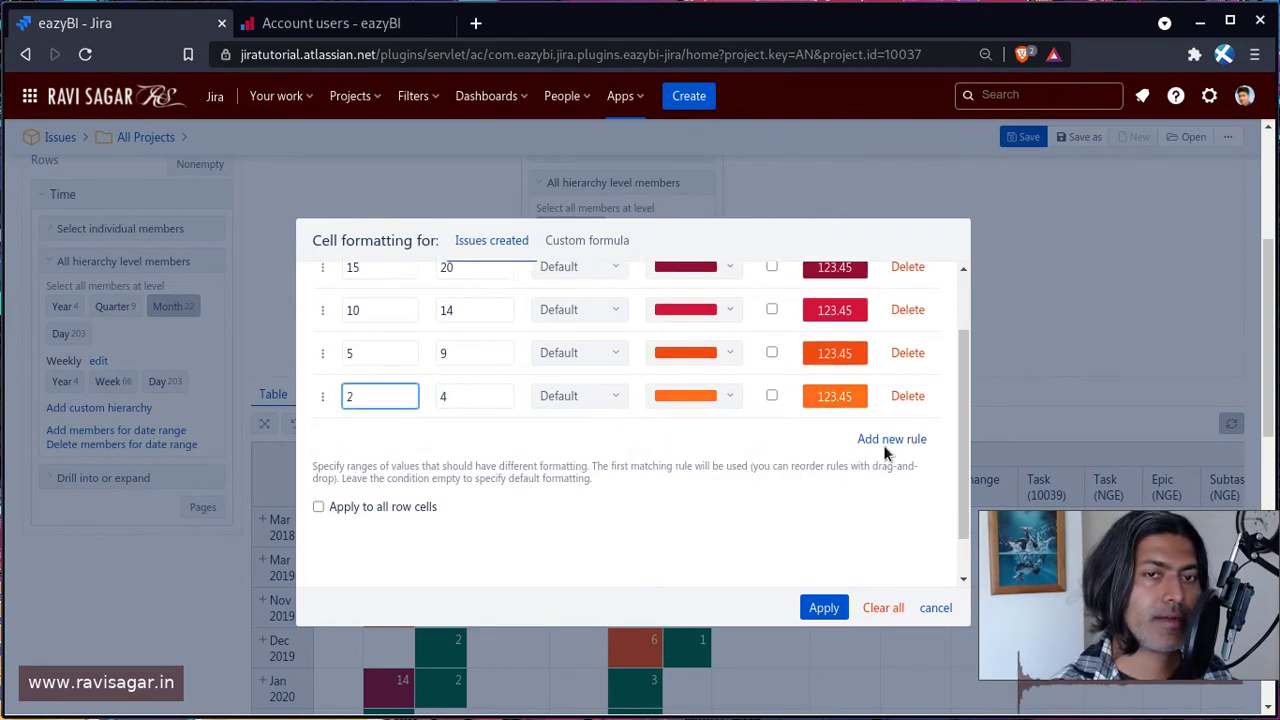
click(890, 482)
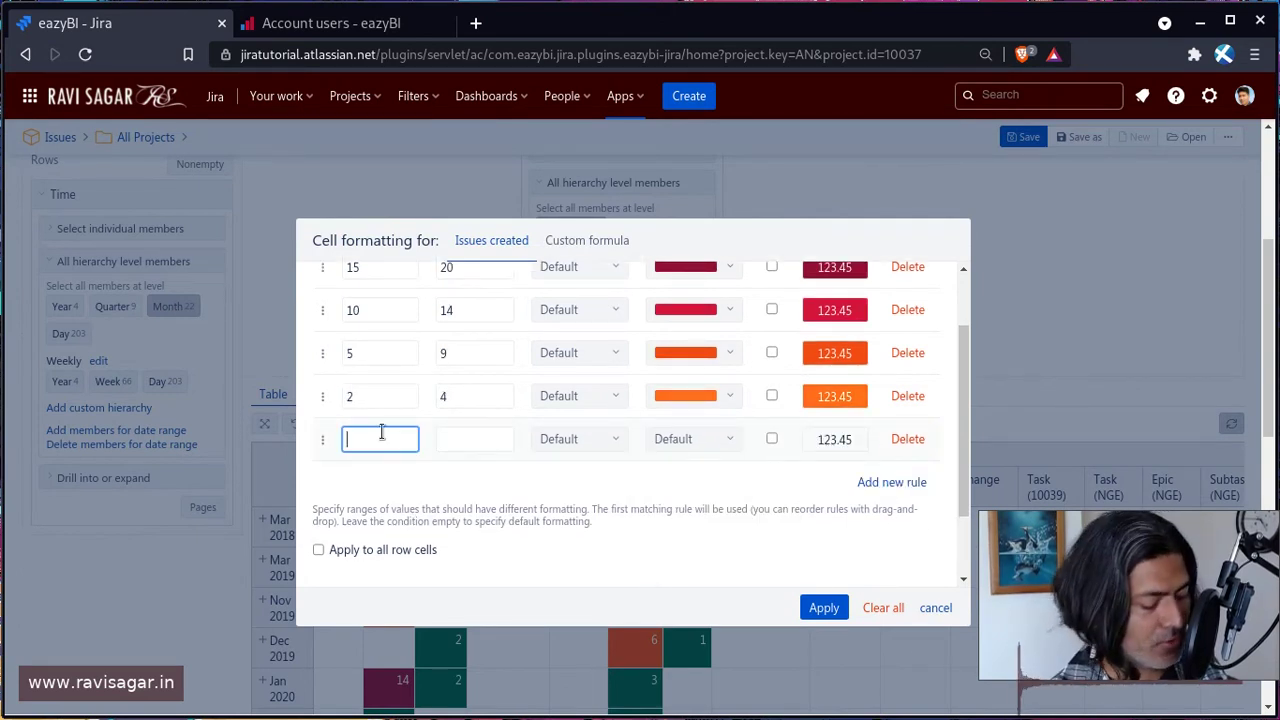
key(Tab)
text(1)
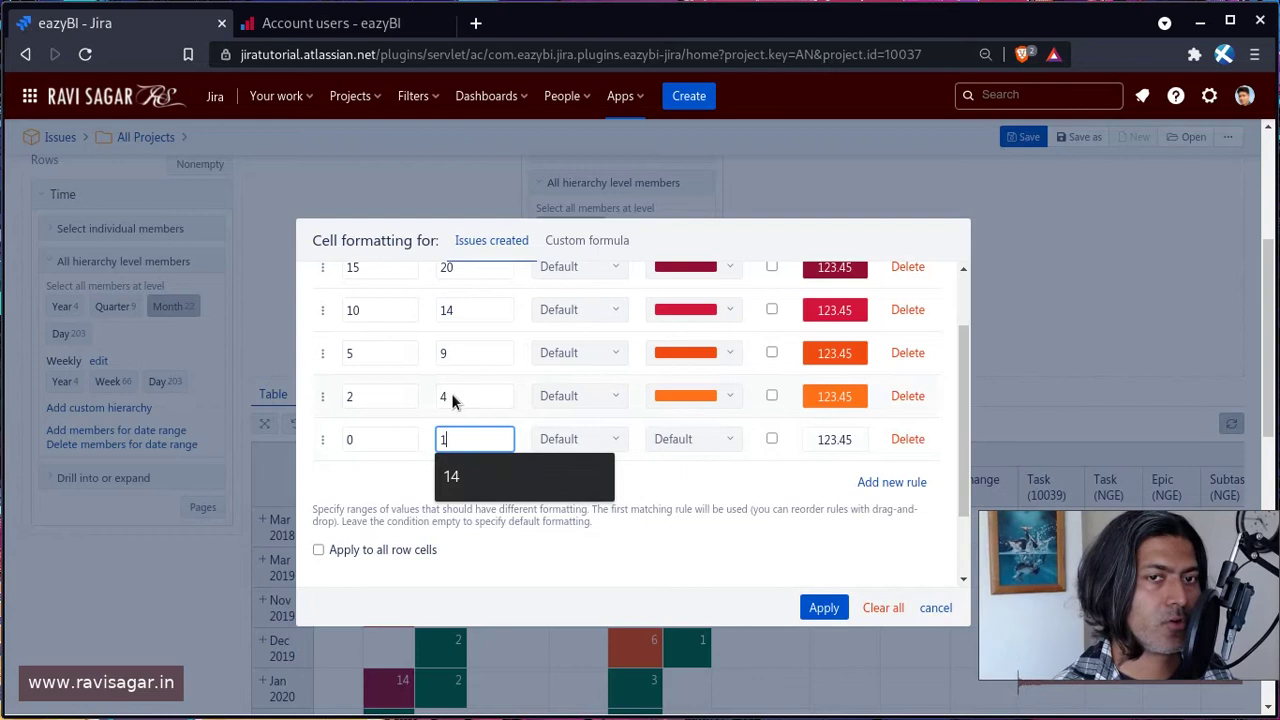
click(694, 485)
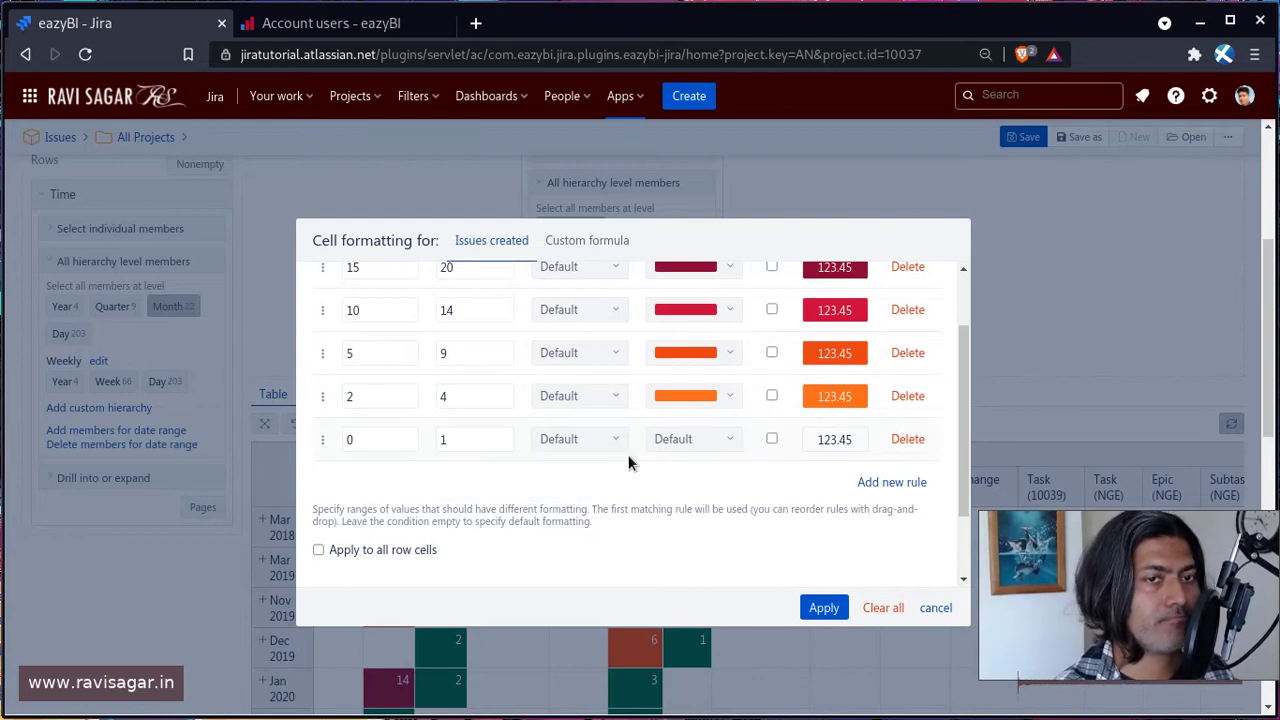
click(725, 446)
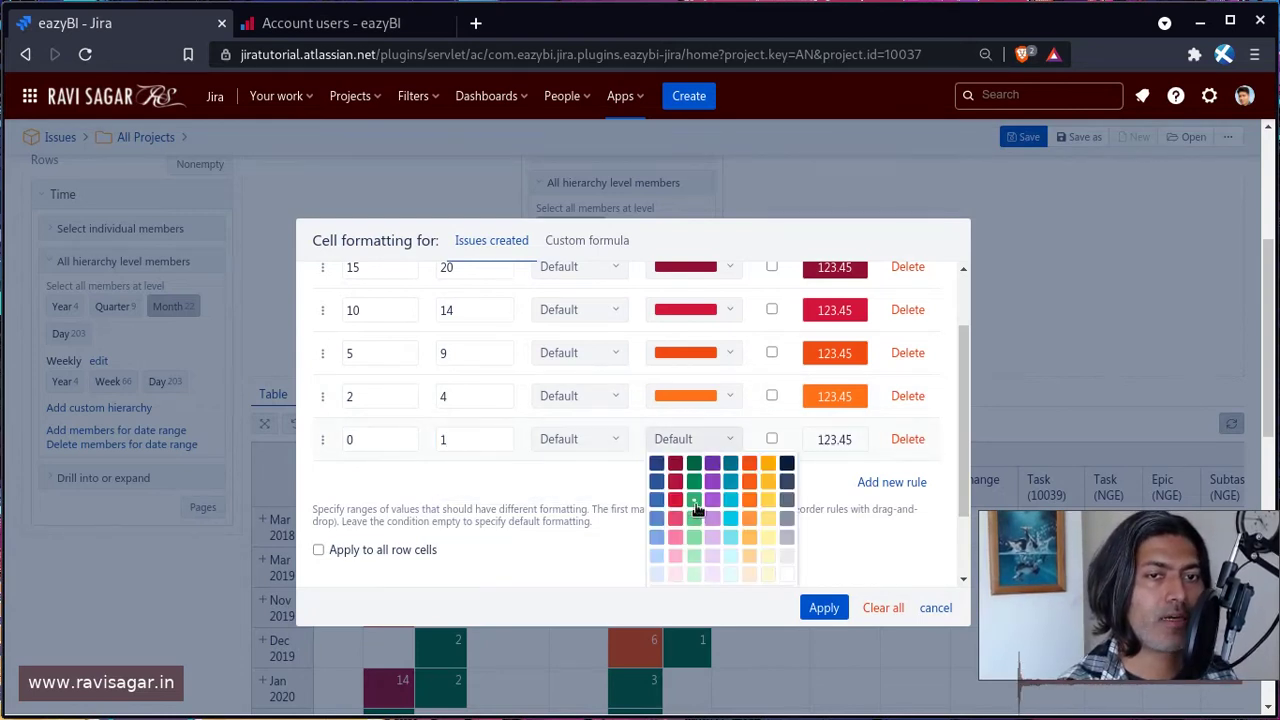
click(697, 470)
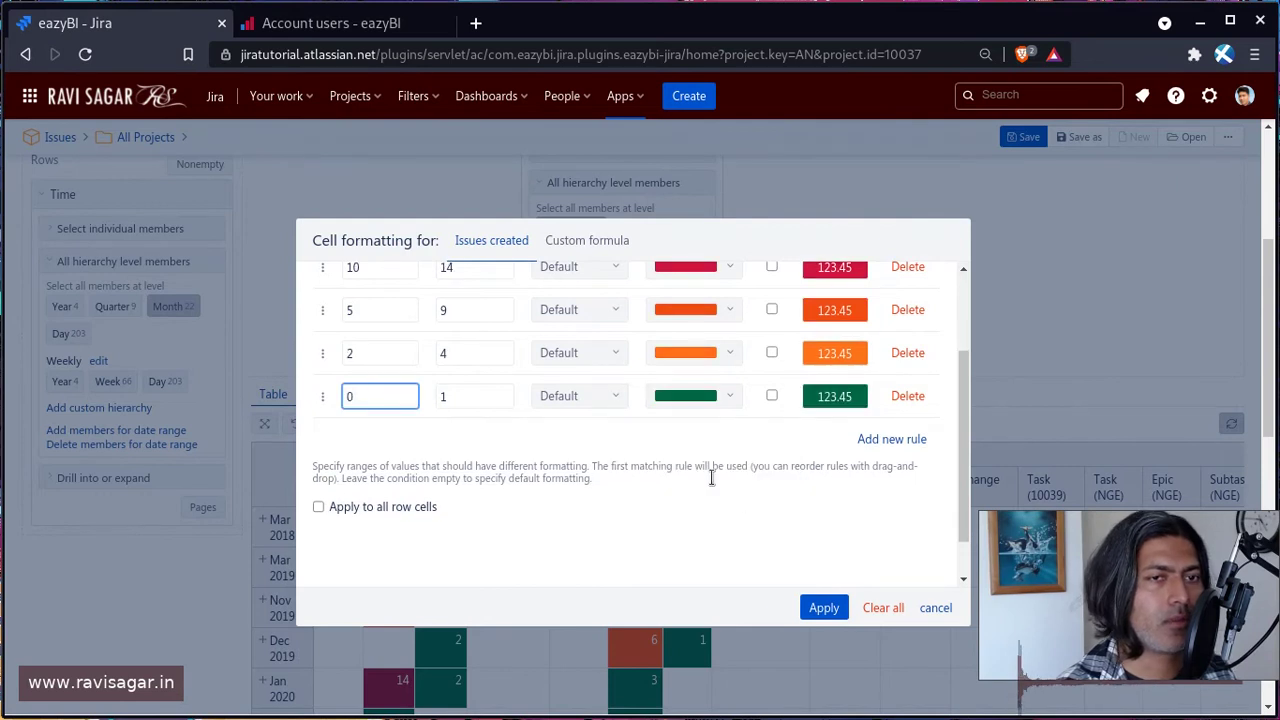
click(822, 607)
scroll(799, 514, down, 6)
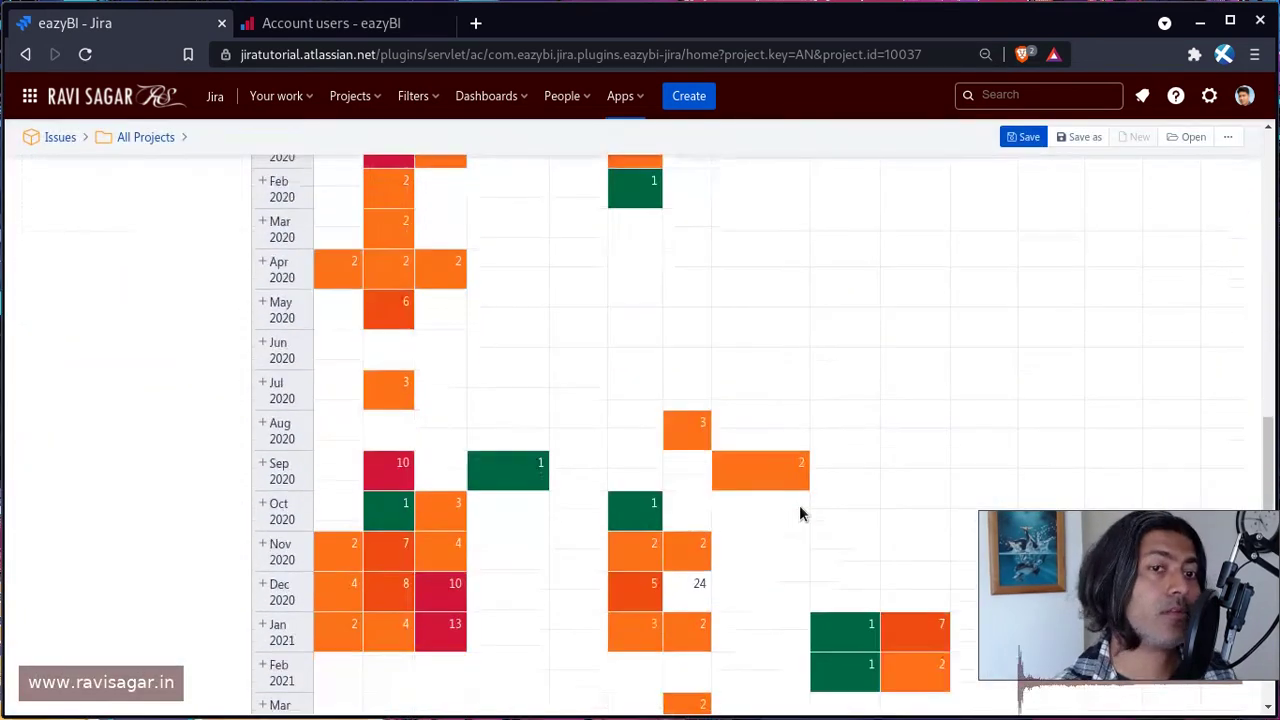
scroll(796, 490, down, 2)
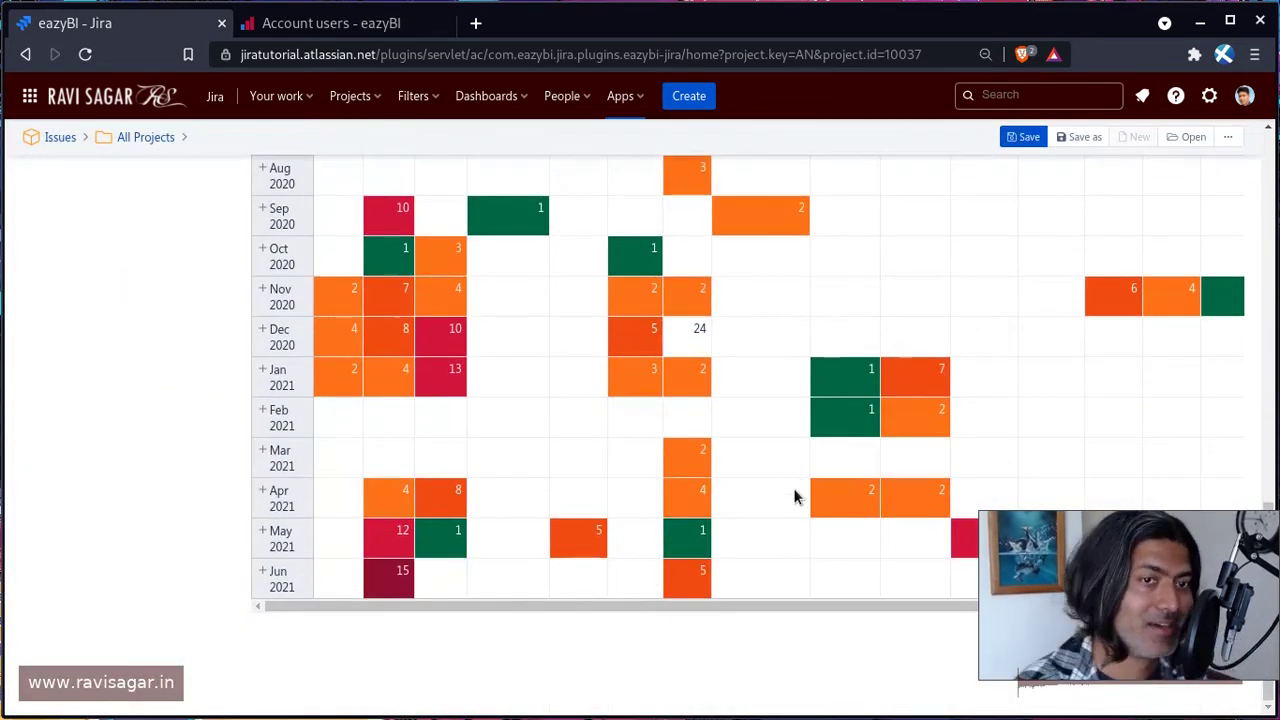
scroll(793, 488, up, 2)
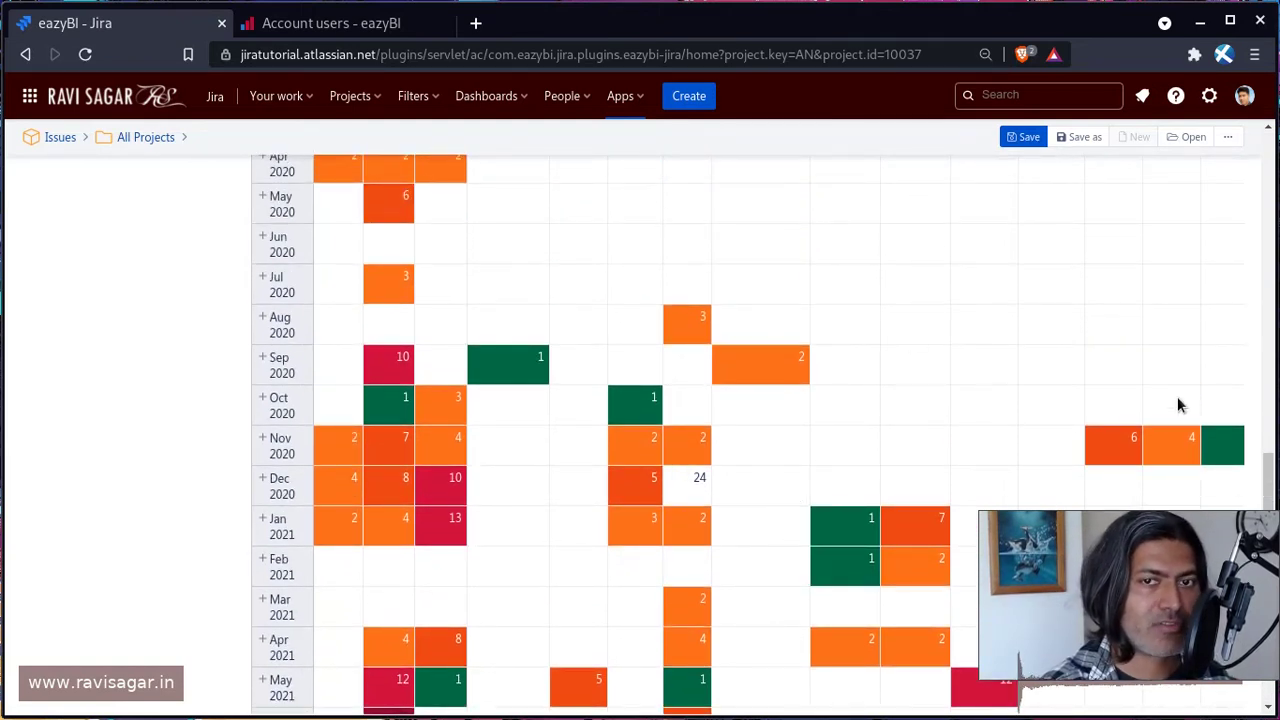
scroll(473, 424, down, 2)
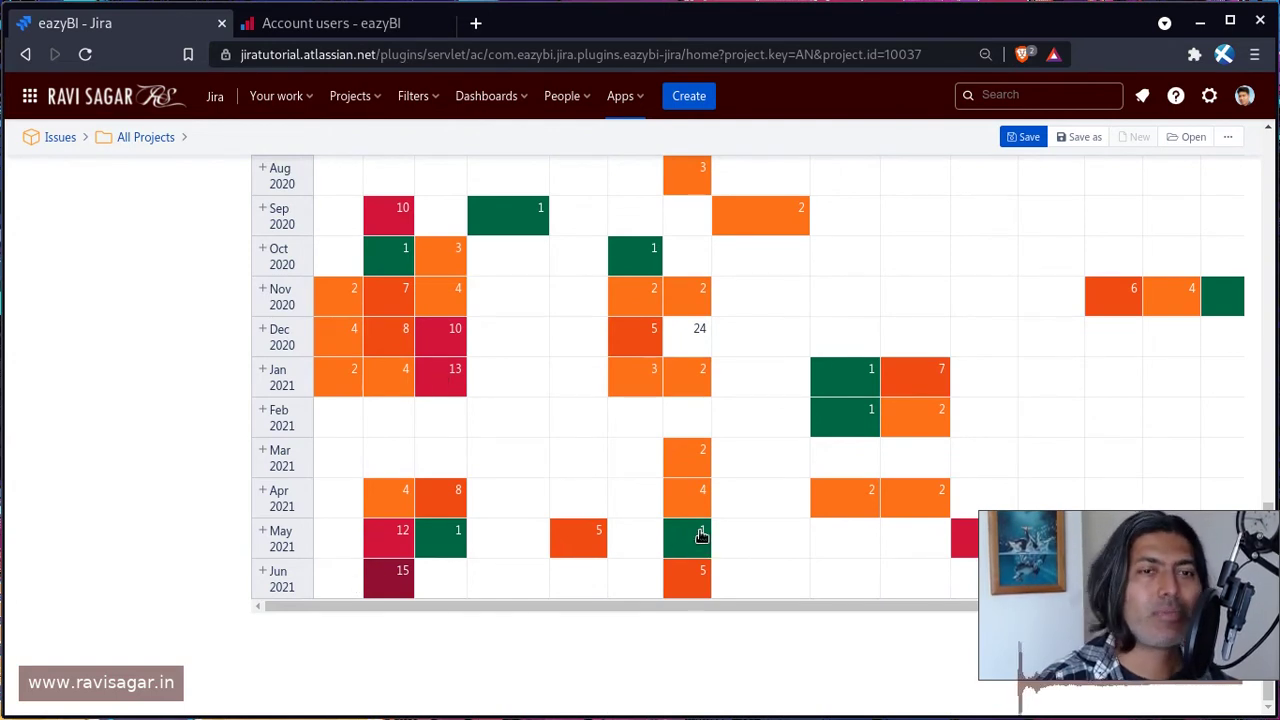
scroll(710, 540, up, 5)
scroll(706, 534, up, 5)
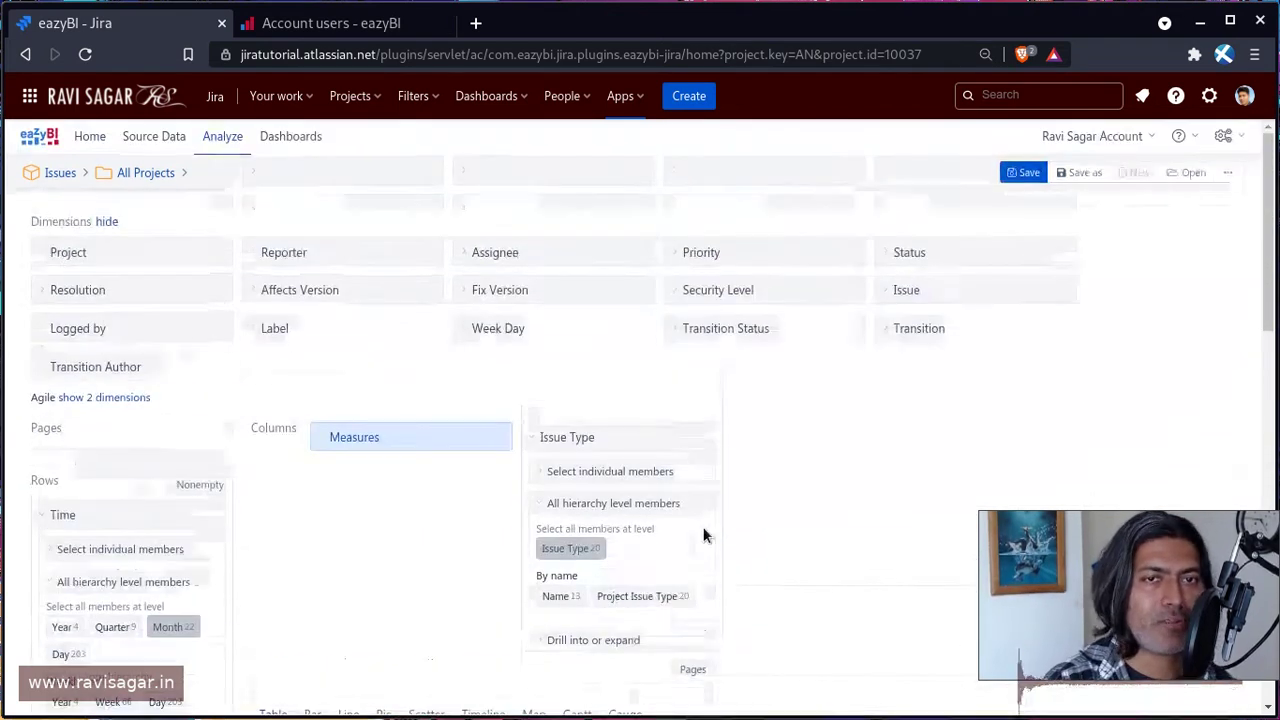
Step: Save the report under the name 'Heatmap per Issue Type'
click(1025, 174)
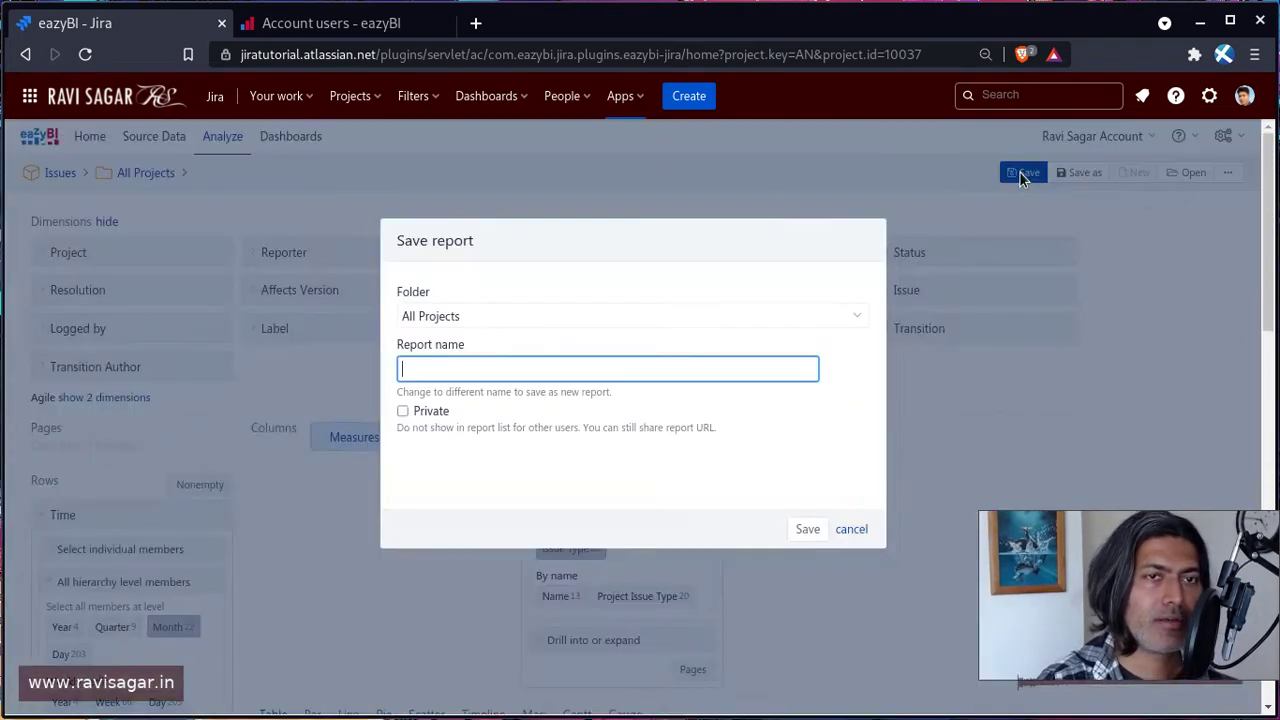
text(H)
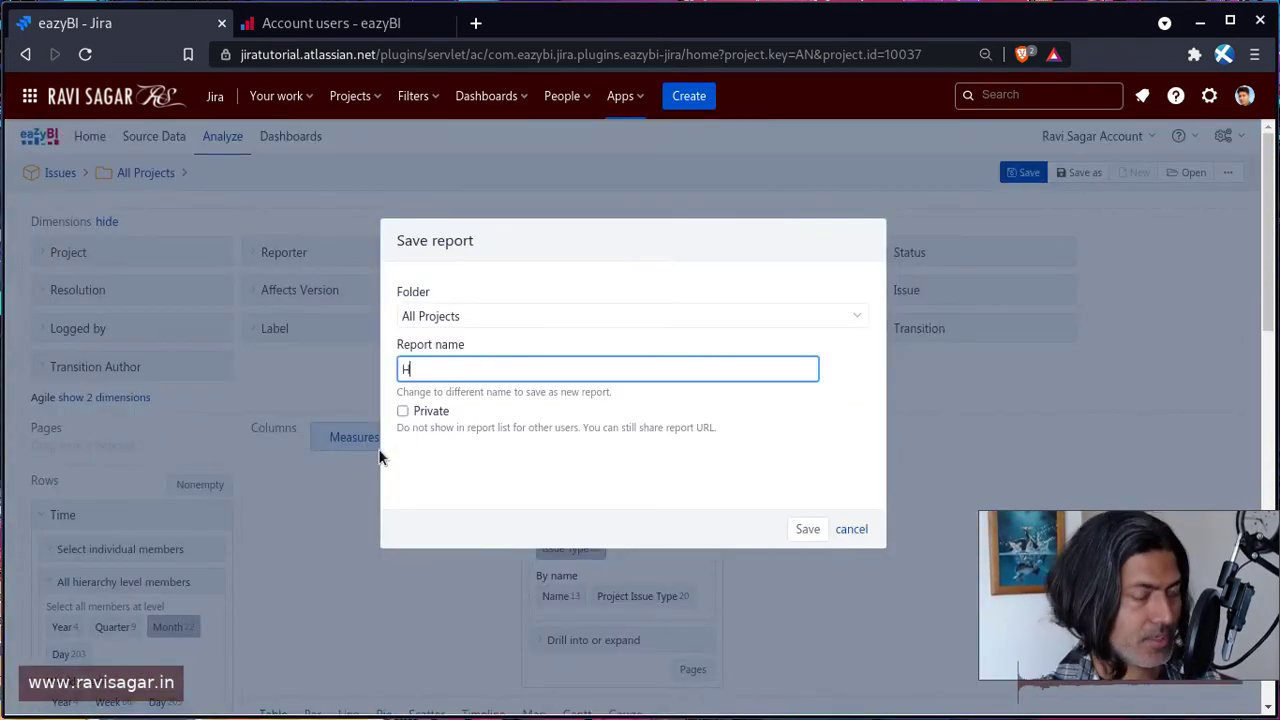
text(eatmap)
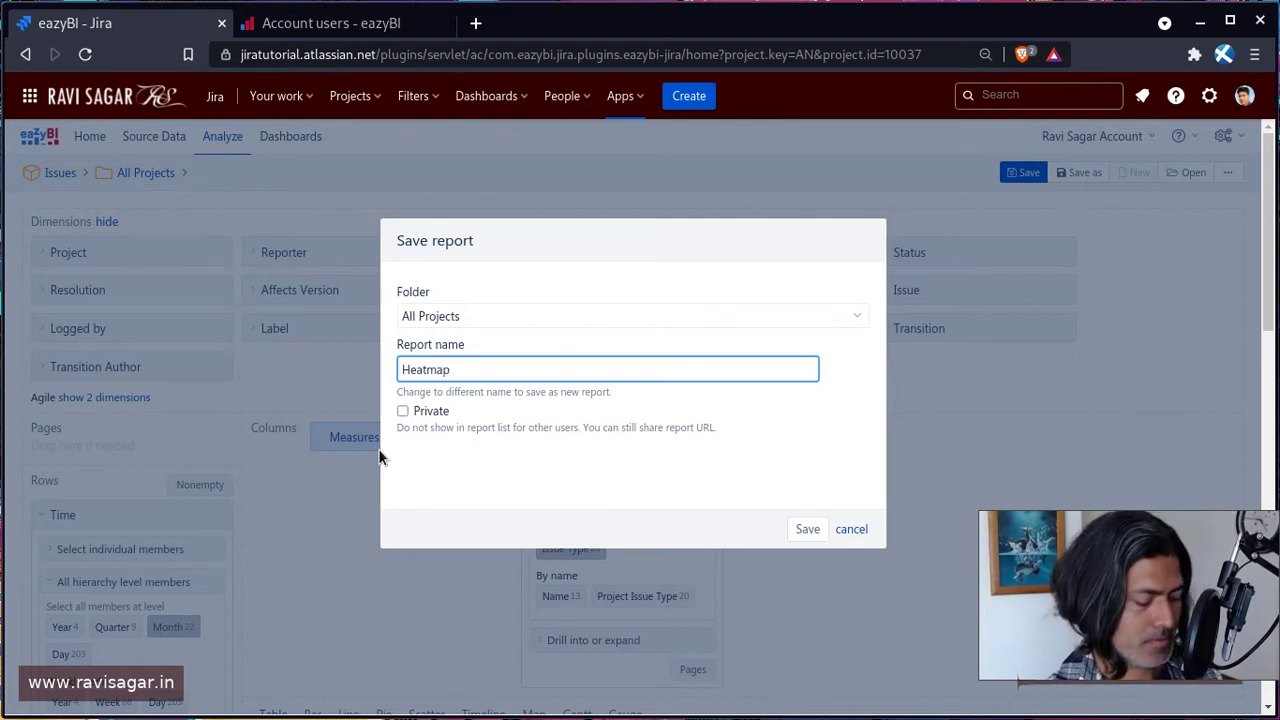
text( per Is)
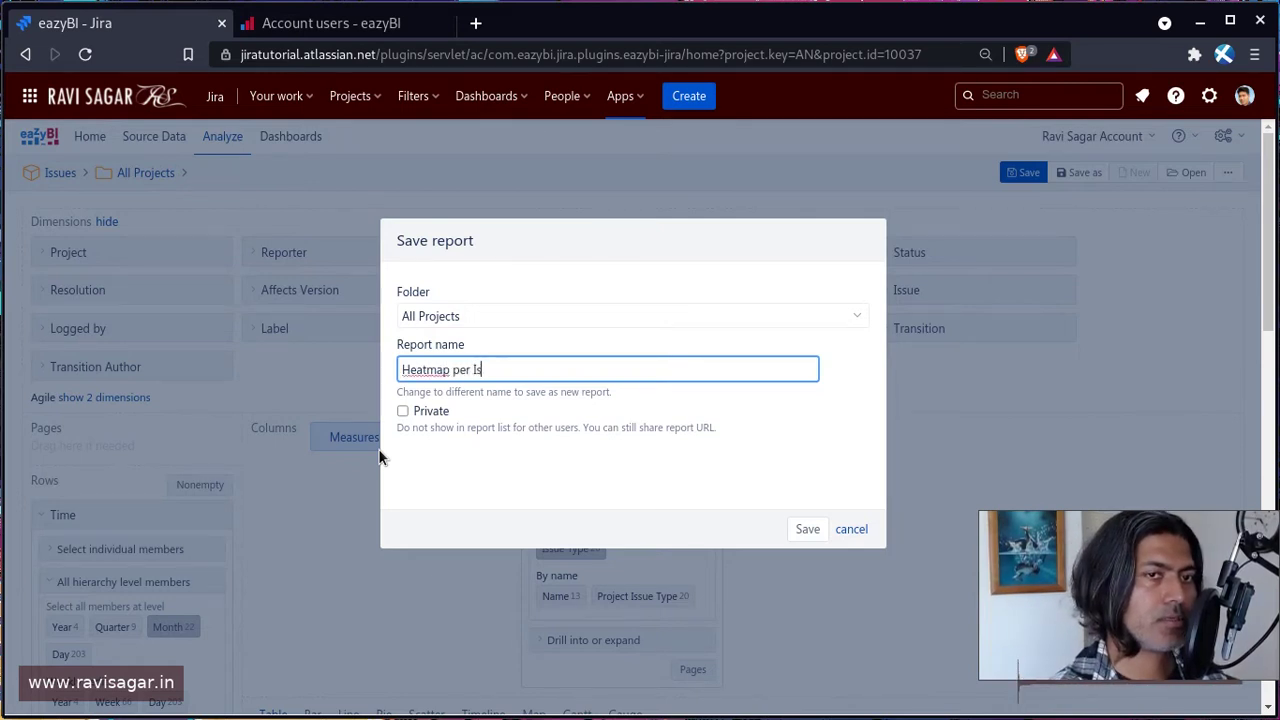
text(sue Type)
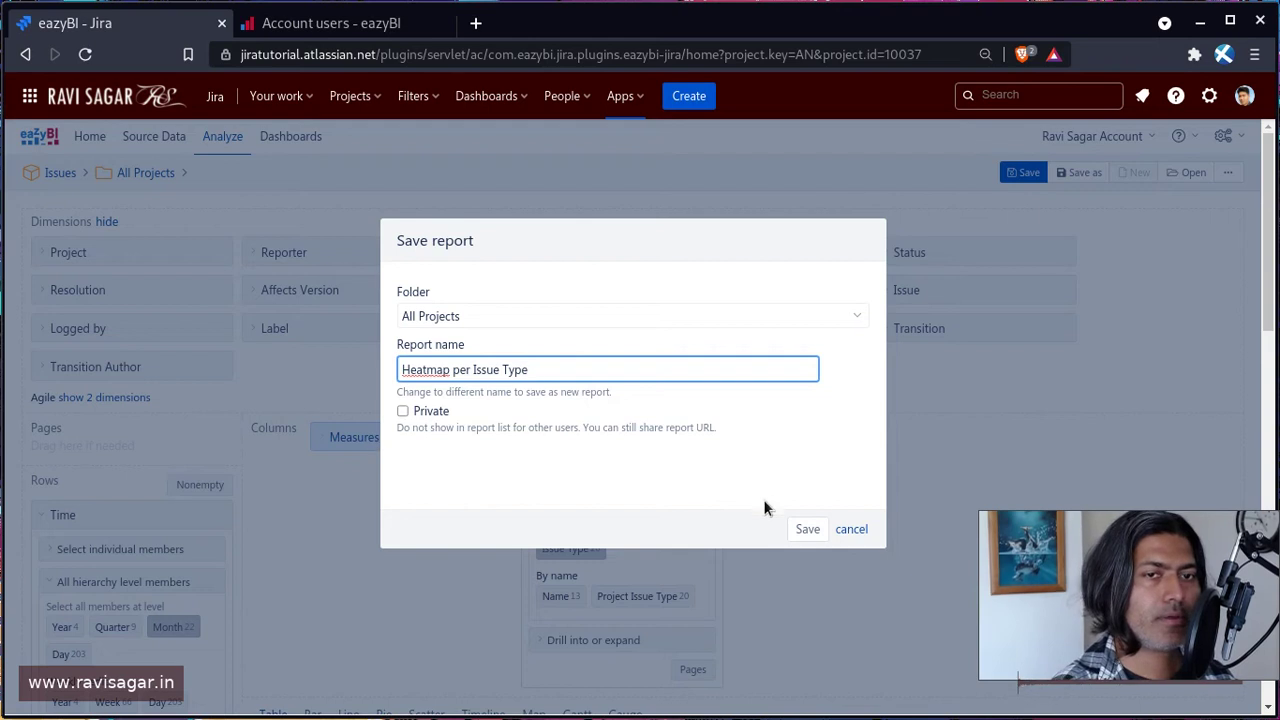
click(806, 529)
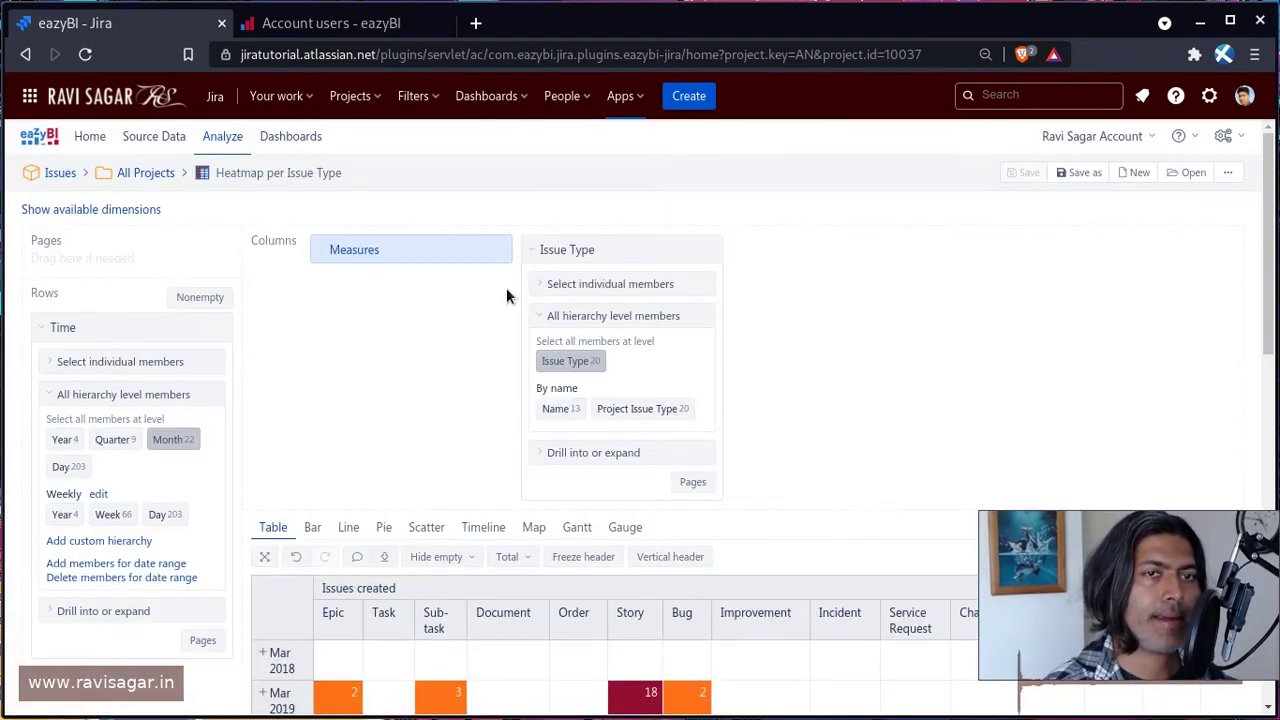
Step: Reopen the saved 'Heatmap per Issue Type' report from the All Projects folder
click(532, 251)
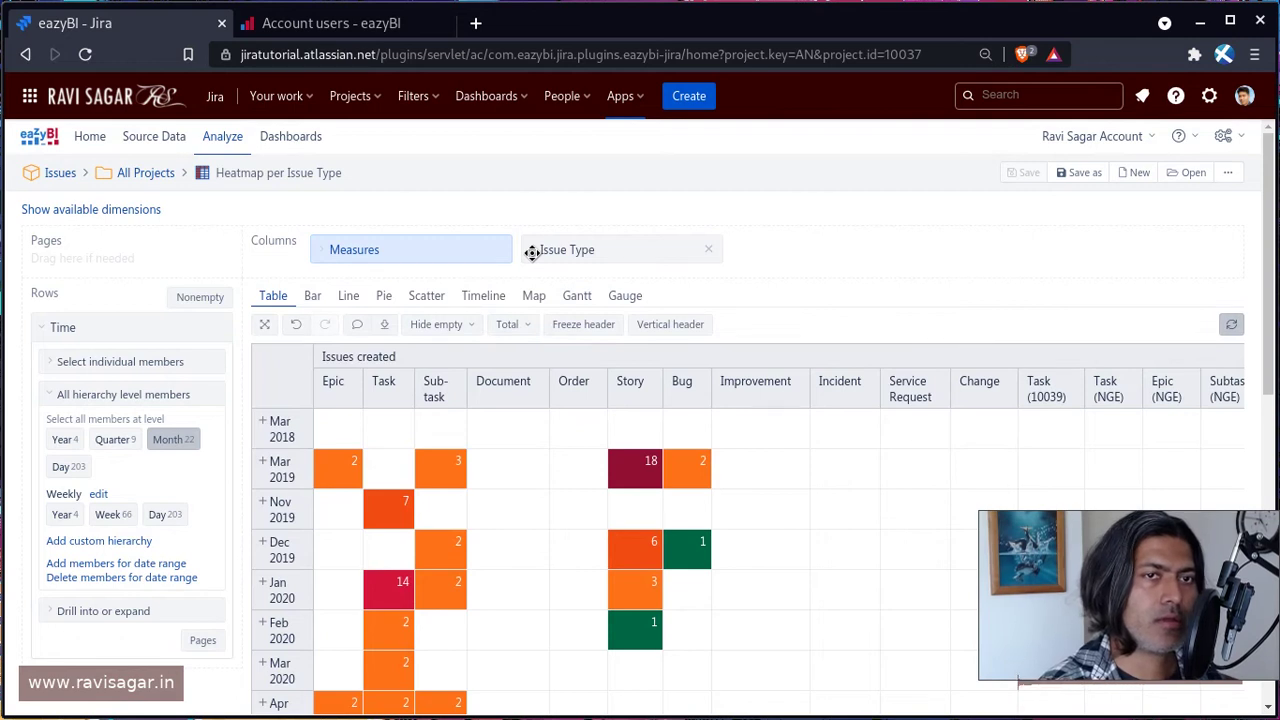
click(306, 140)
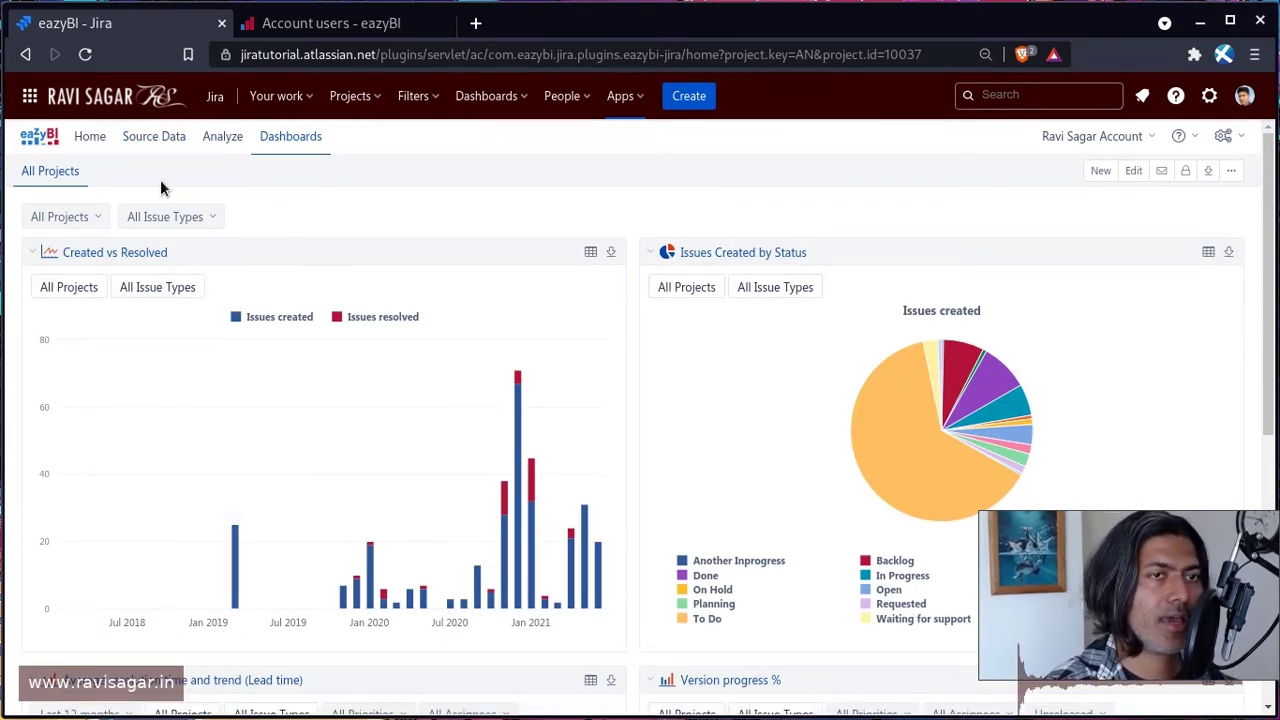
click(173, 137)
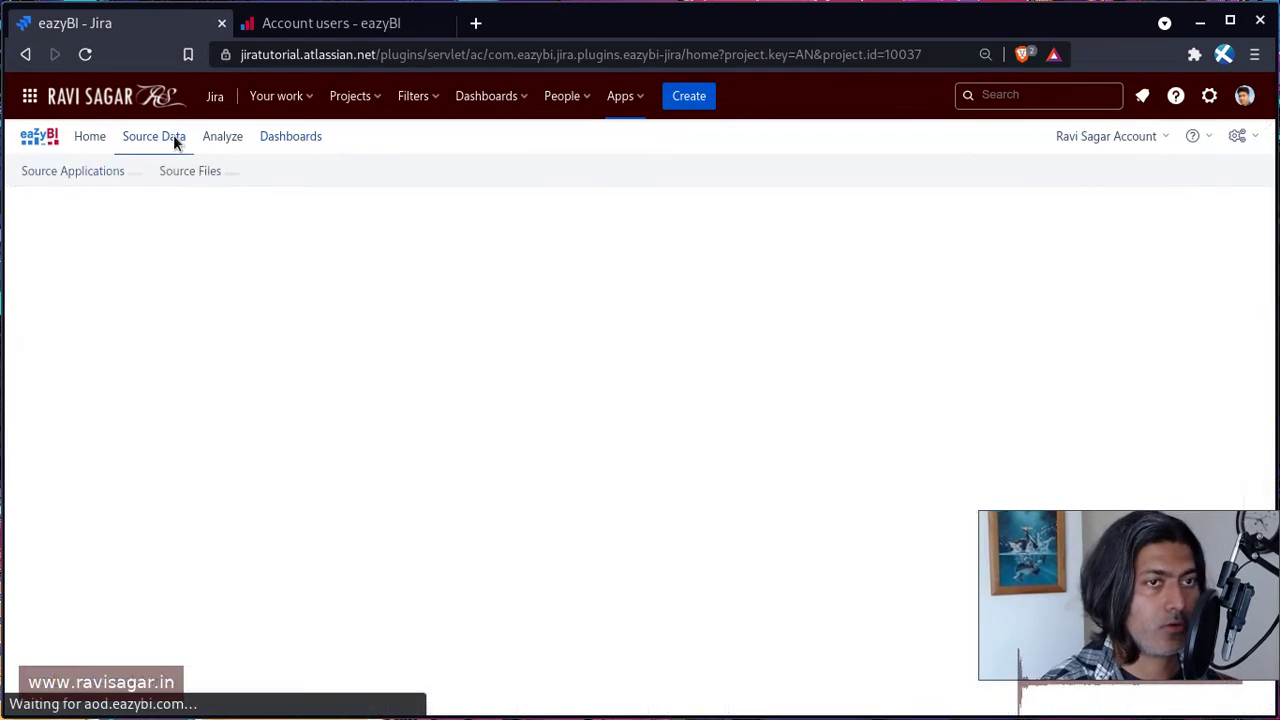
click(199, 139)
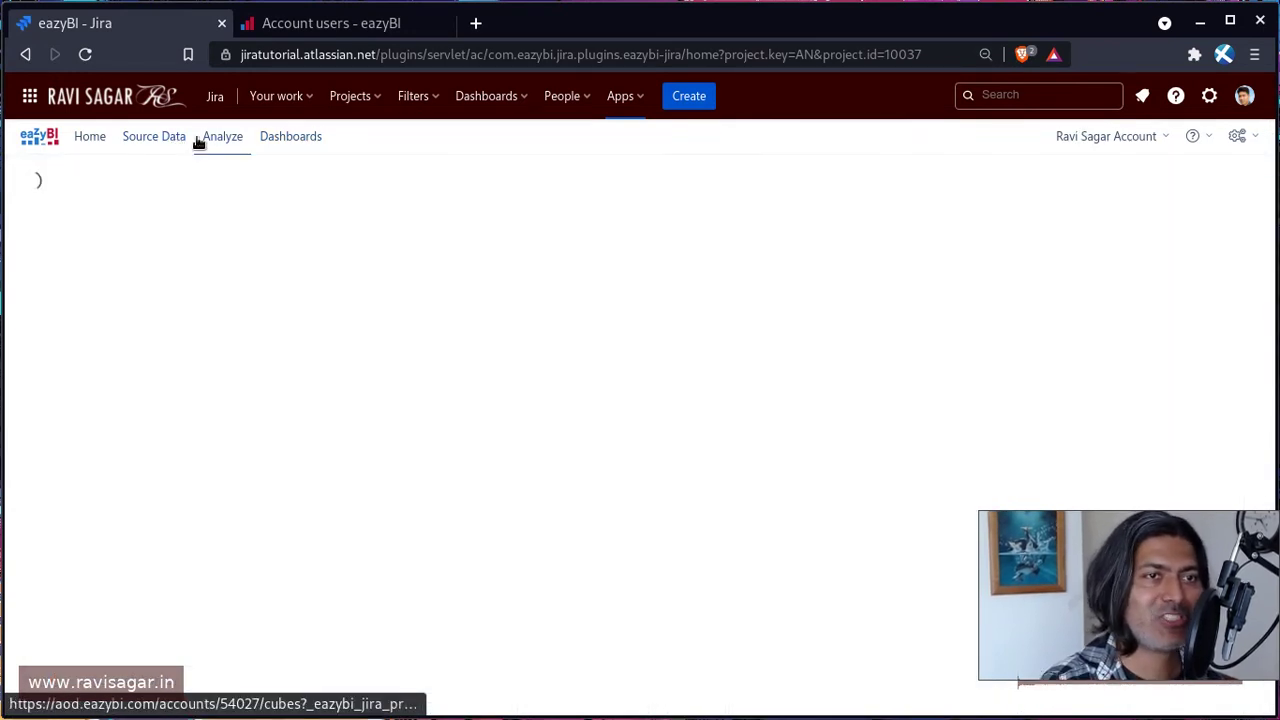
click(93, 256)
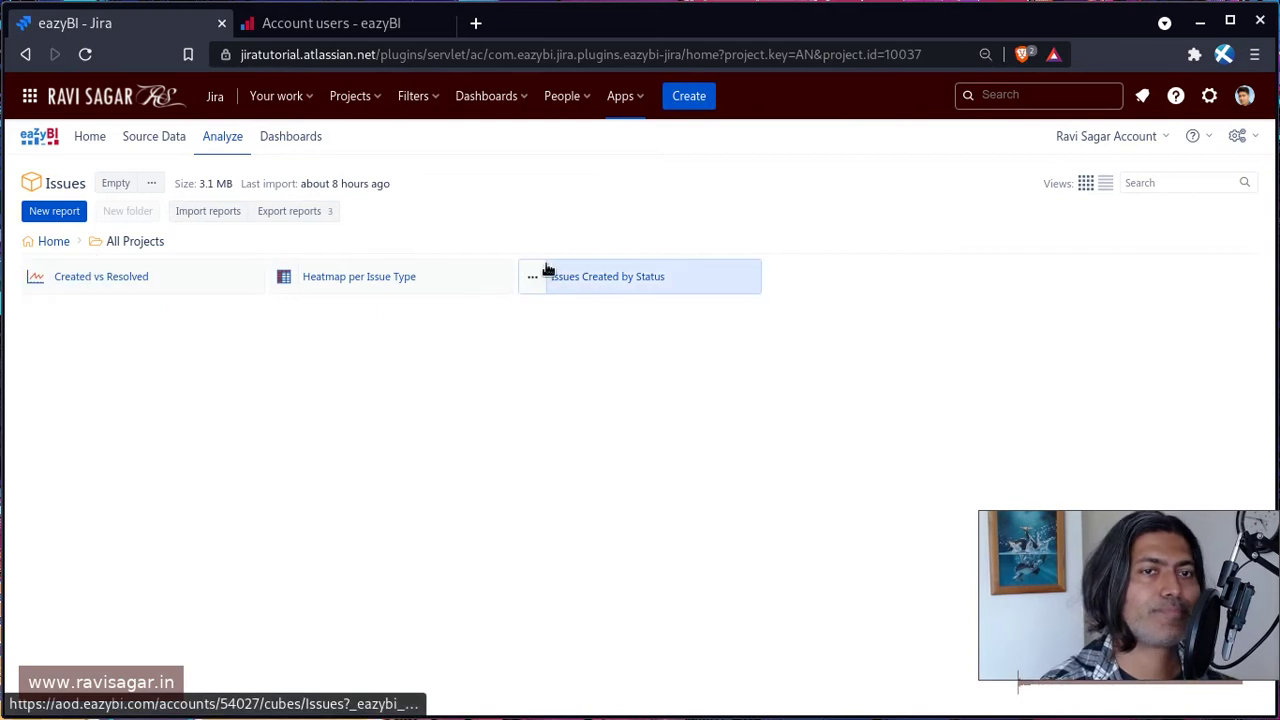
click(393, 275)
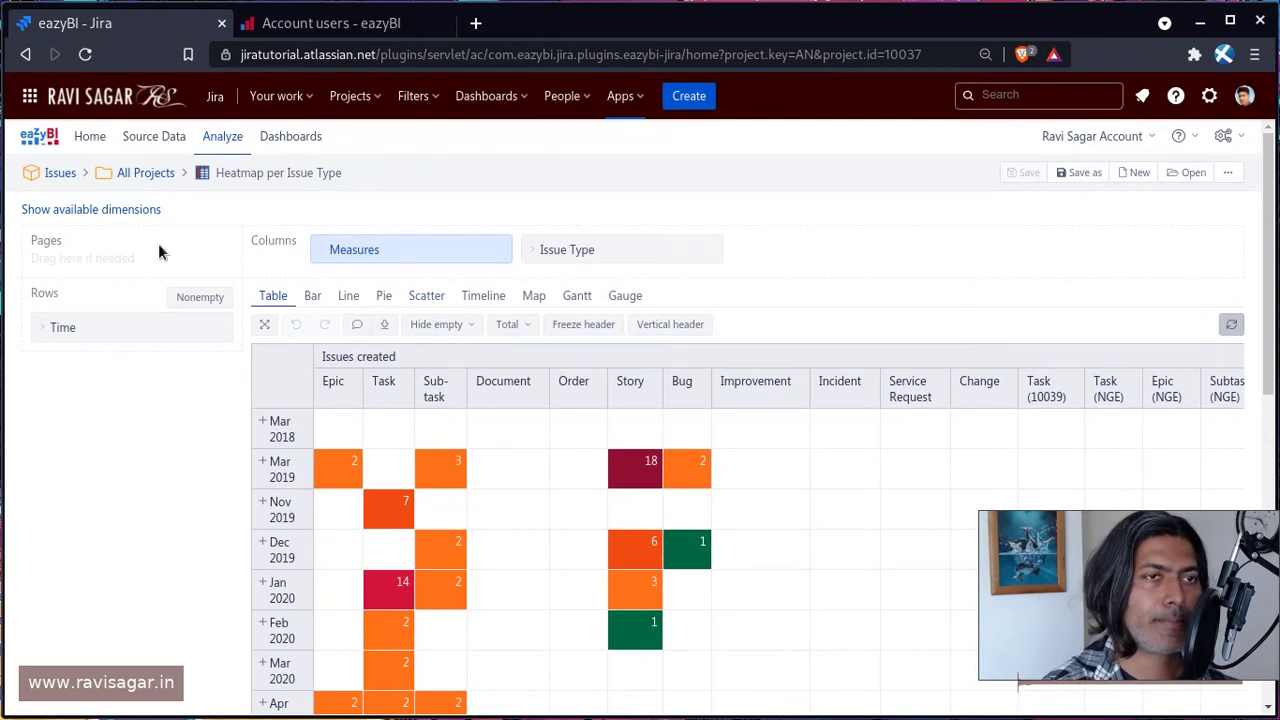
Step: Add Project as a page filter to the heatmap report, then go to the eazyBI dashboards
click(140, 217)
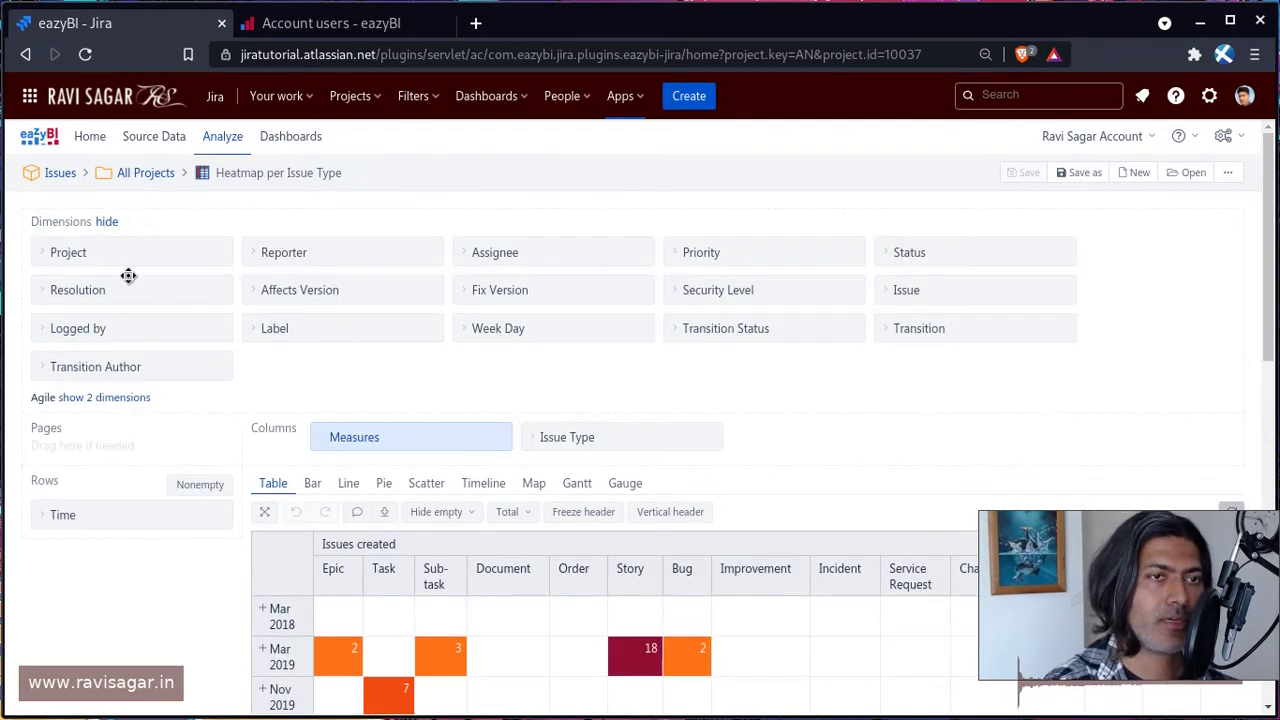
drag(114, 243, 106, 417)
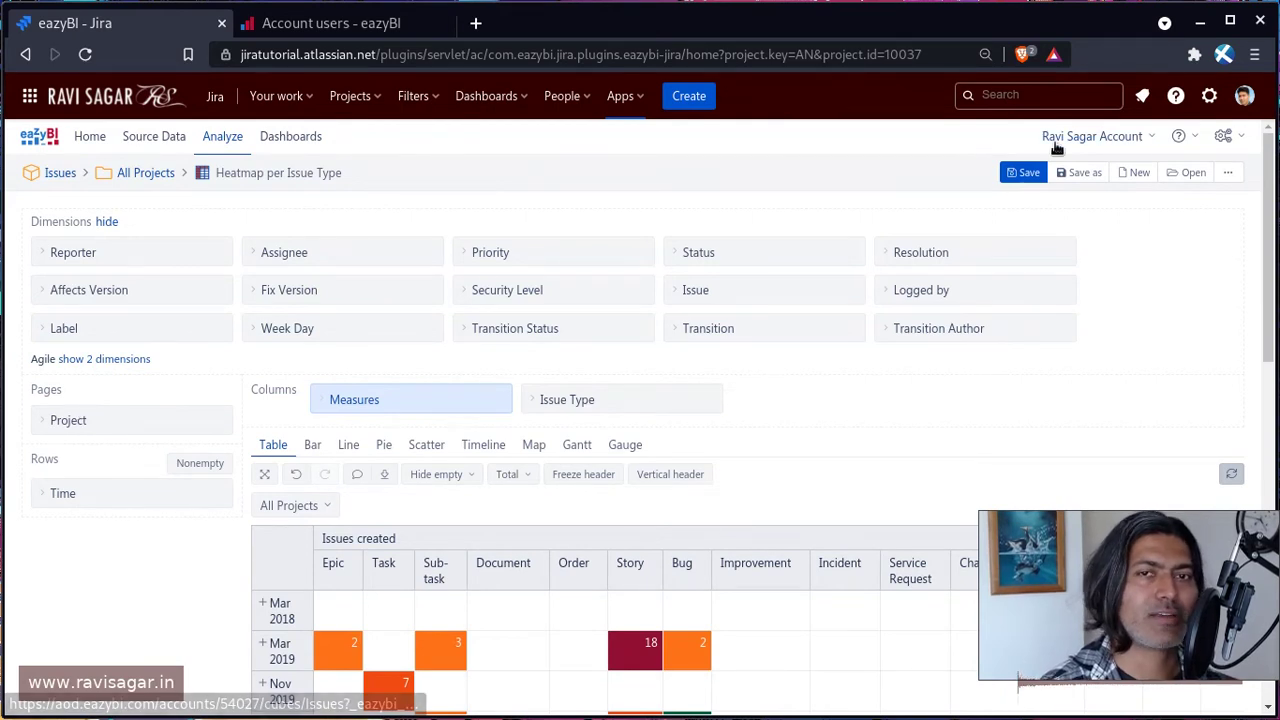
click(282, 140)
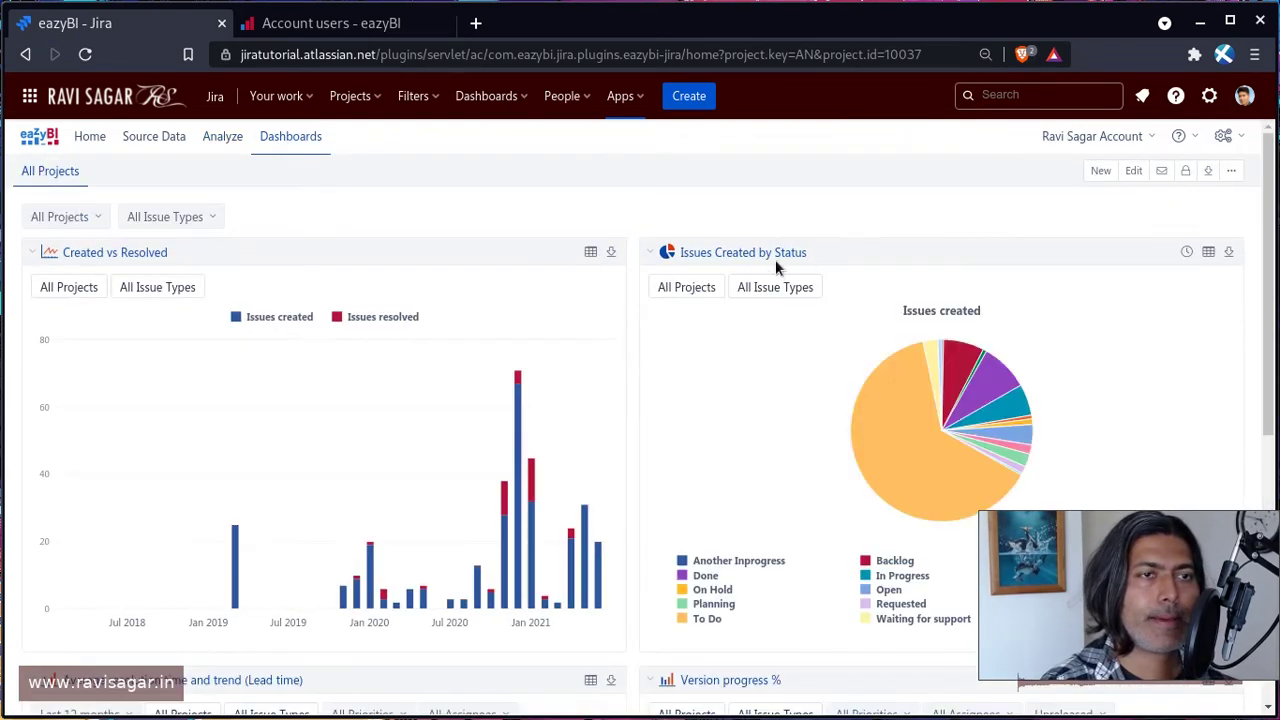
Step: Edit the All Projects dashboard and add the Heatmap per Issue Type report from All Projects
click(1133, 170)
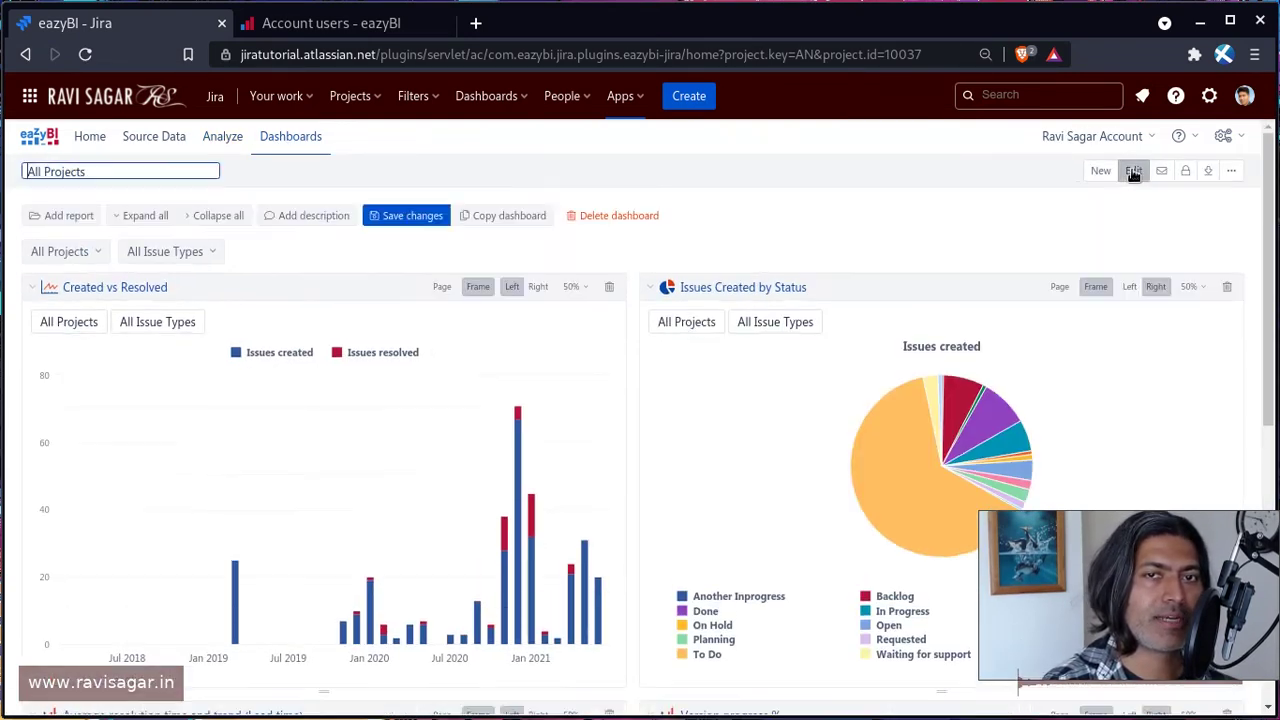
scroll(655, 325, down, 5)
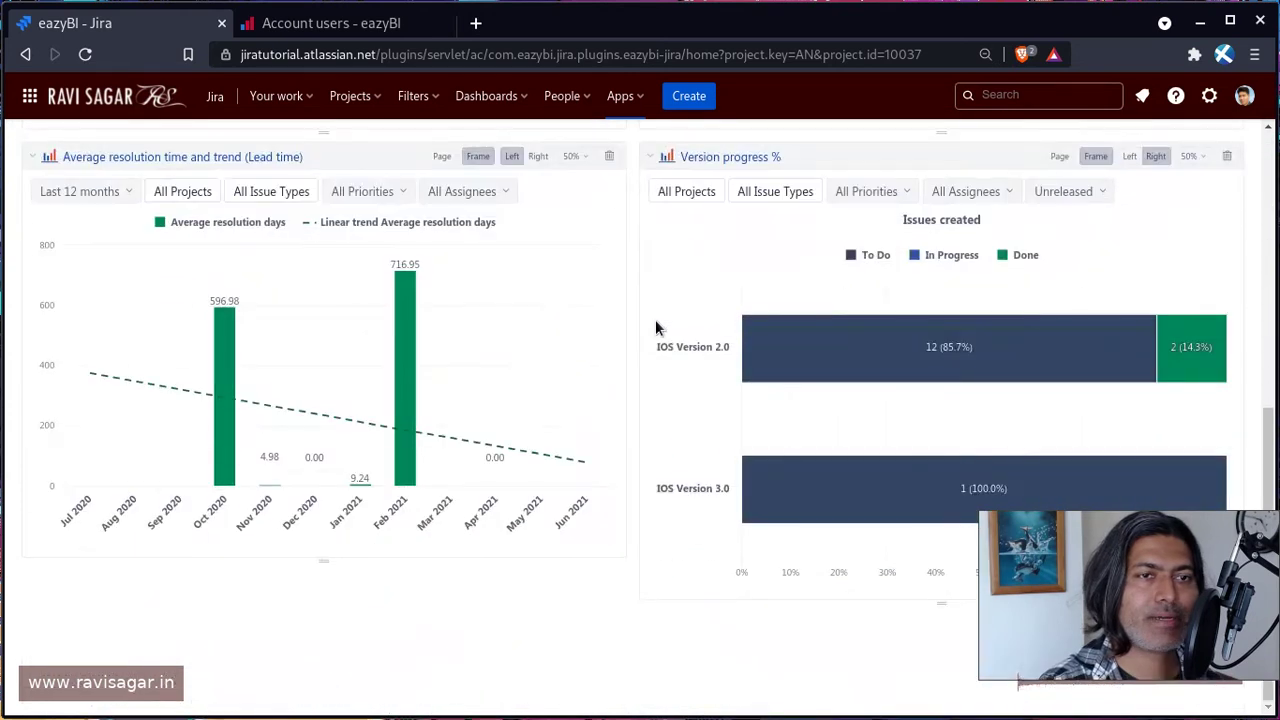
scroll(655, 325, up, 3)
scroll(659, 330, up, 3)
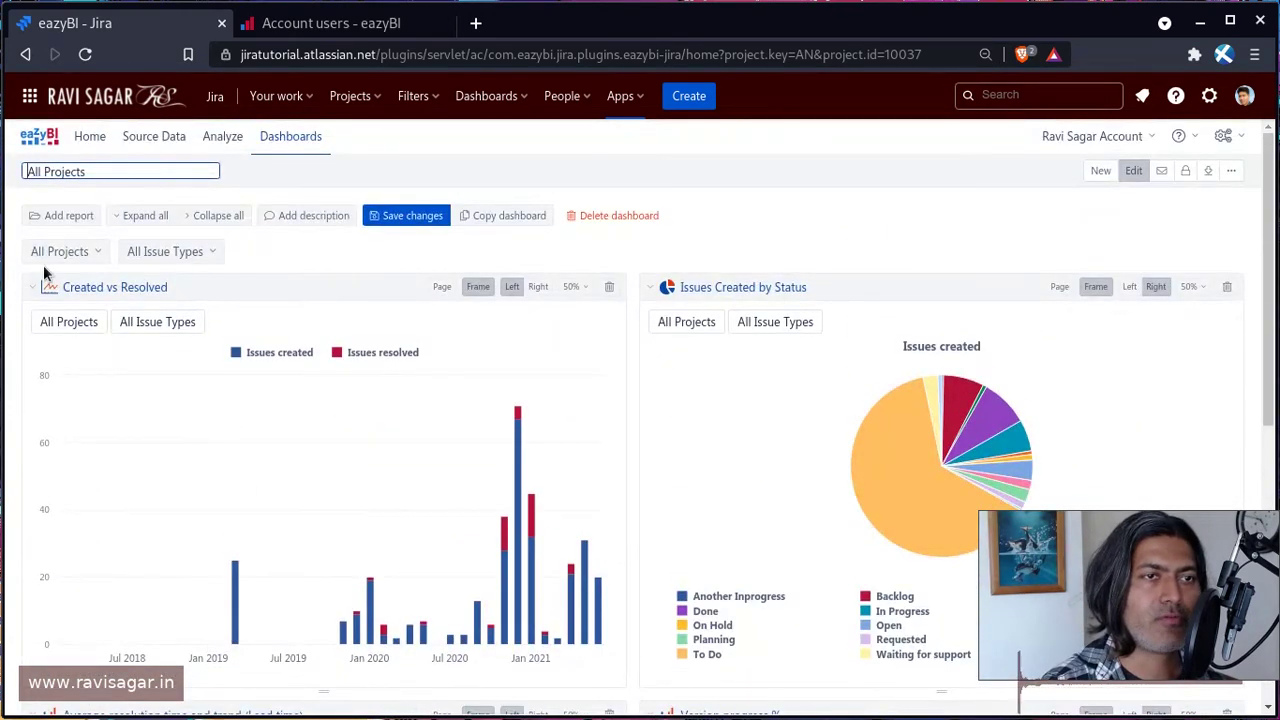
click(66, 215)
click(205, 289)
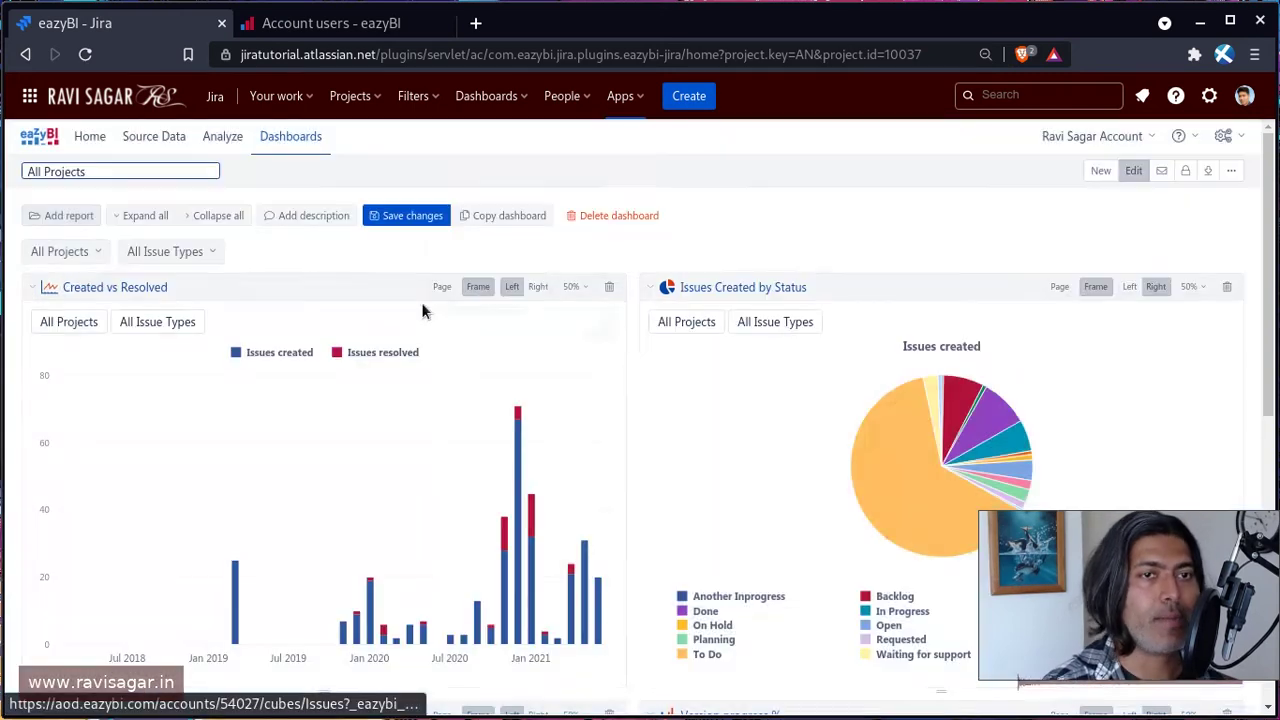
click(421, 306)
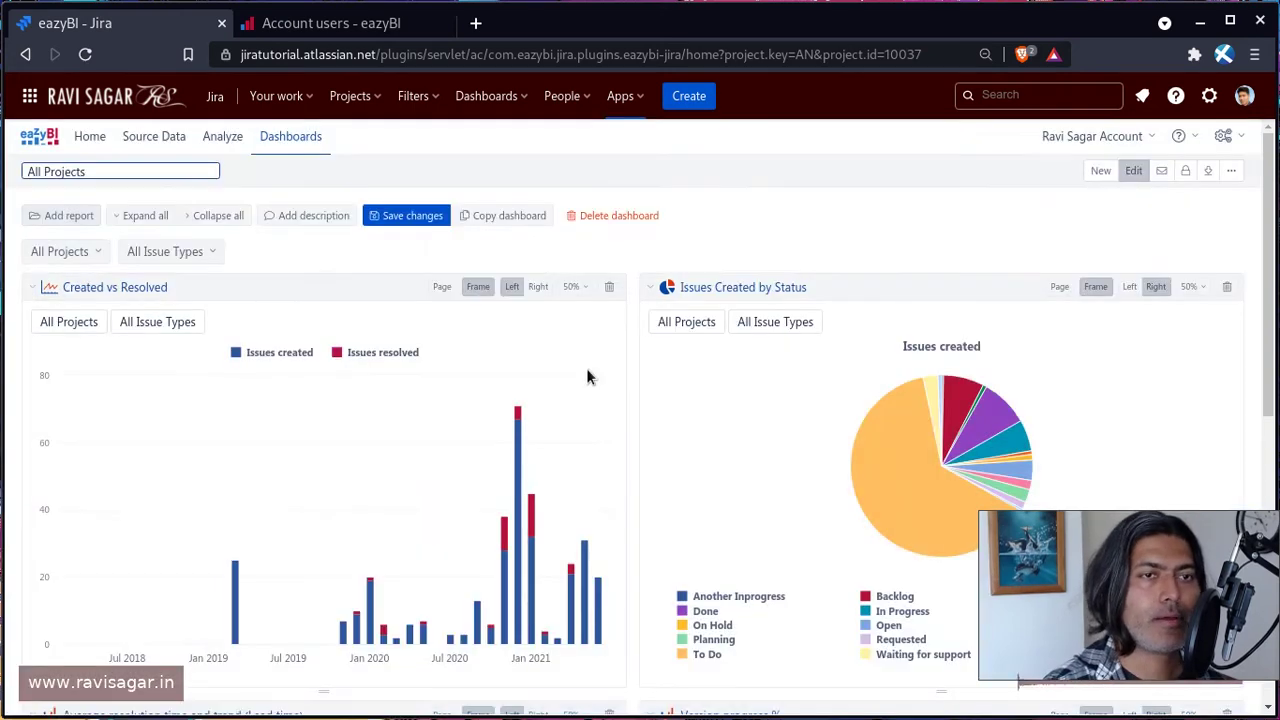
Step: Move the heatmap report up below the bar and pie charts and expand its table
scroll(586, 368, down, 6)
drag(343, 588, 391, 194)
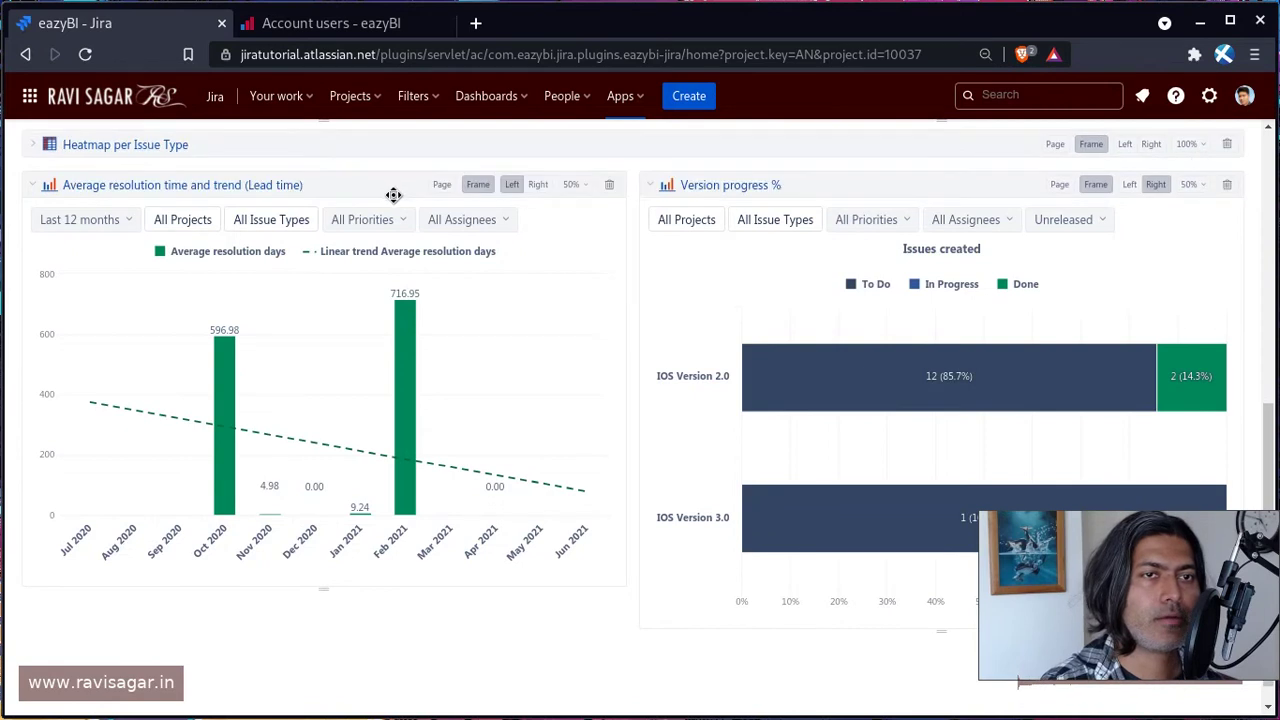
scroll(658, 314, up, 2)
scroll(1074, 443, up, 2)
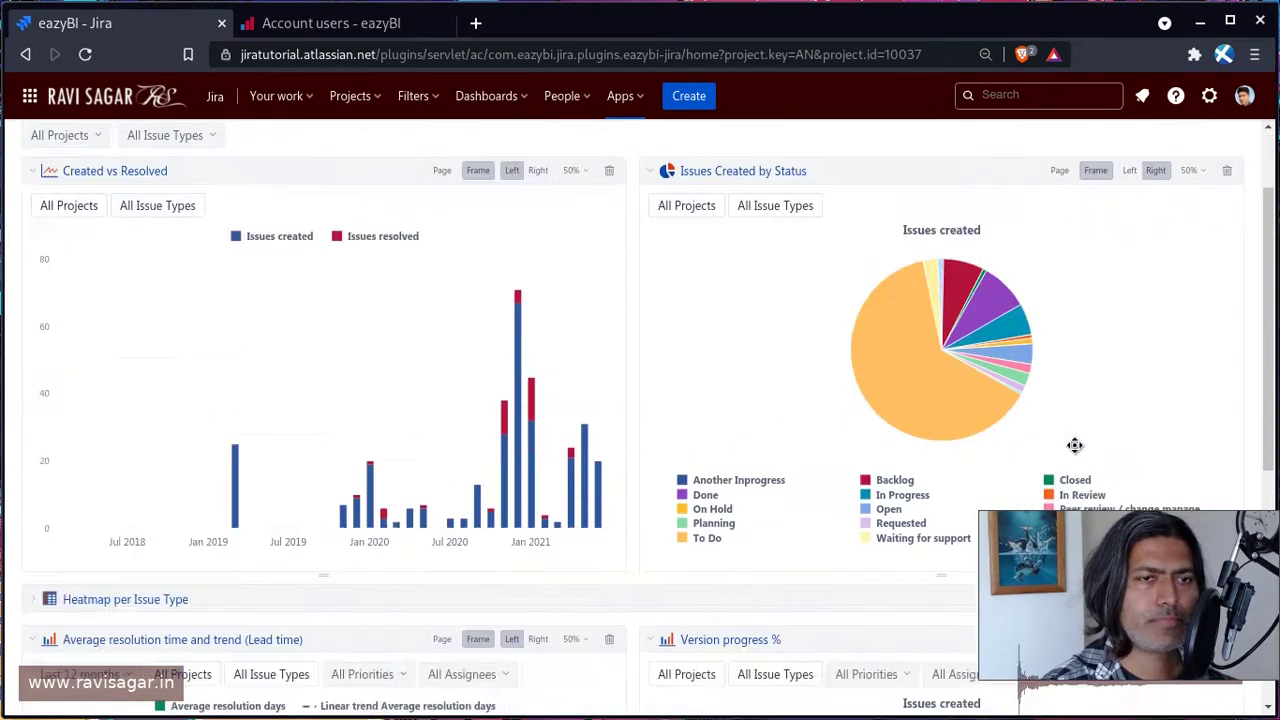
scroll(75, 385, down, 2)
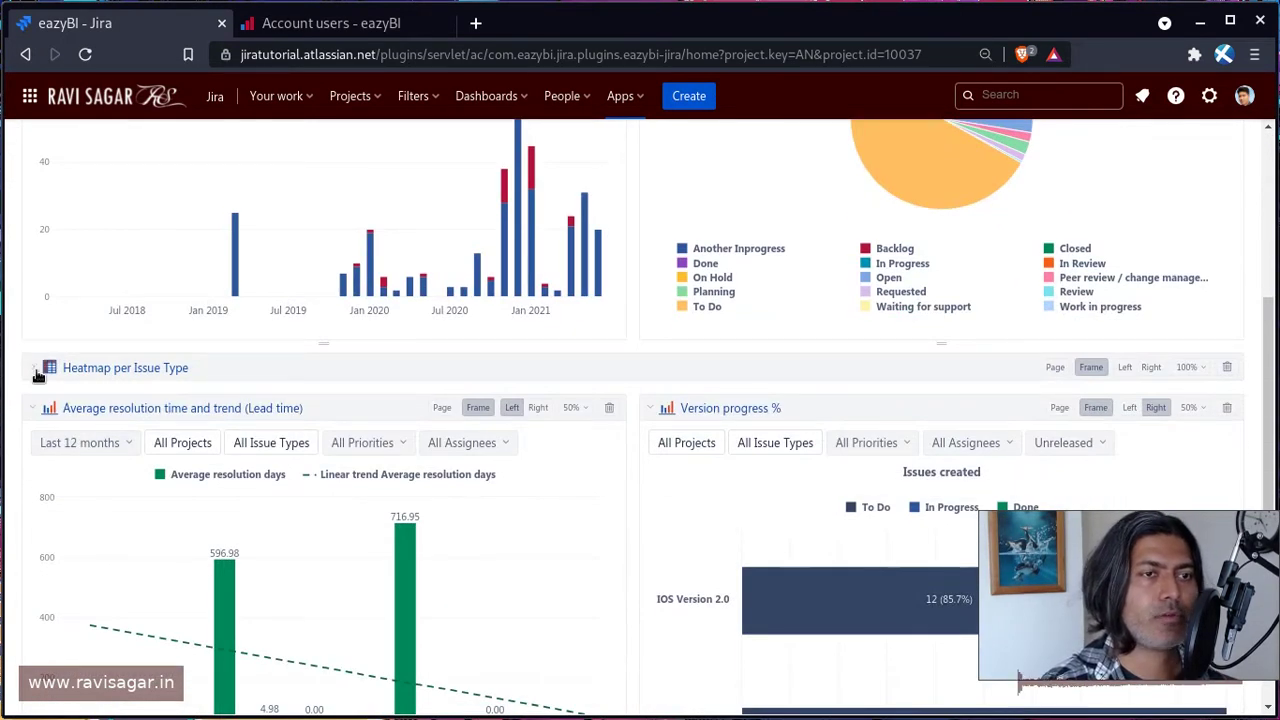
click(35, 369)
scroll(564, 449, down, 7)
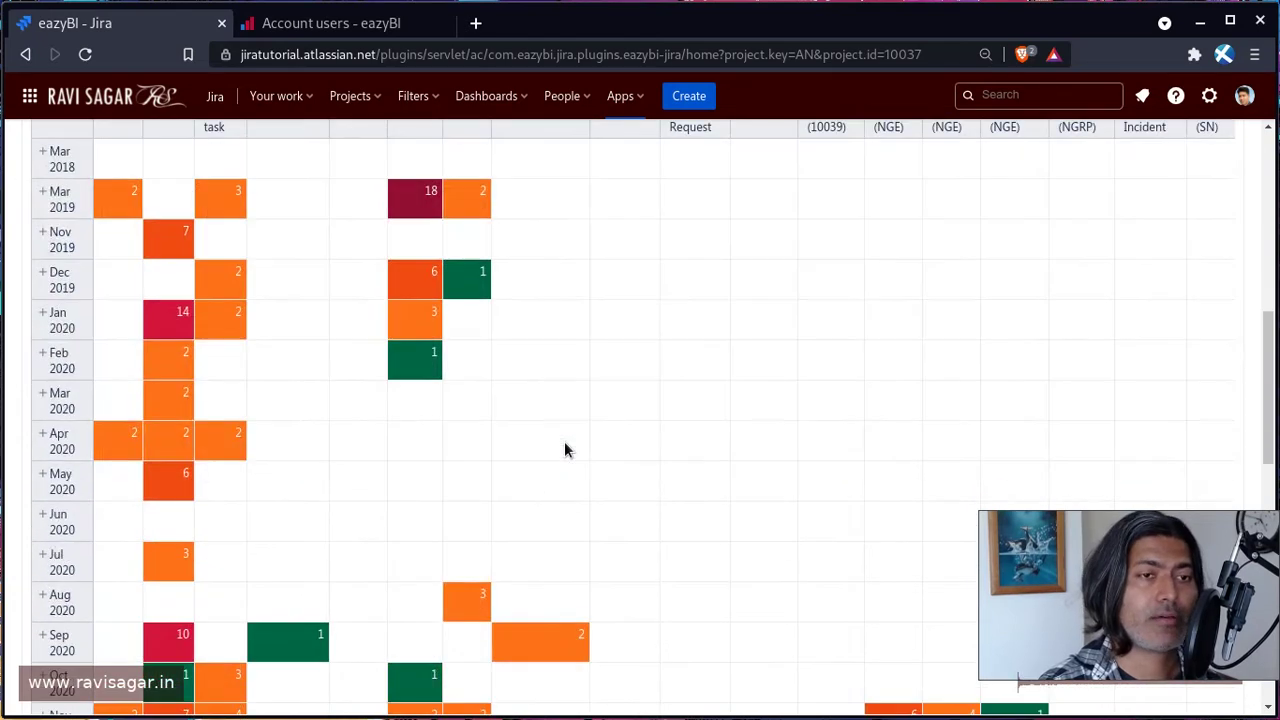
scroll(564, 449, up, 2)
scroll(564, 441, up, 10)
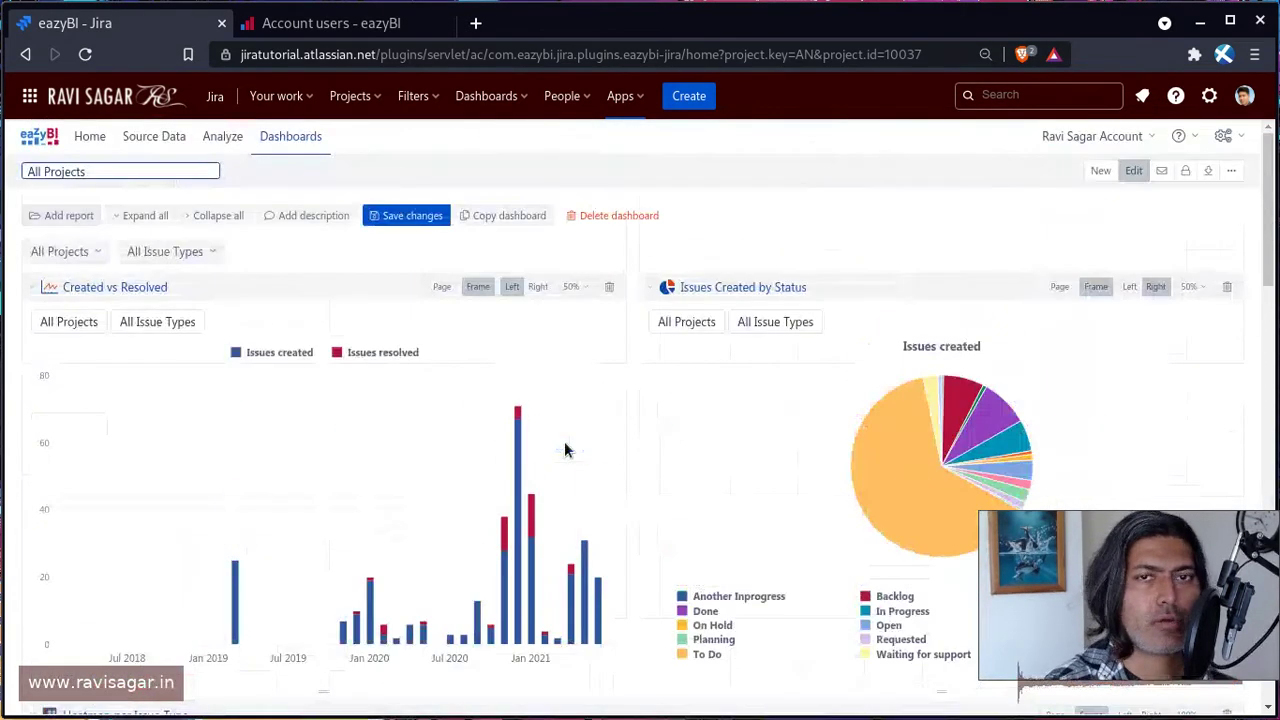
Step: Save the dashboard changes
click(388, 213)
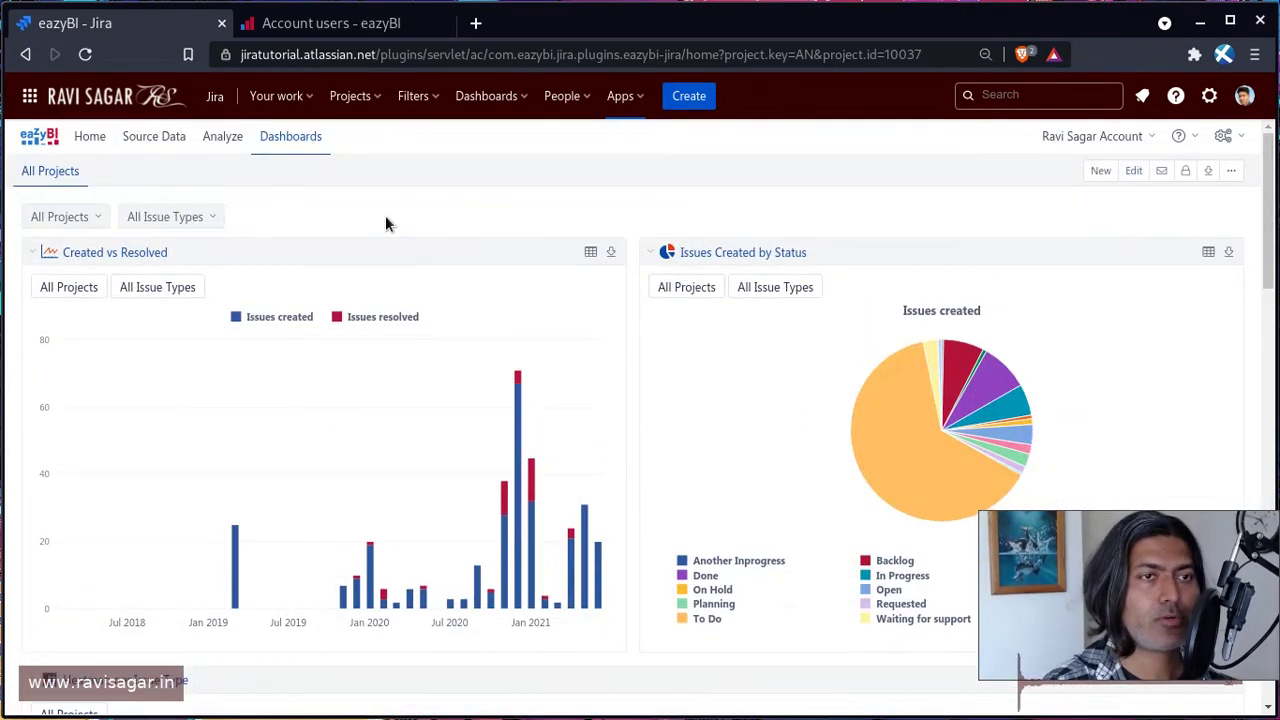
scroll(150, 245, down, 4)
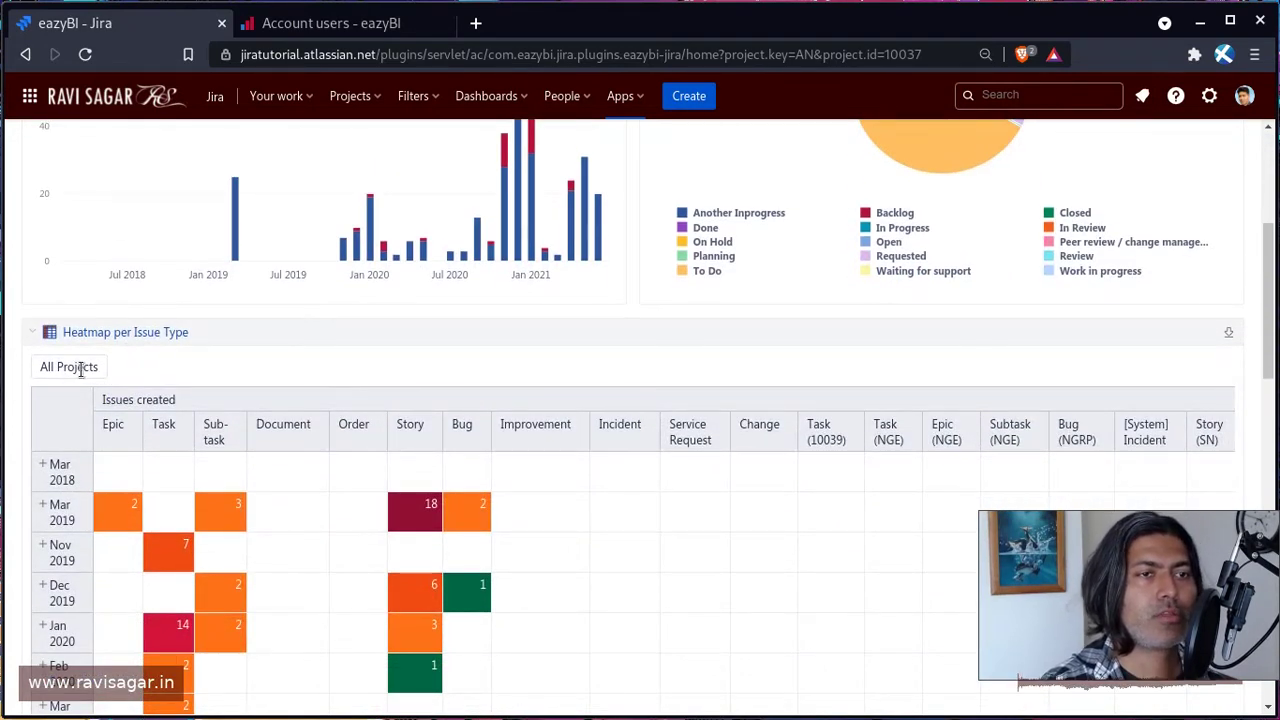
scroll(221, 404, up, 4)
scroll(221, 404, down, 3)
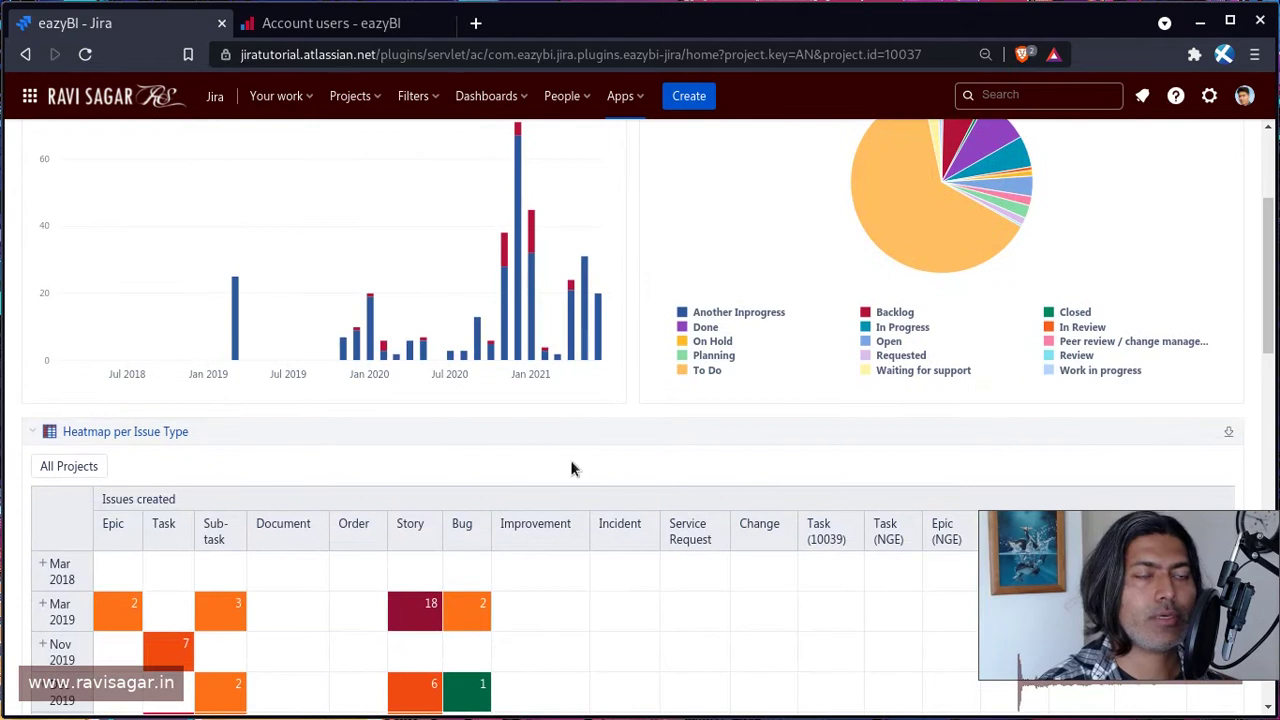
scroll(571, 468, up, 3)
Step: Filter the dashboard to the Android project
click(86, 218)
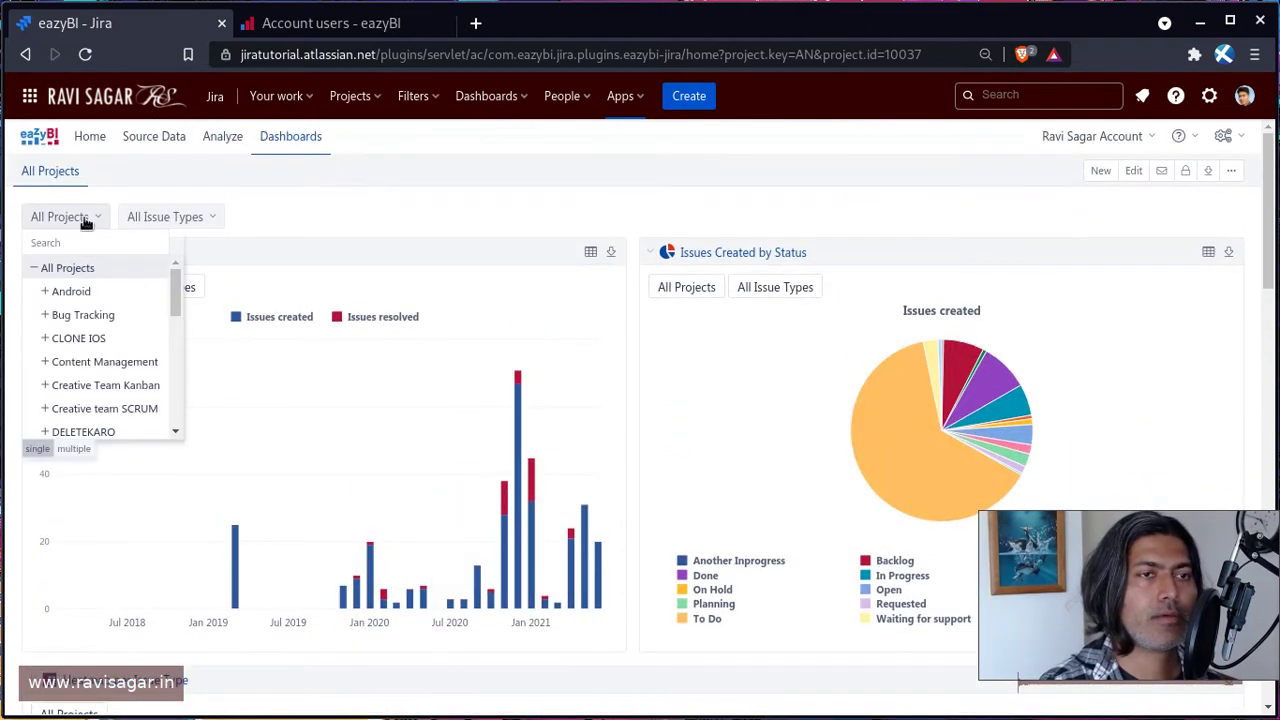
click(72, 291)
scroll(329, 306, down, 10)
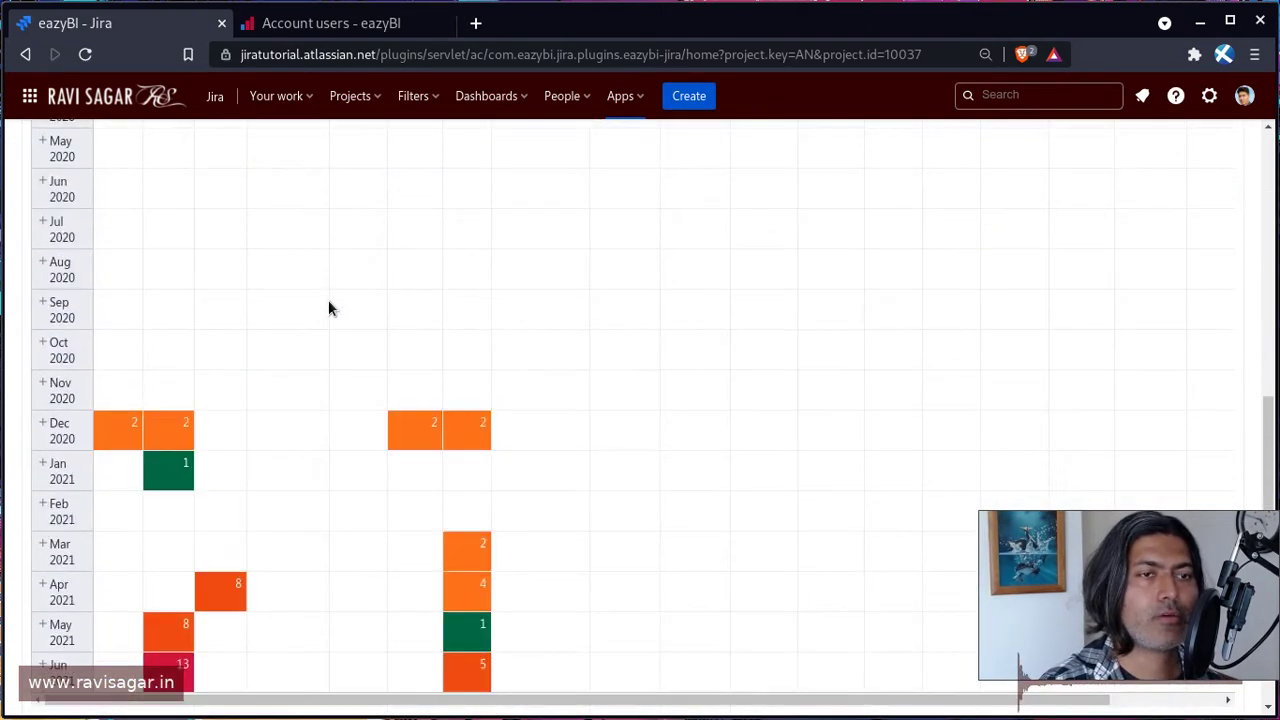
scroll(325, 300, down, 3)
scroll(310, 270, up, 2)
scroll(260, 265, down, 1)
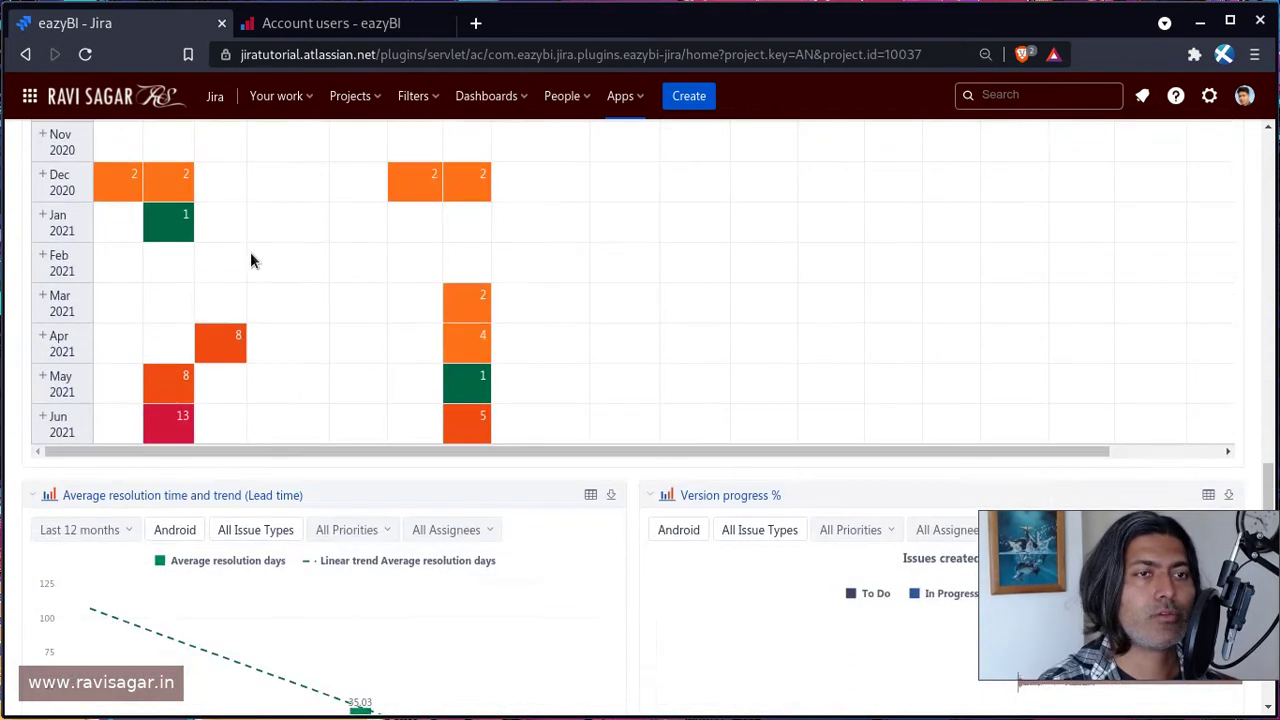
Step: Drill the Jun 2021 Task count across by assignee, then undo the drill
click(176, 430)
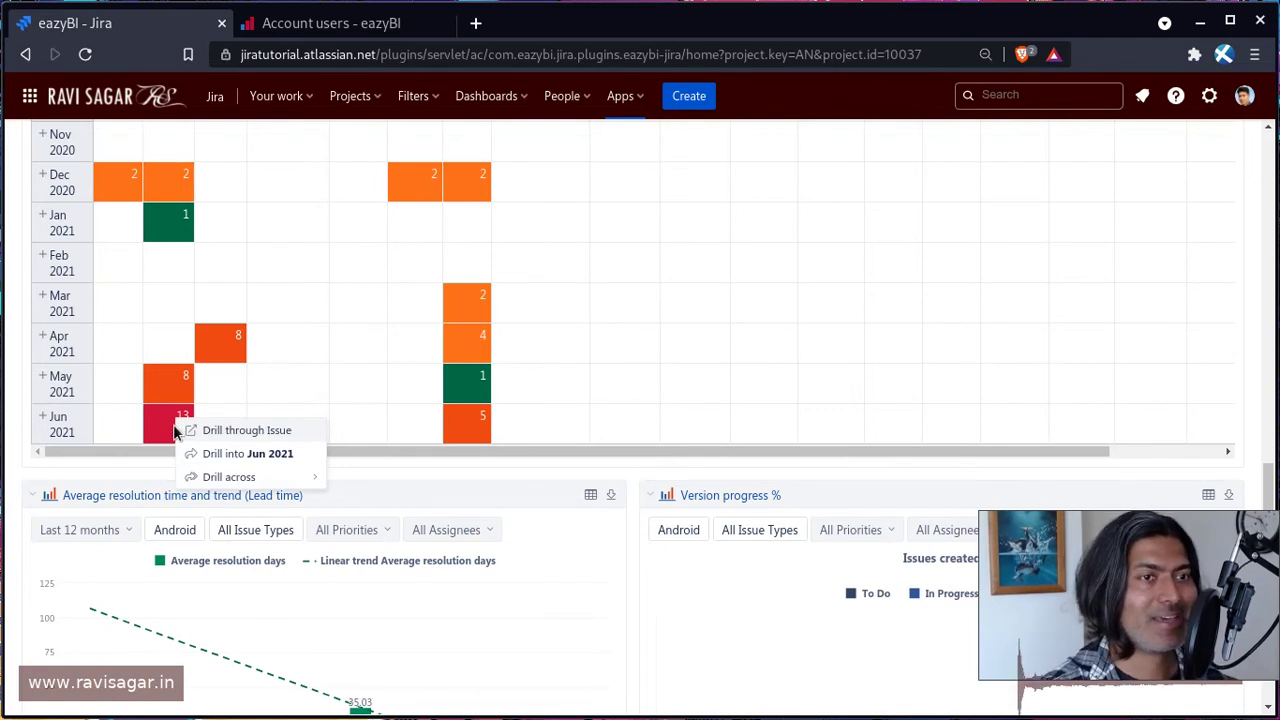
mouse_move(194, 477)
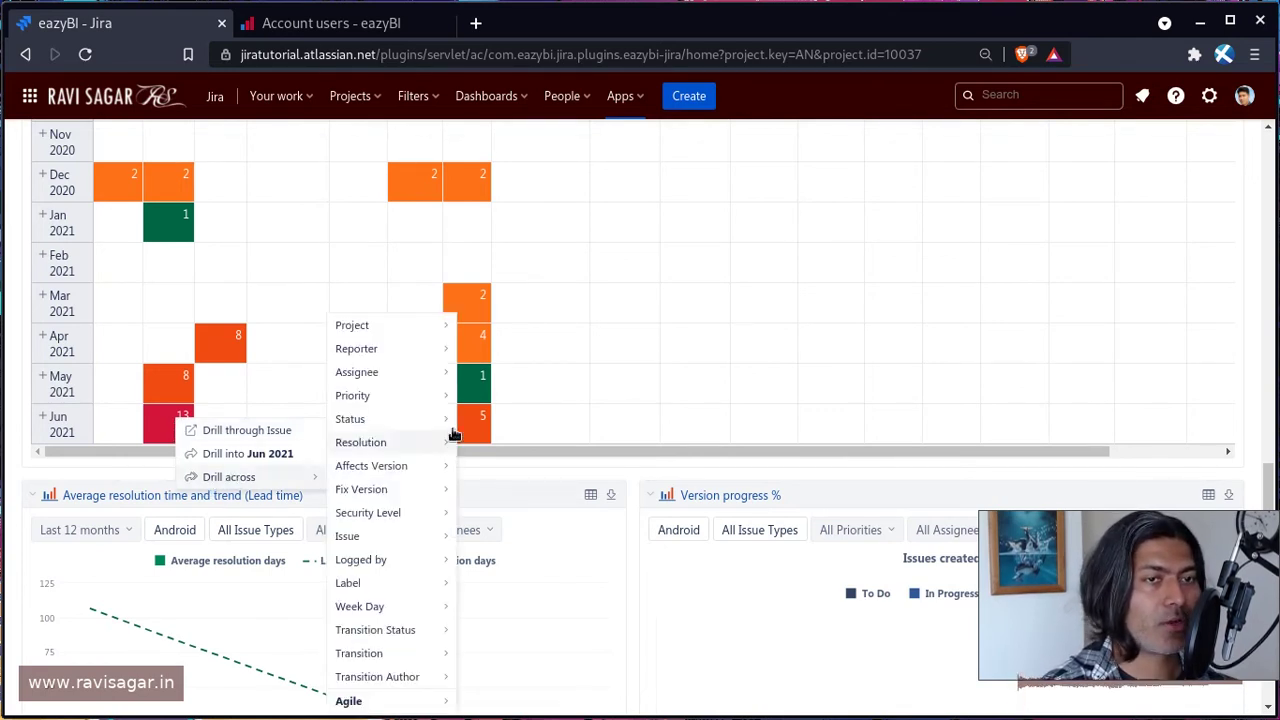
mouse_move(401, 371)
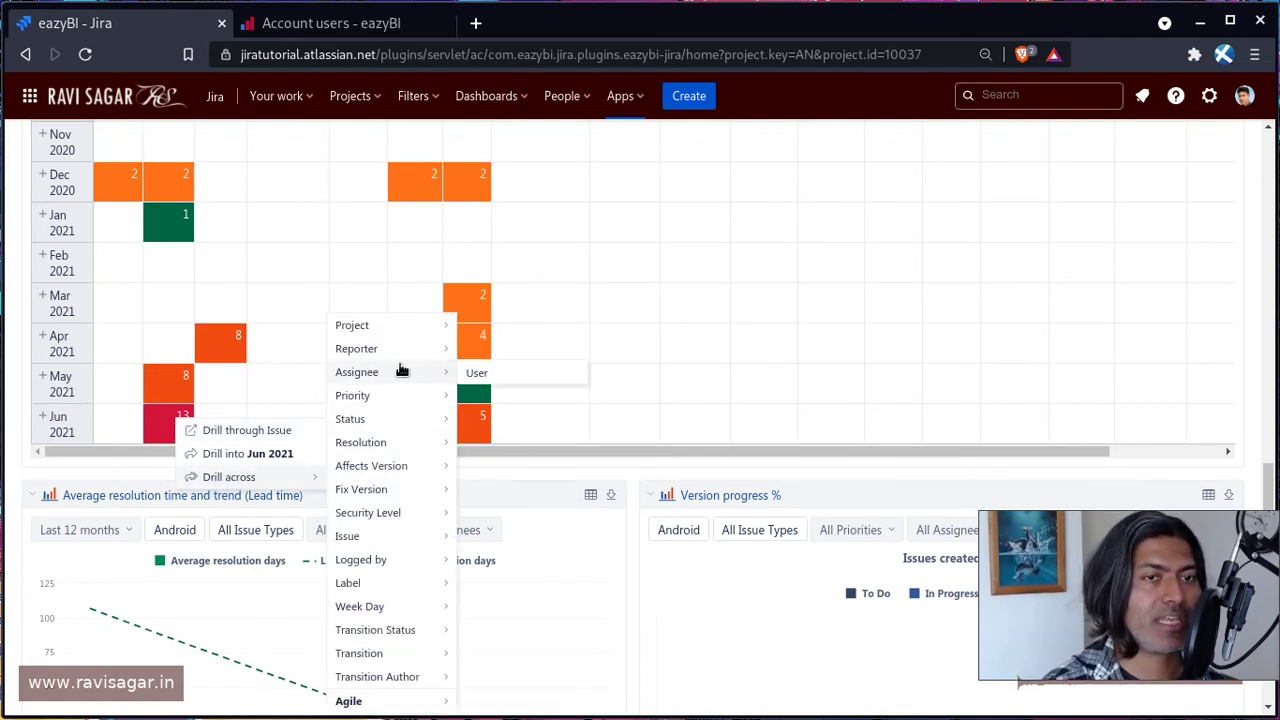
click(489, 378)
scroll(489, 380, up, 3)
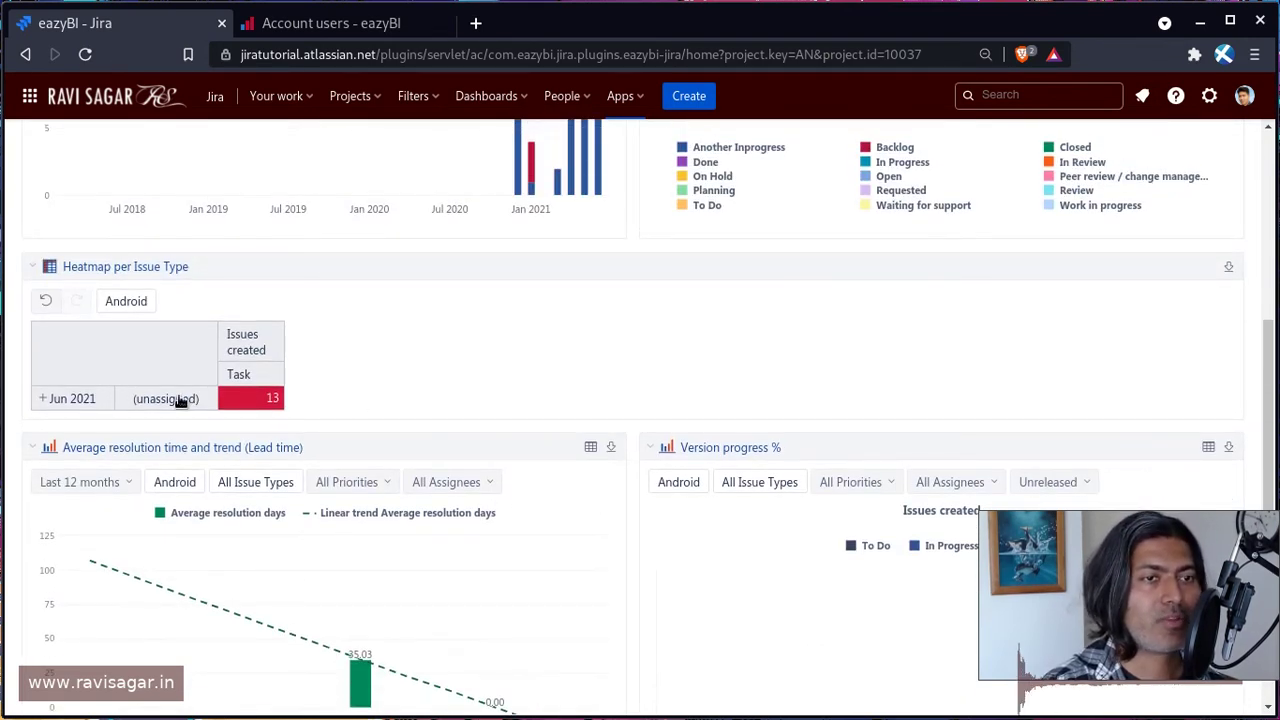
click(46, 304)
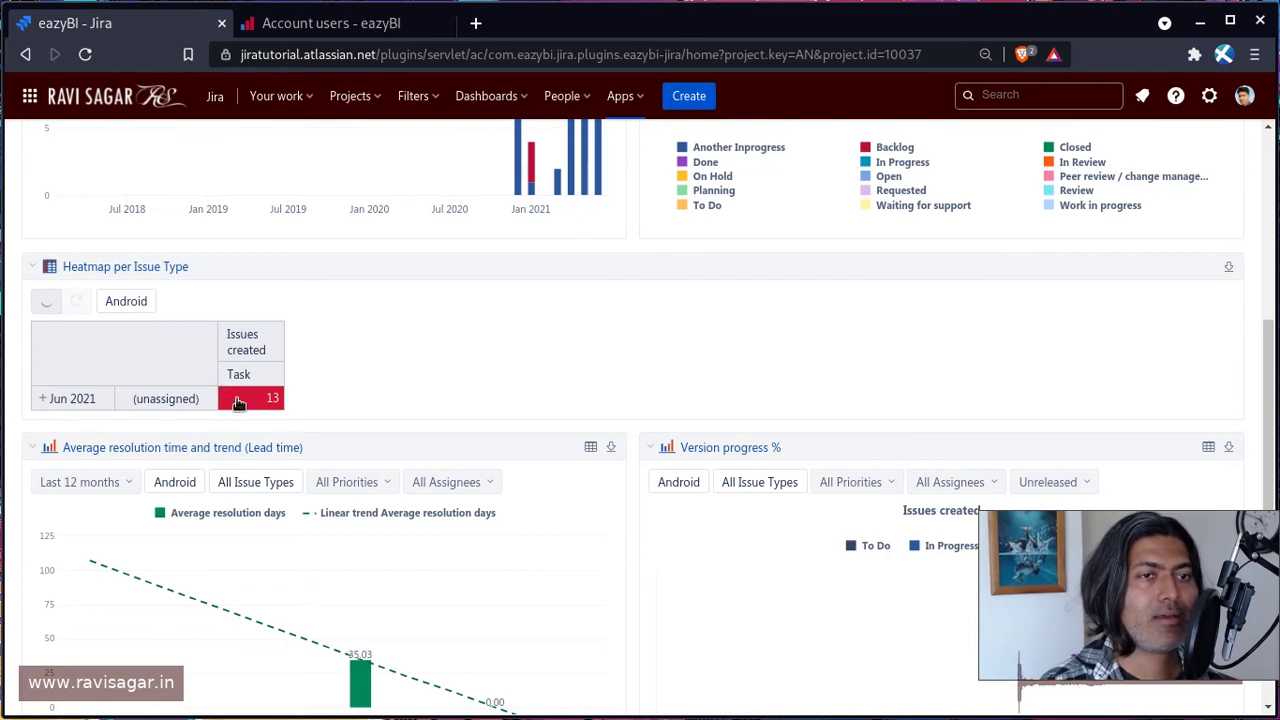
scroll(174, 456, down, 10)
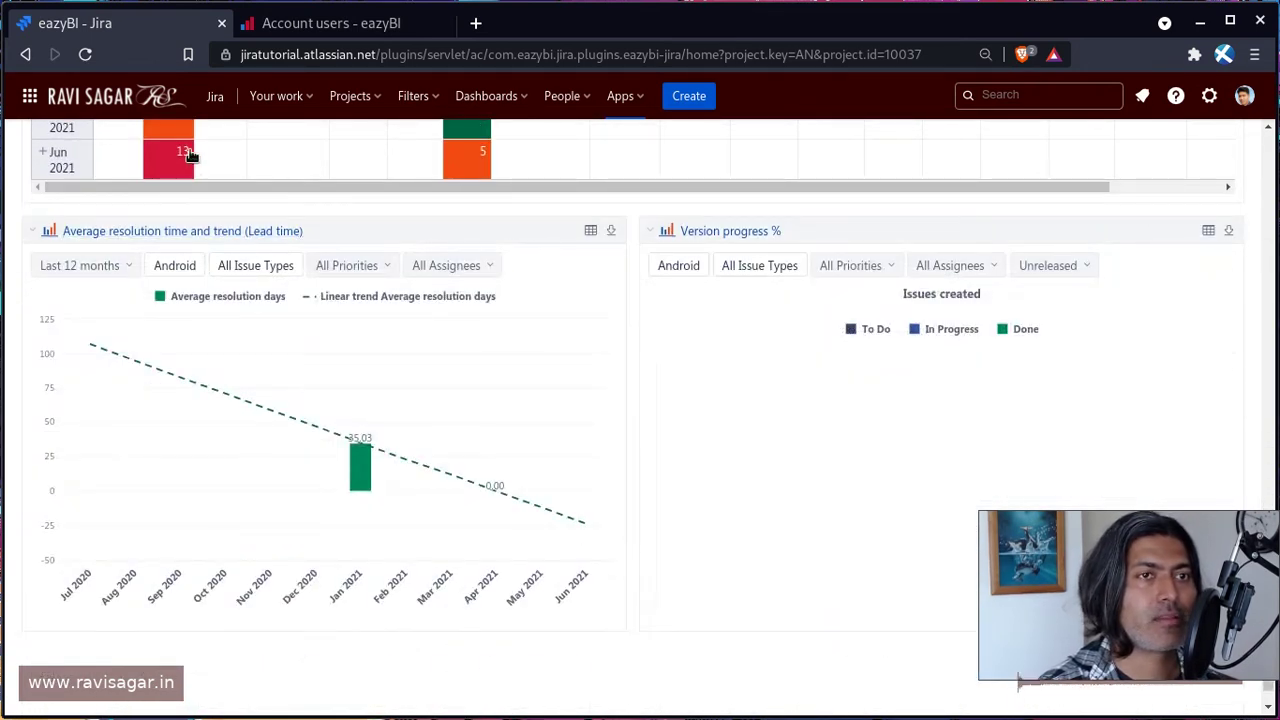
Step: Drill the Jun 2021 Task cell across by priority, then undo to restore the full heatmap
click(188, 150)
mouse_move(274, 207)
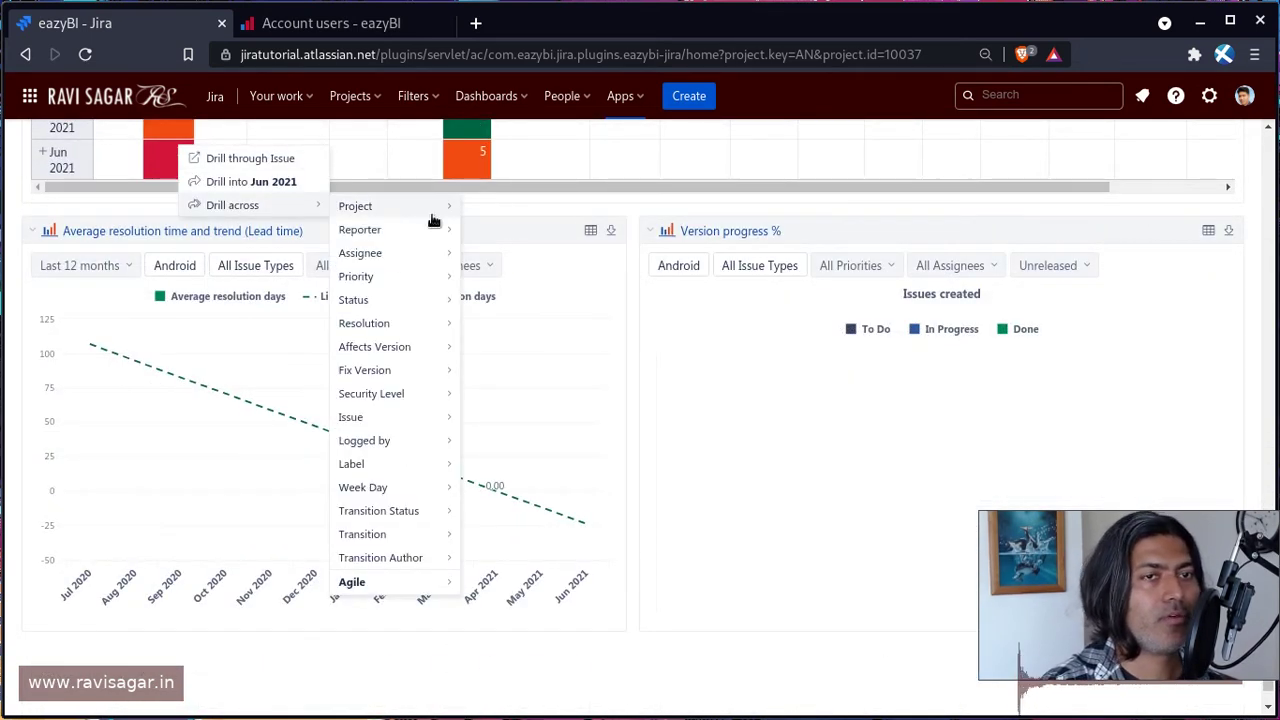
mouse_move(400, 278)
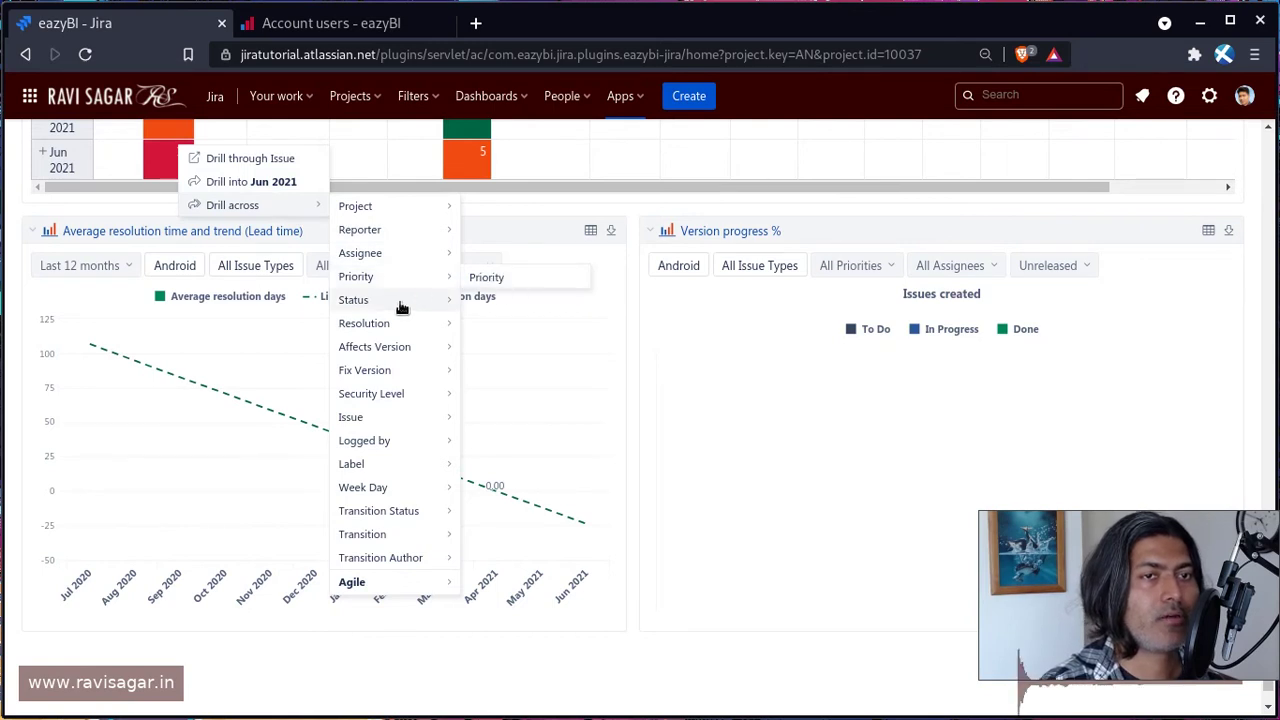
mouse_move(401, 307)
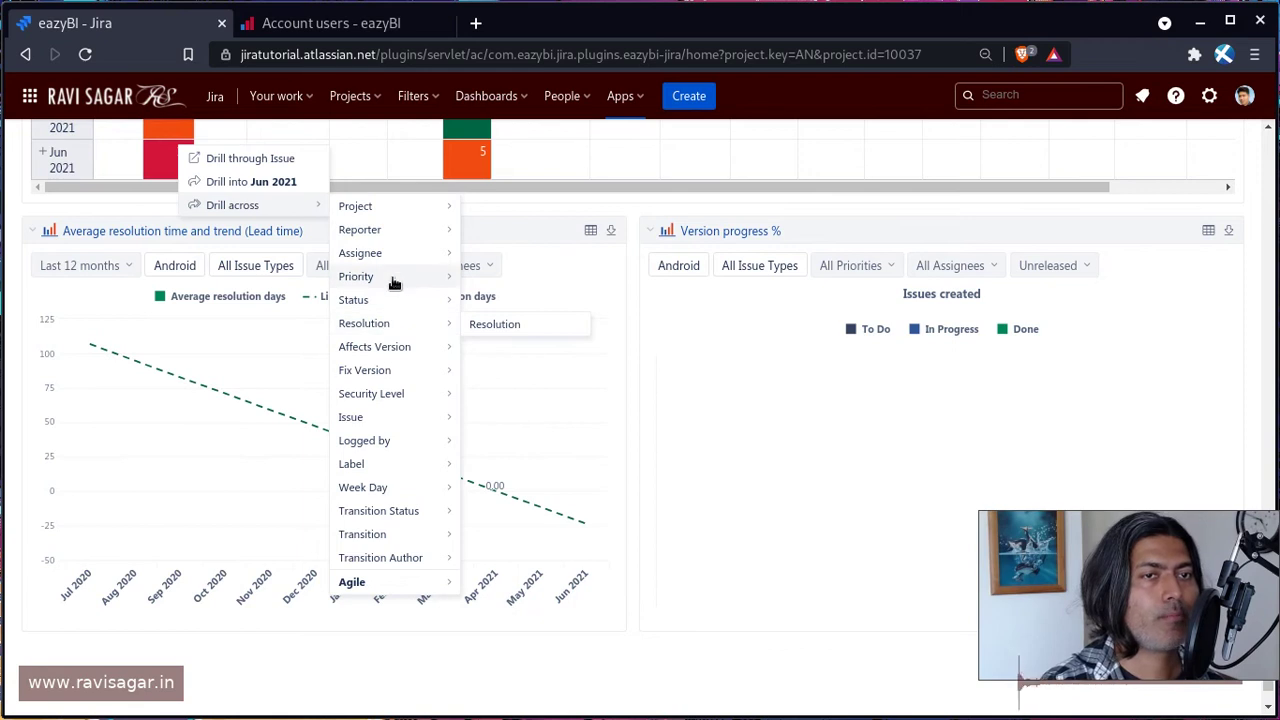
click(500, 285)
scroll(510, 300, up, 3)
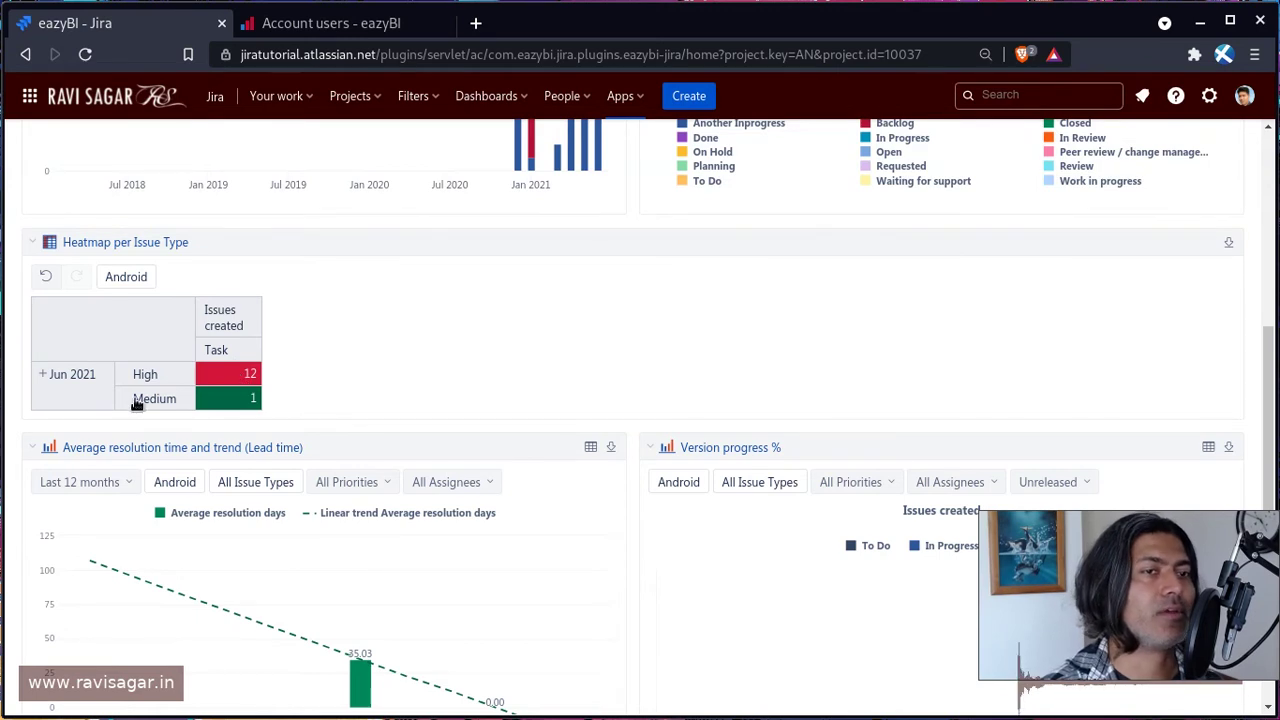
click(43, 276)
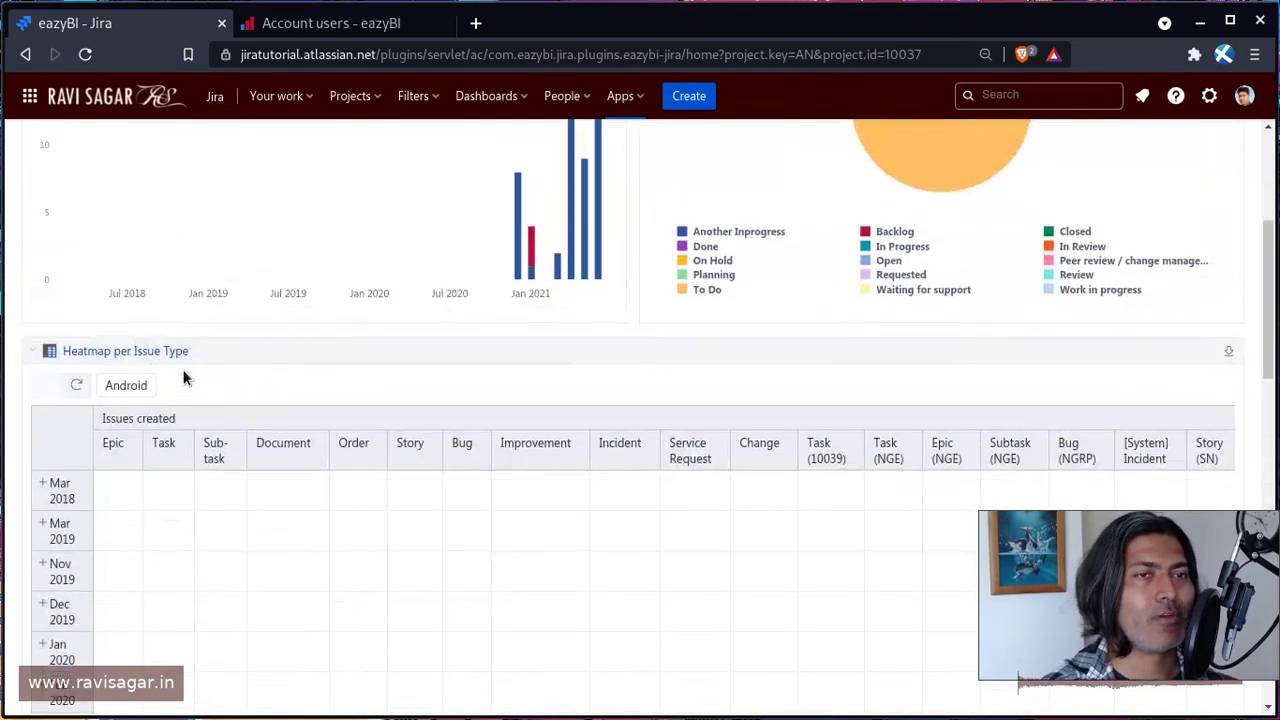
scroll(183, 378, up, 5)
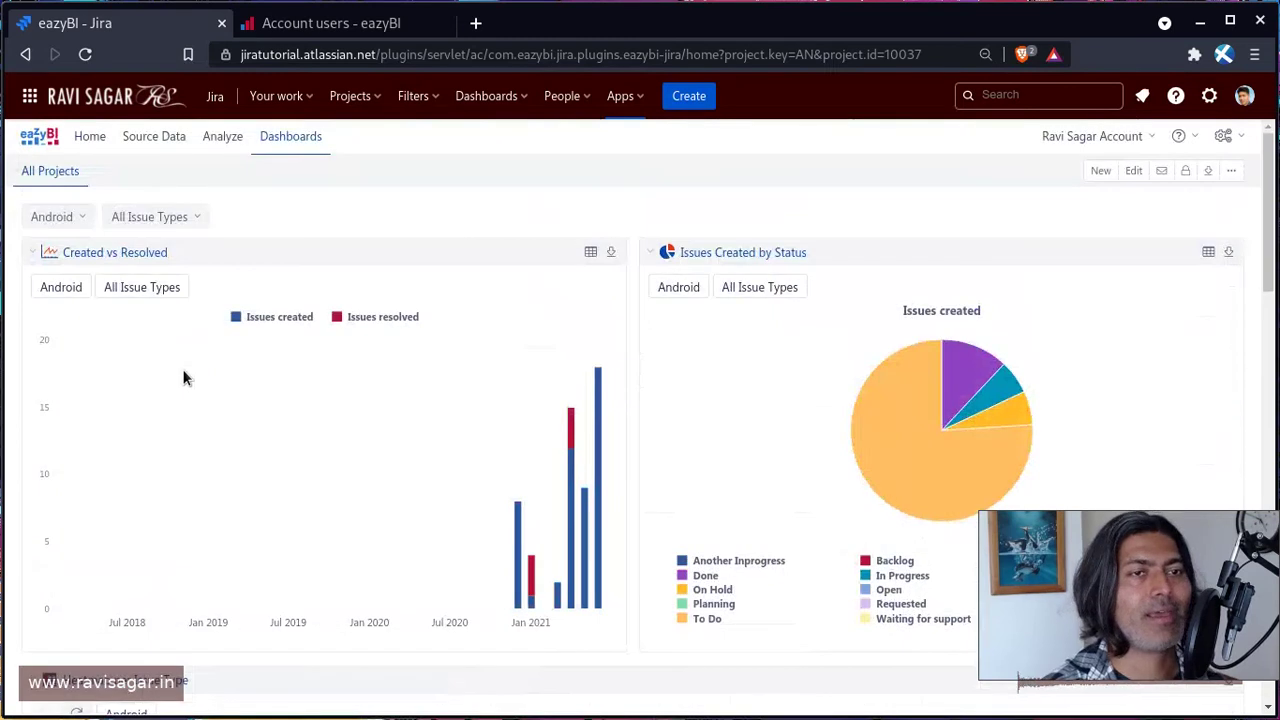
Step: Open the starred All Projects (eazyBI) dashboard and review its heatmap gadget
click(489, 102)
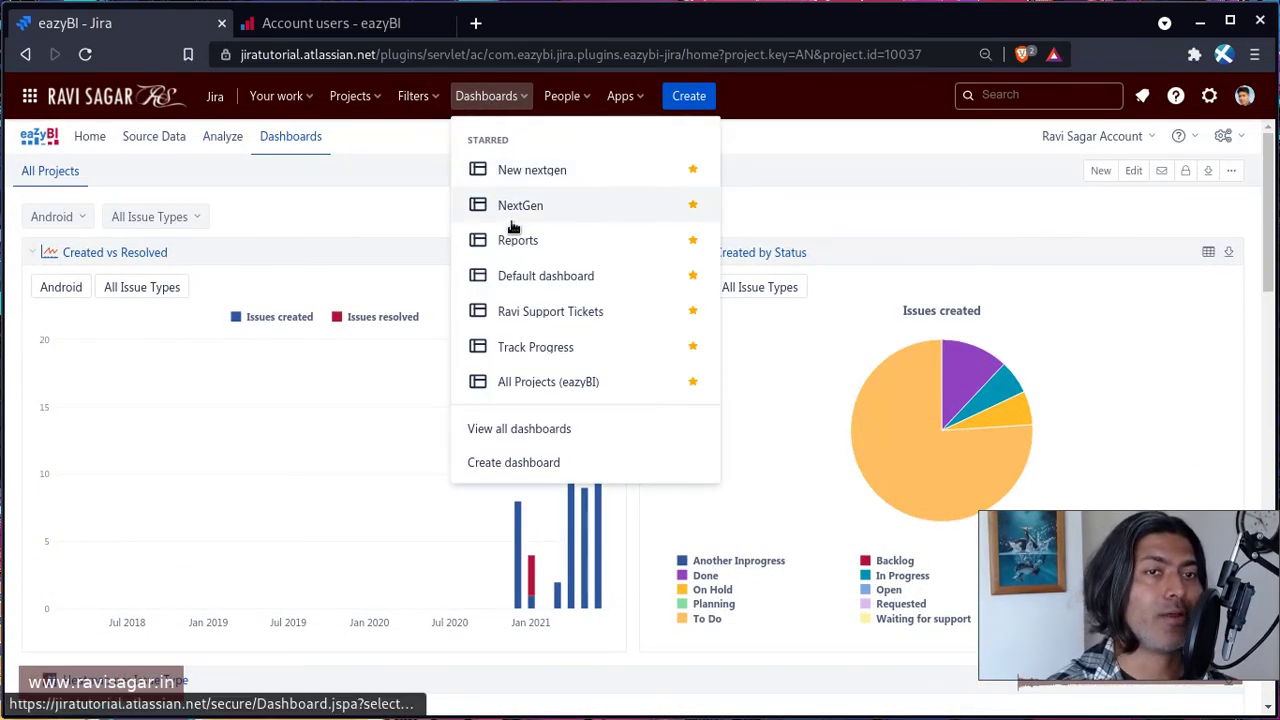
click(529, 384)
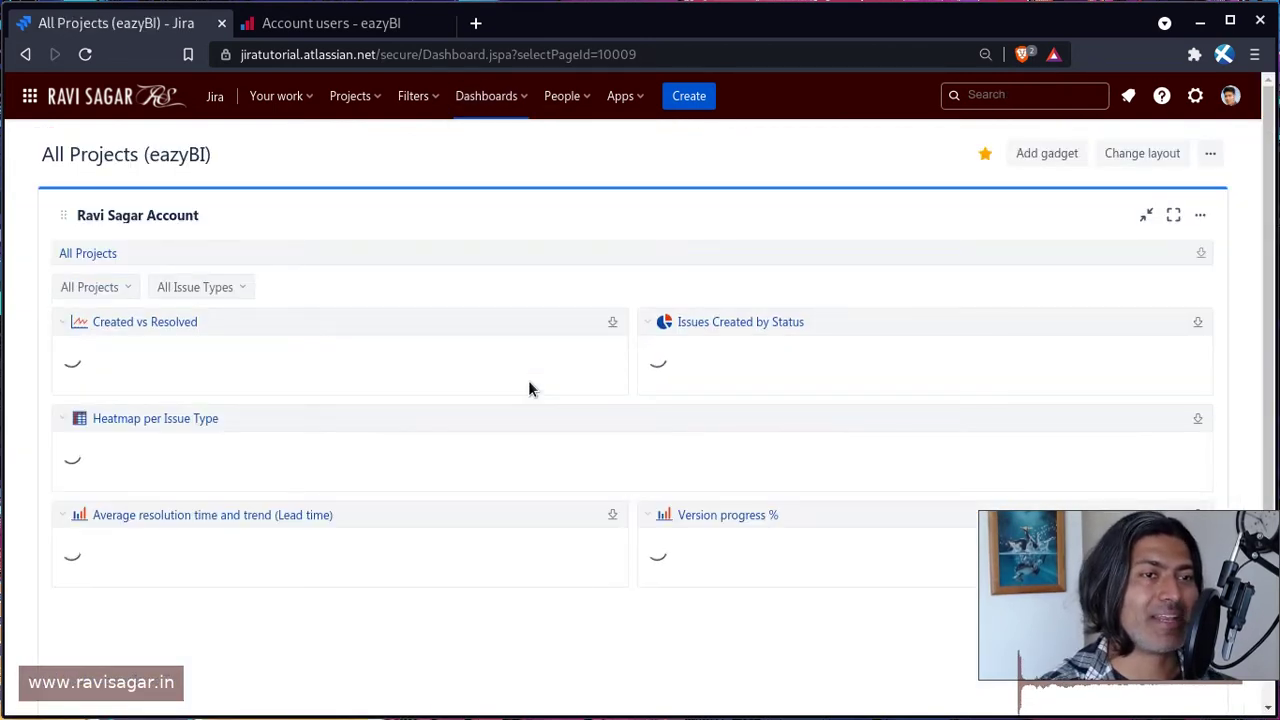
scroll(531, 386, down, 7)
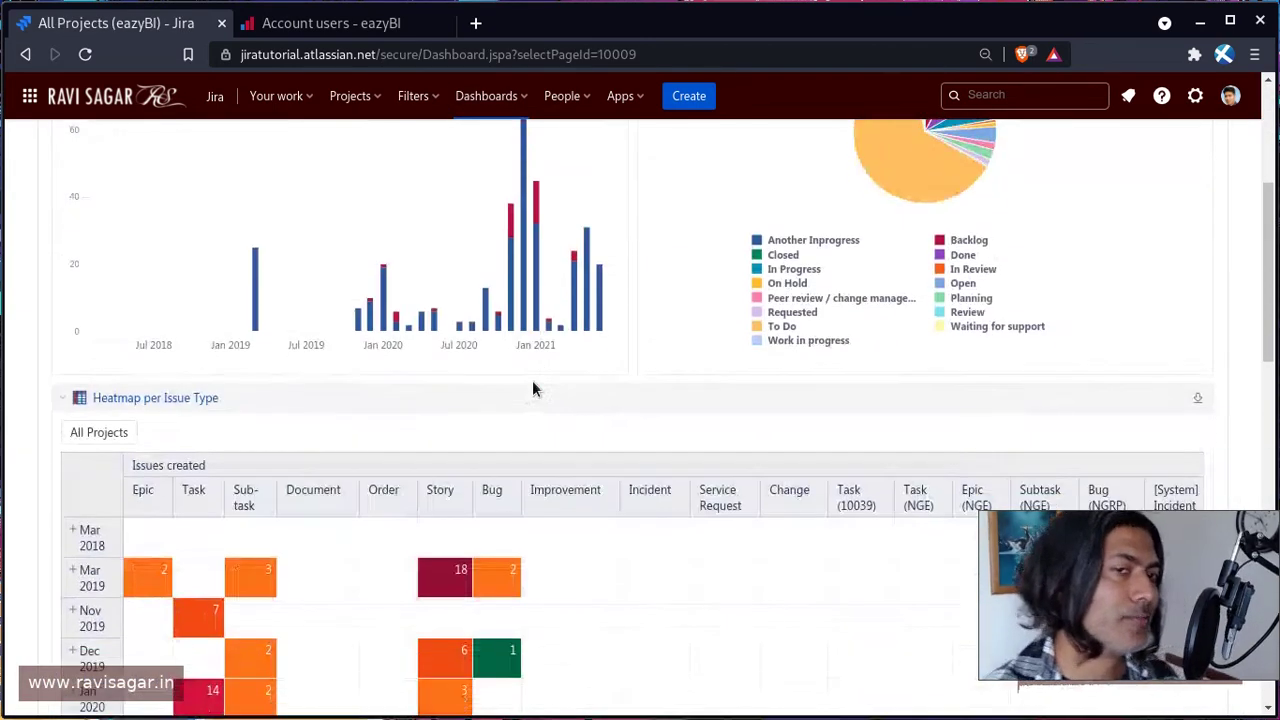
scroll(514, 368, down, 6)
scroll(514, 366, up, 8)
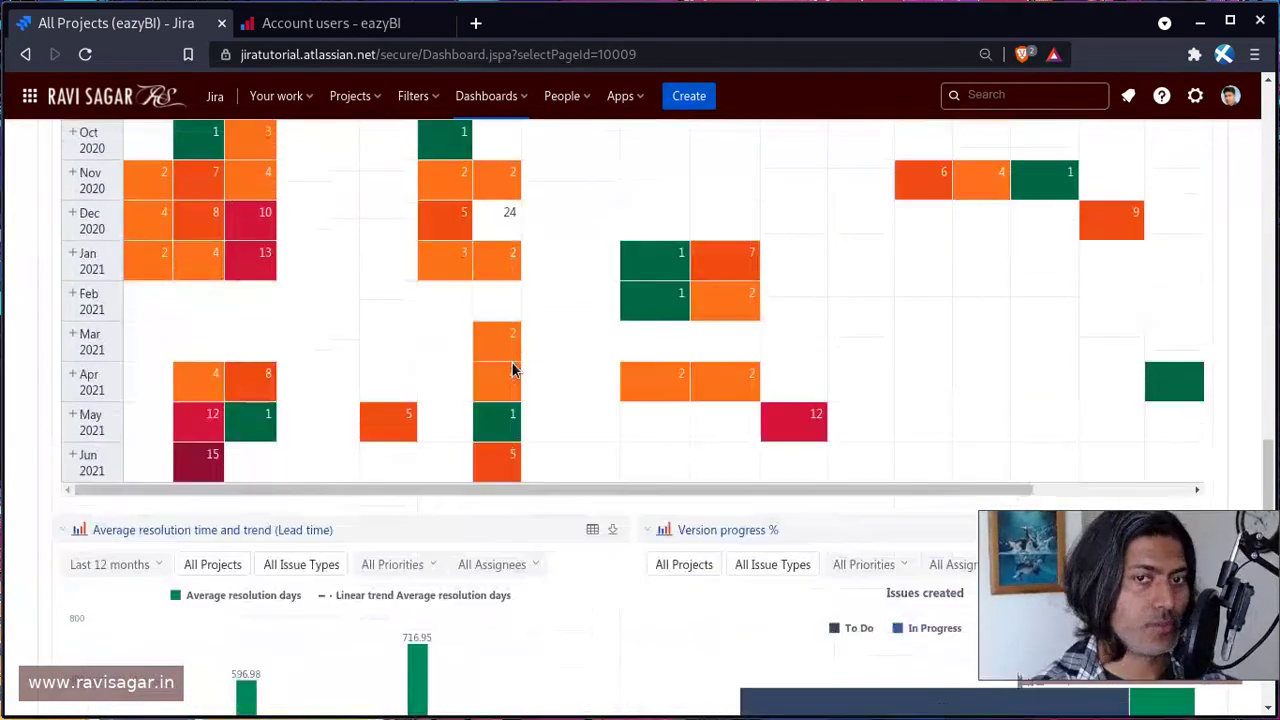
scroll(512, 366, up, 6)
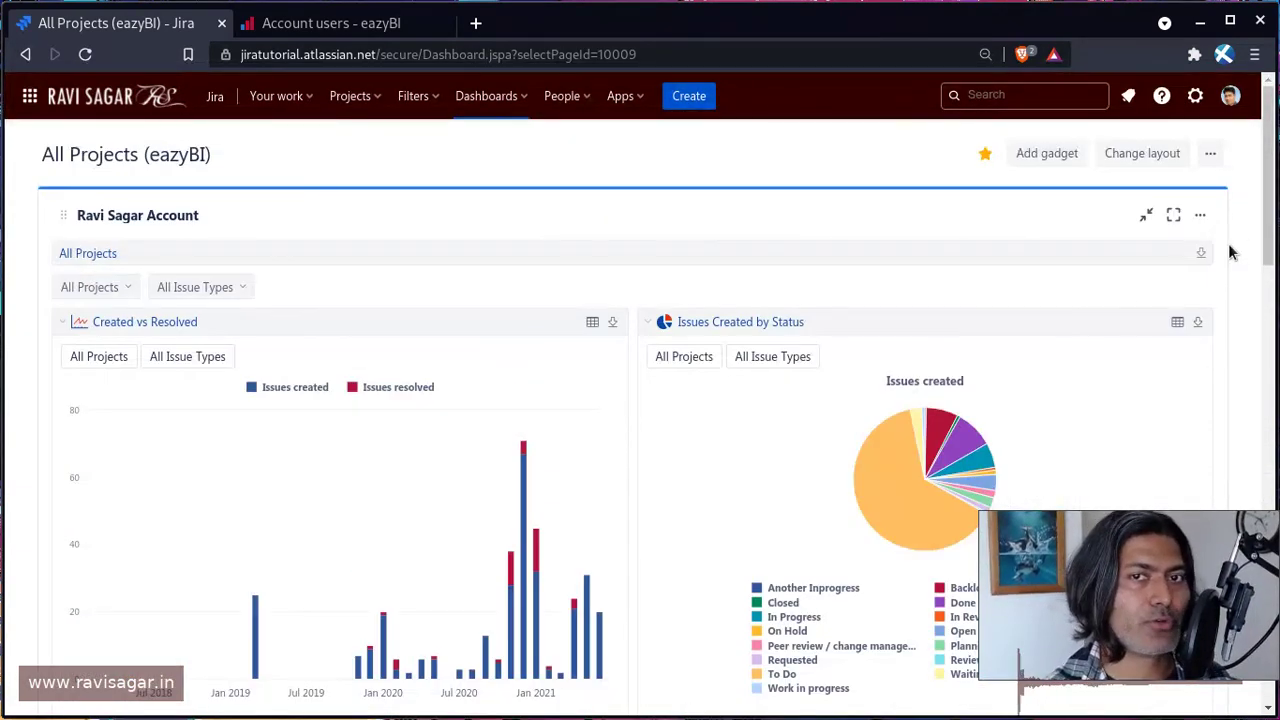
click(1208, 152)
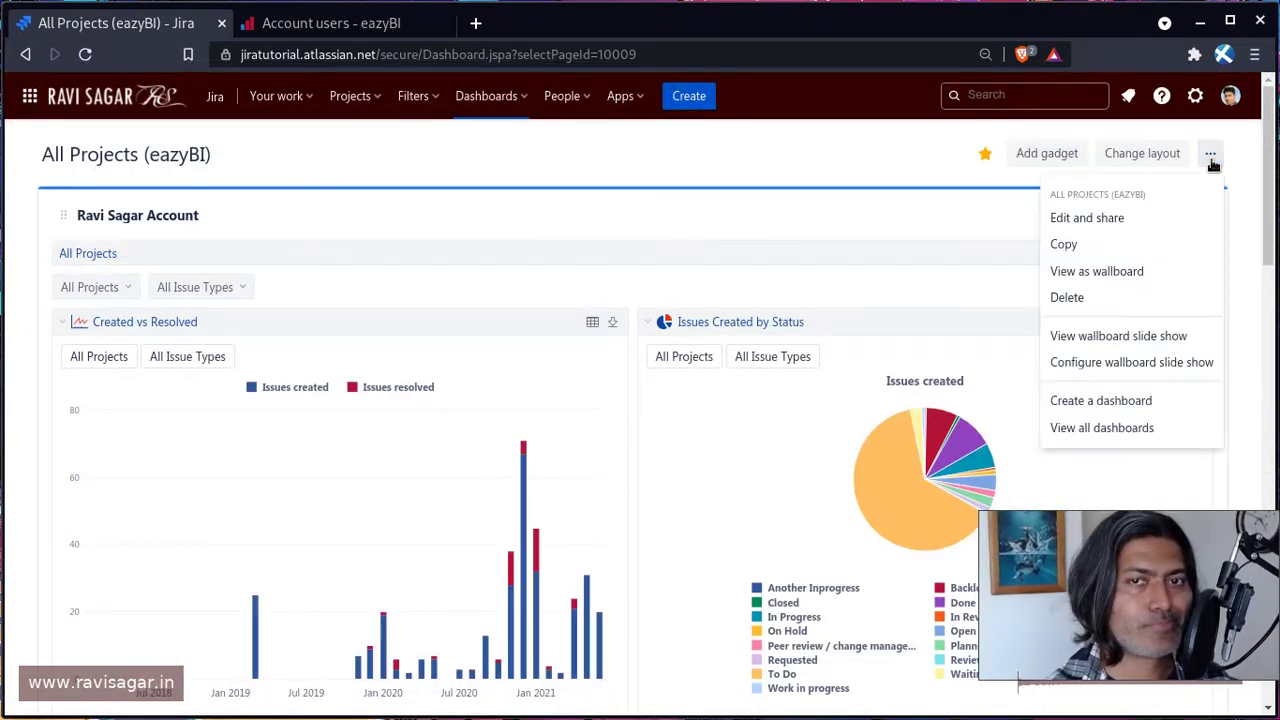
Step: Preview the dashboard as a wallboard, then run and exit the wallboard slide show
click(1155, 270)
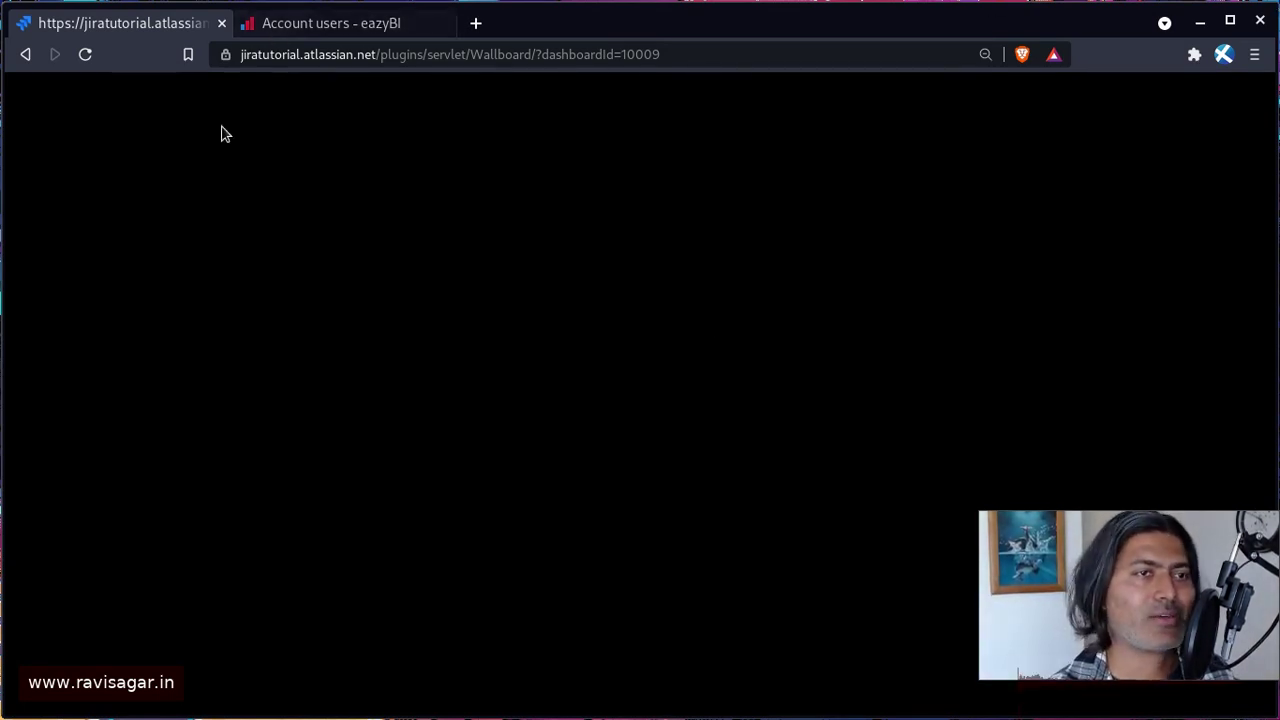
click(27, 57)
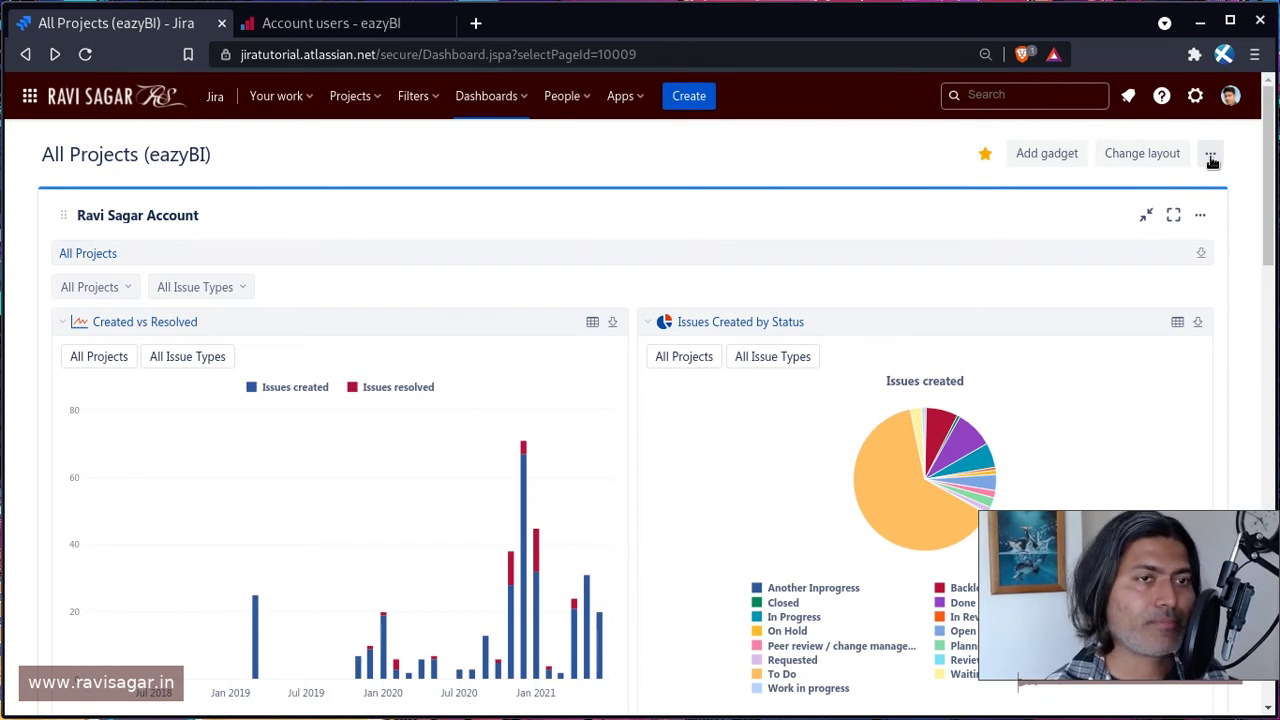
click(1210, 158)
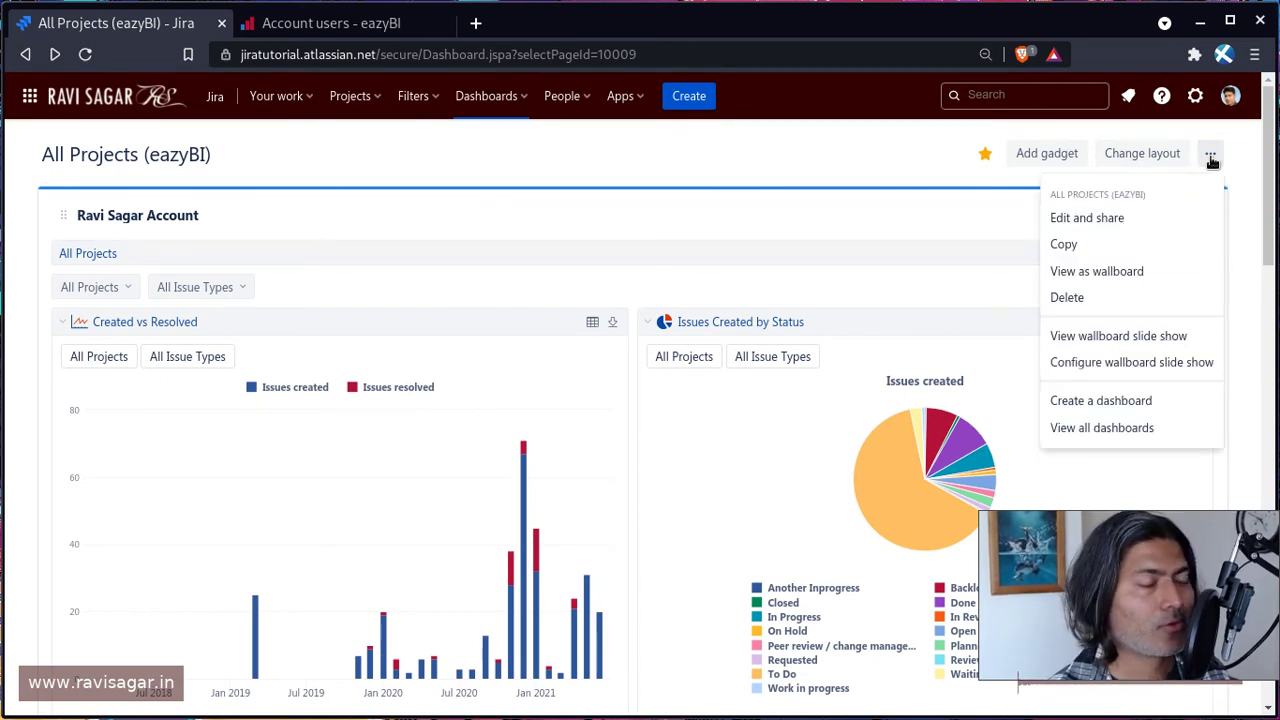
click(1143, 340)
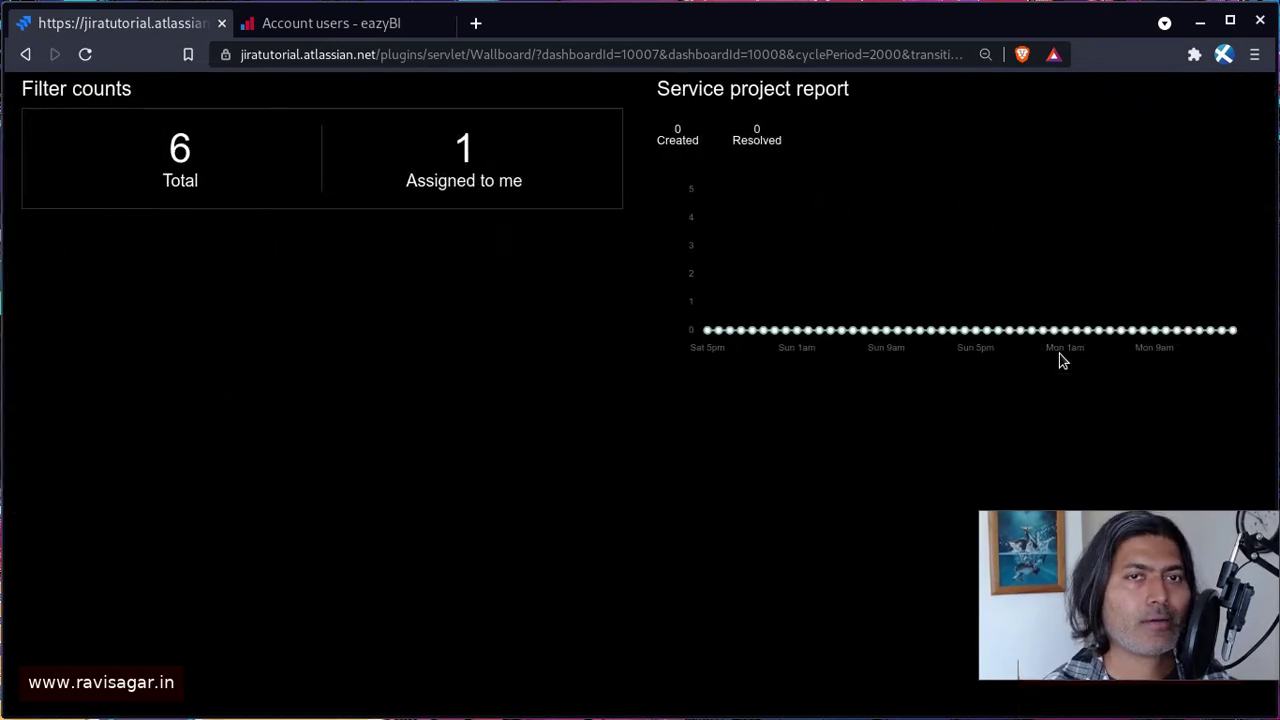
key(alt+Left)
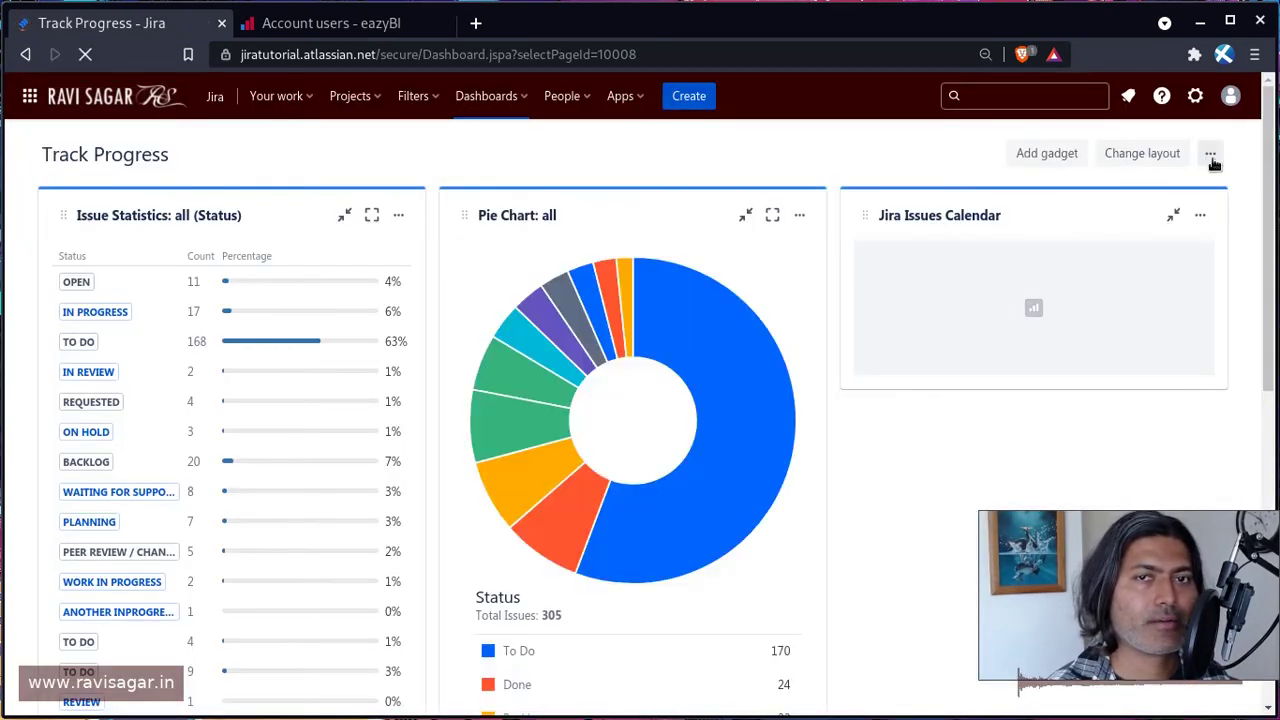
Step: Configure the slide show to drop the support tickets dashboard and include All Projects (eazyBI)
click(1210, 155)
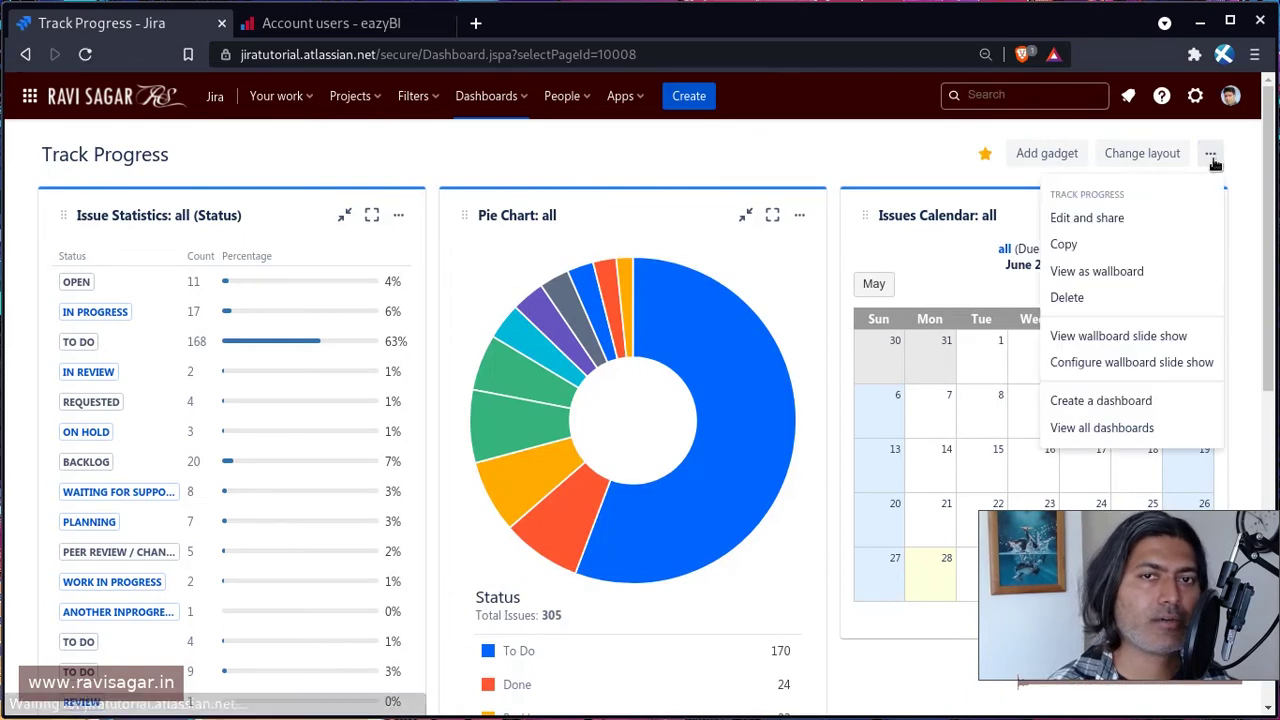
click(1117, 366)
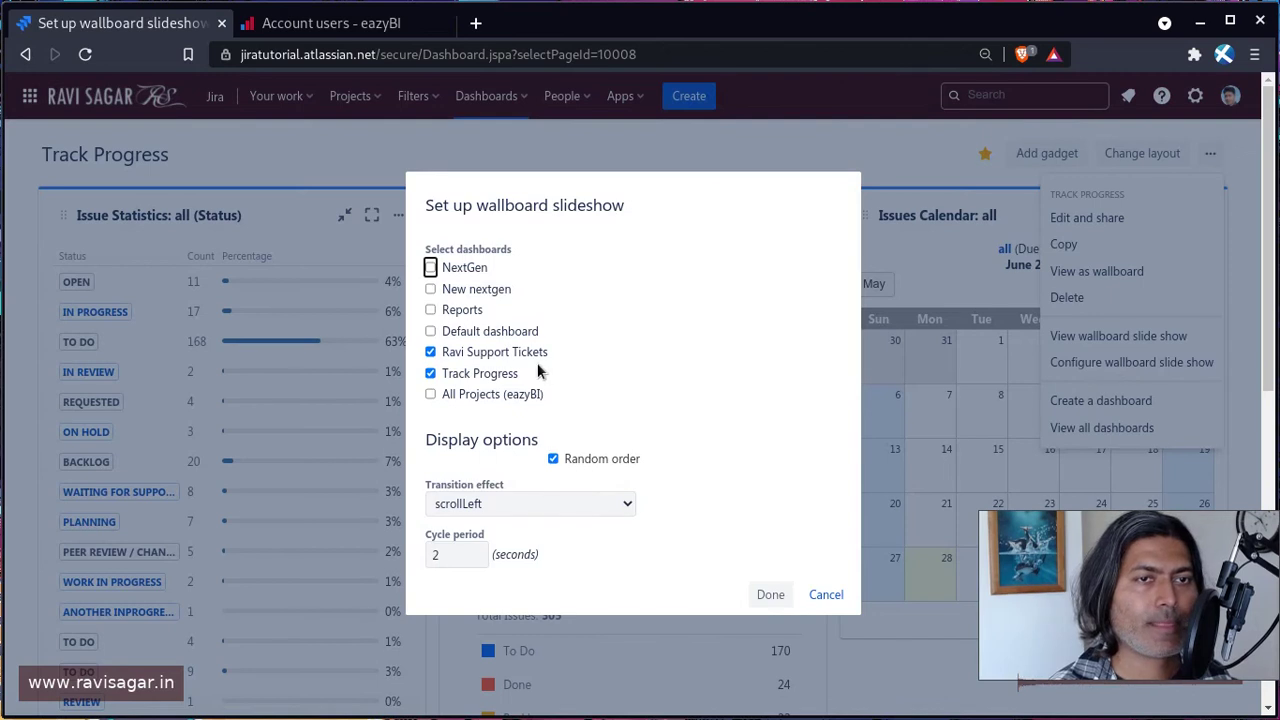
click(443, 353)
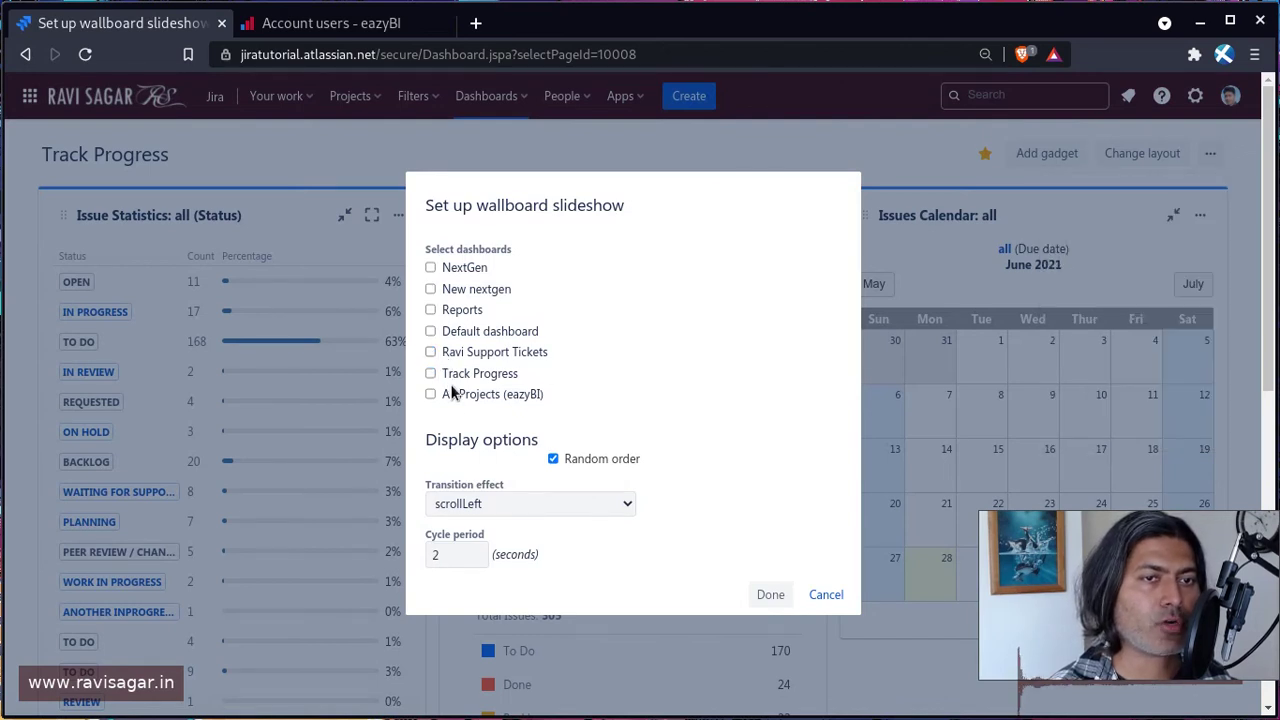
click(452, 393)
click(768, 594)
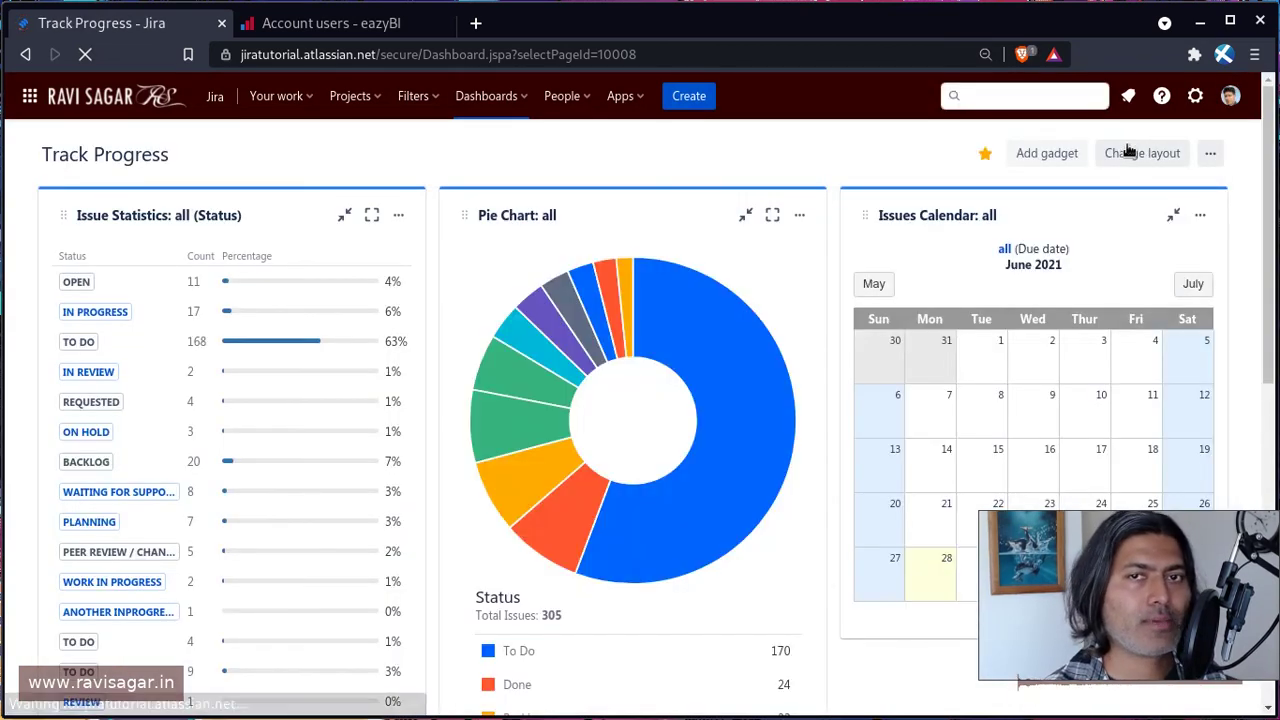
Step: Preview the dashboard as a wallboard and return to it
click(1211, 155)
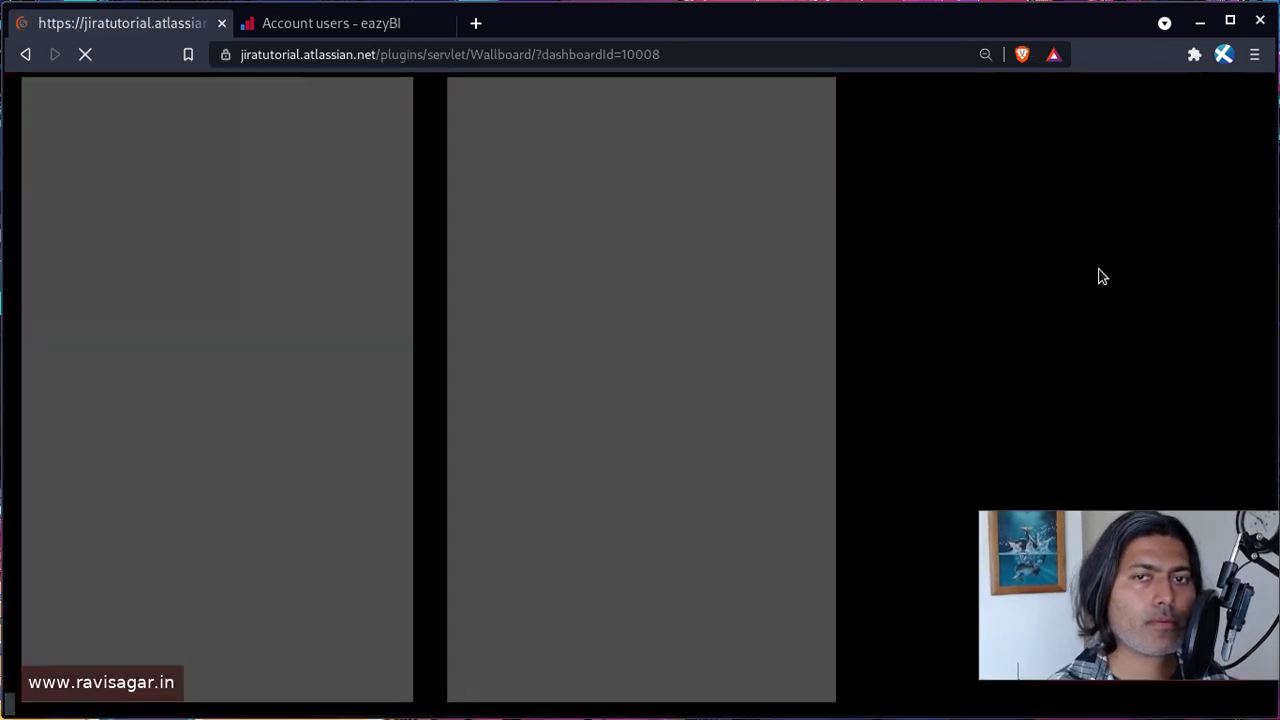
key(alt+Left)
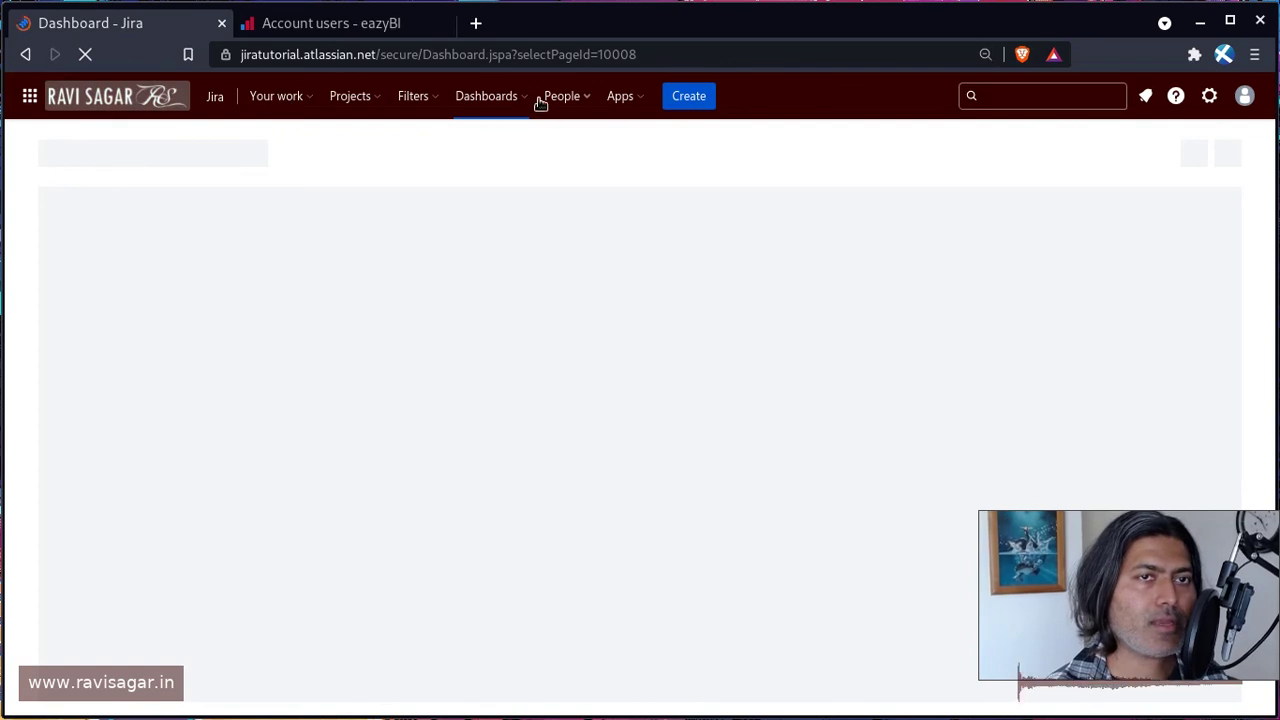
click(524, 105)
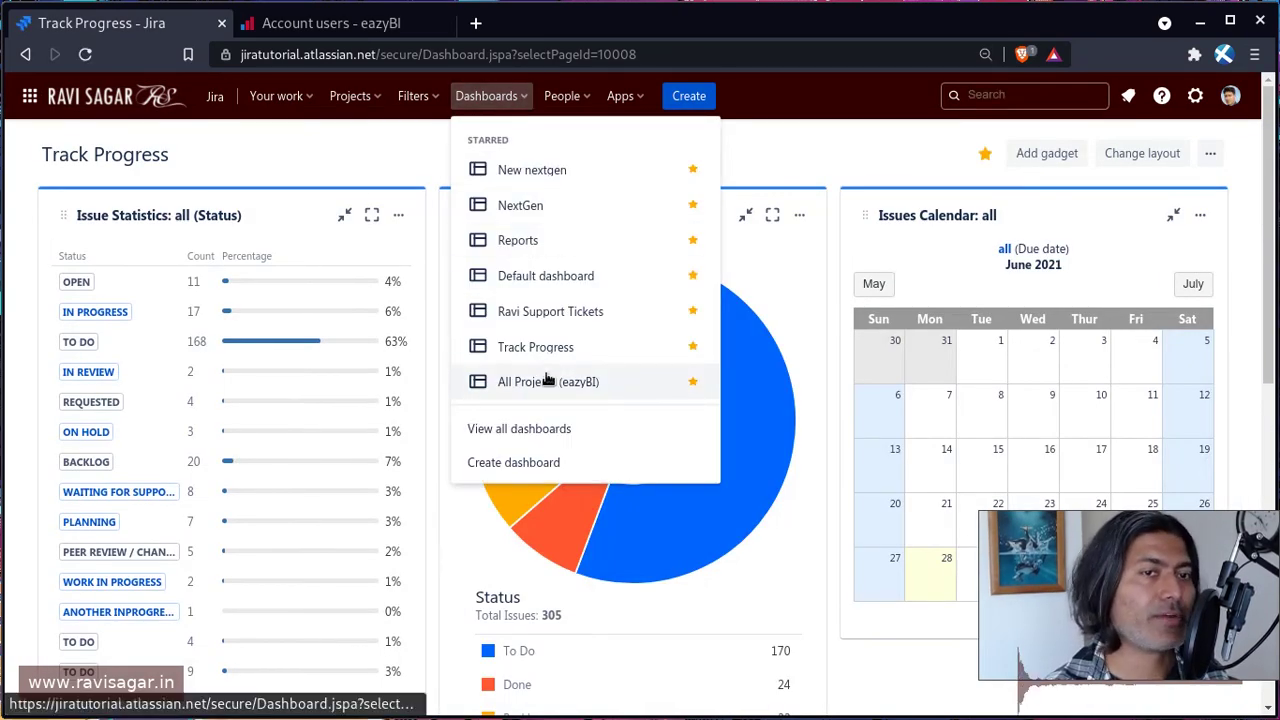
Step: Switch to the All Projects (eazyBI) dashboard and view it as a wallboard
click(547, 381)
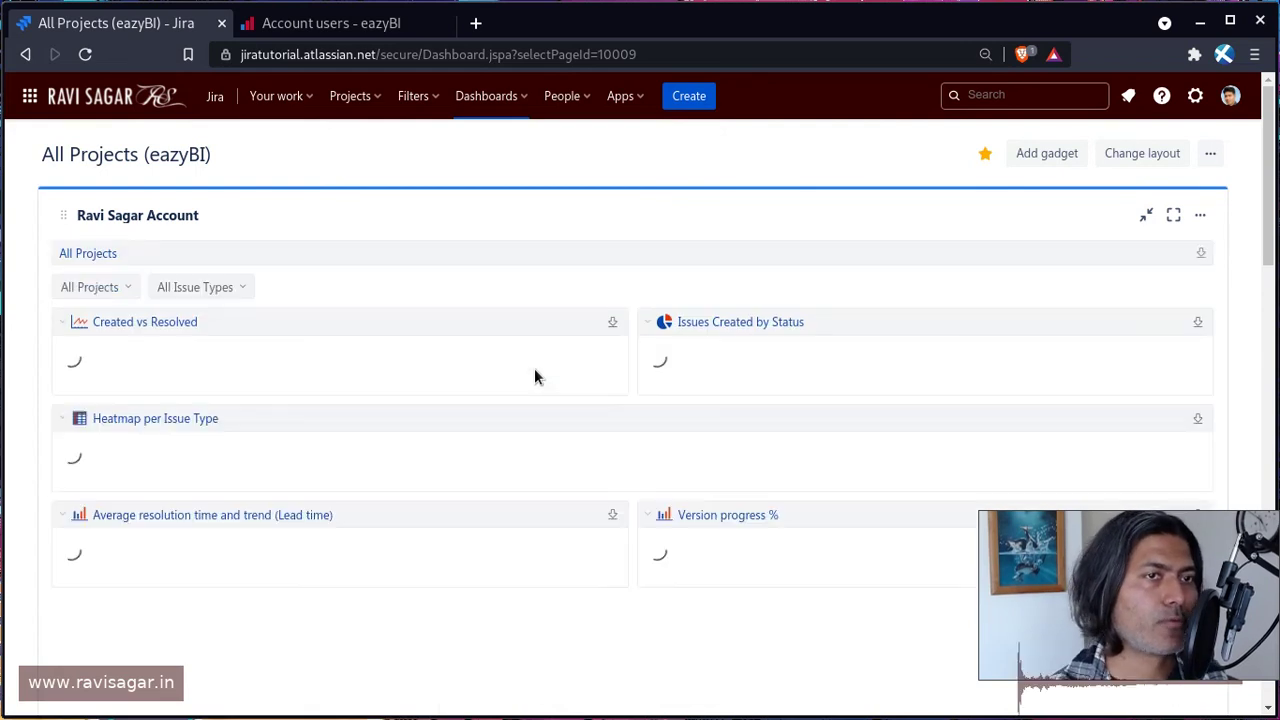
scroll(514, 357, down, 1)
scroll(514, 440, up, 1)
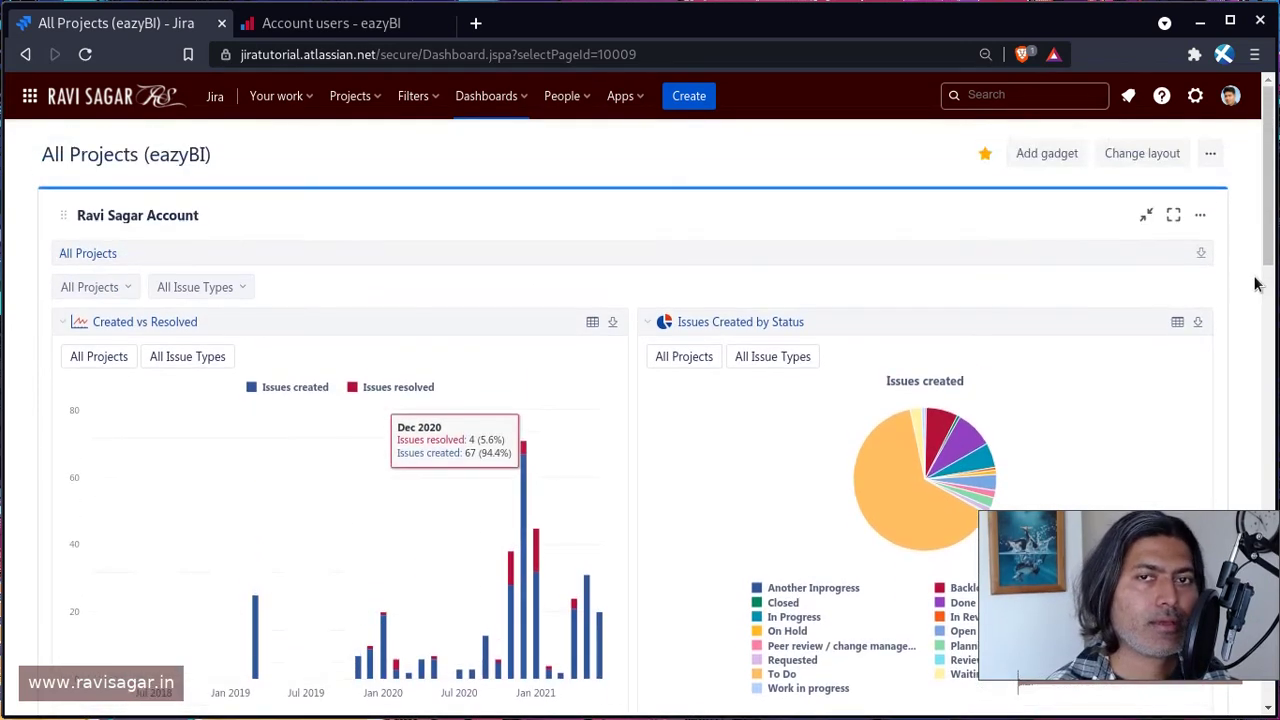
click(1209, 158)
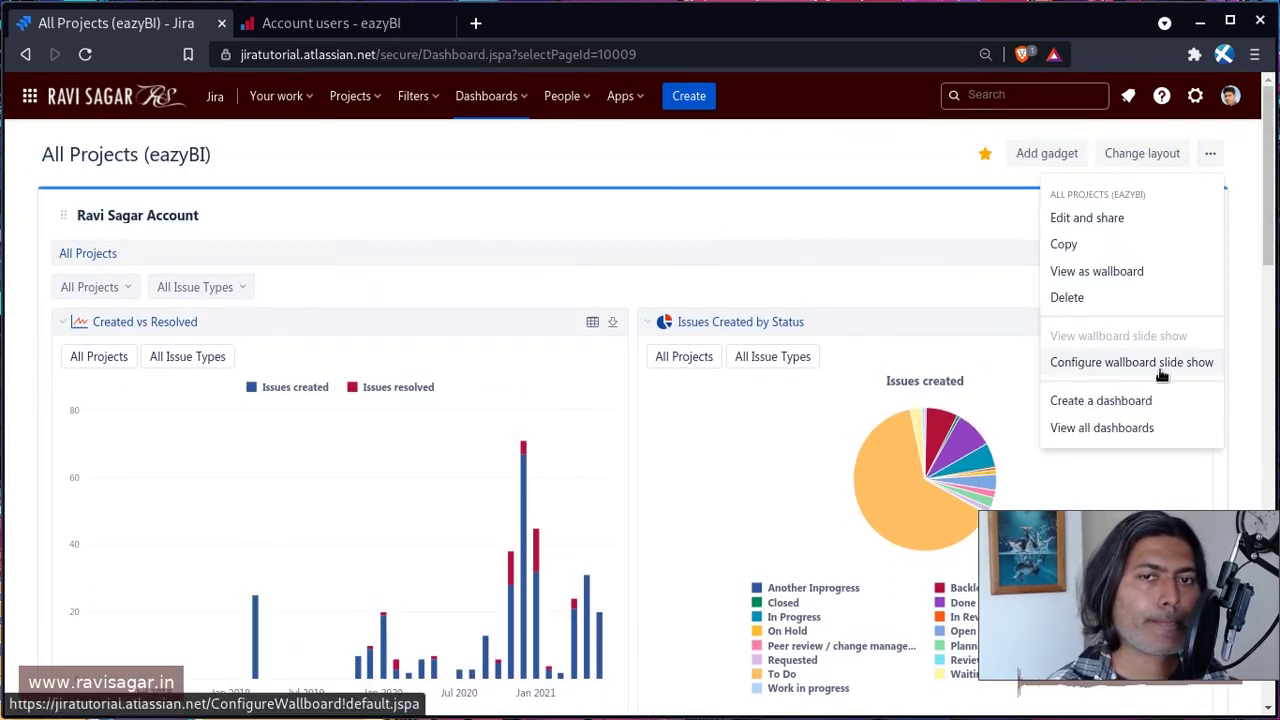
click(1140, 273)
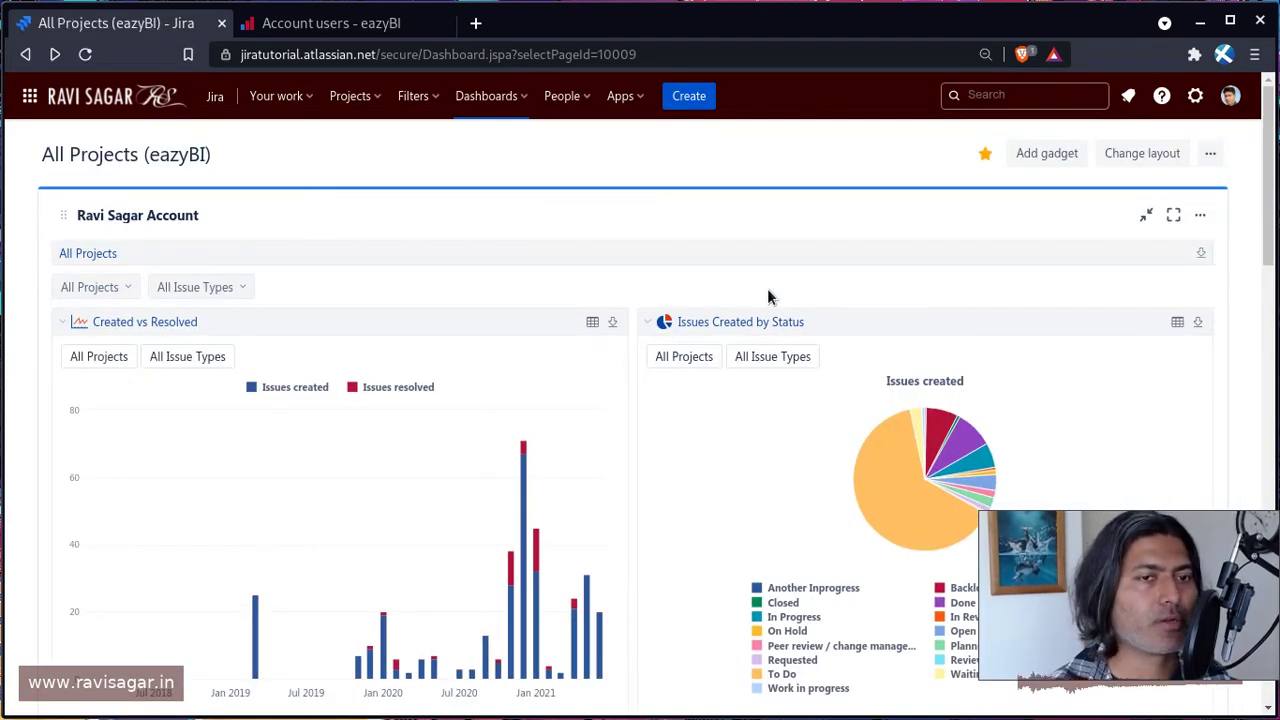
scroll(768, 294, down, 5)
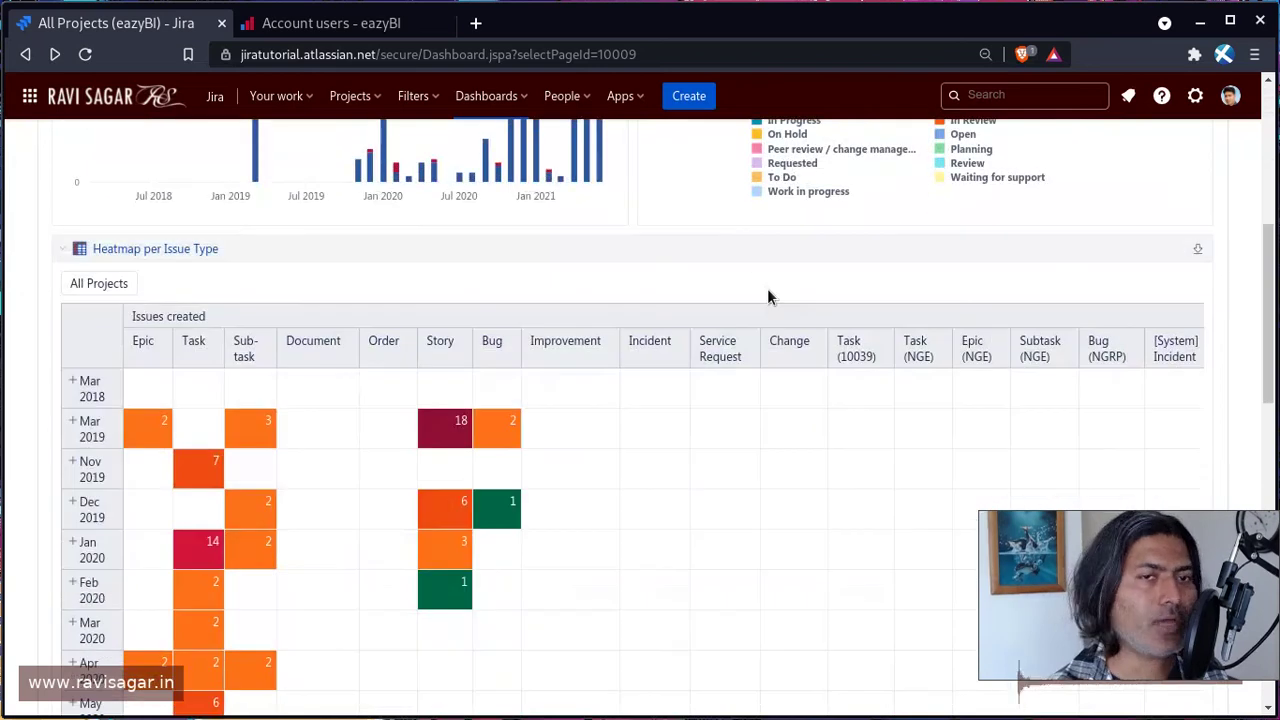
scroll(768, 296, down, 2)
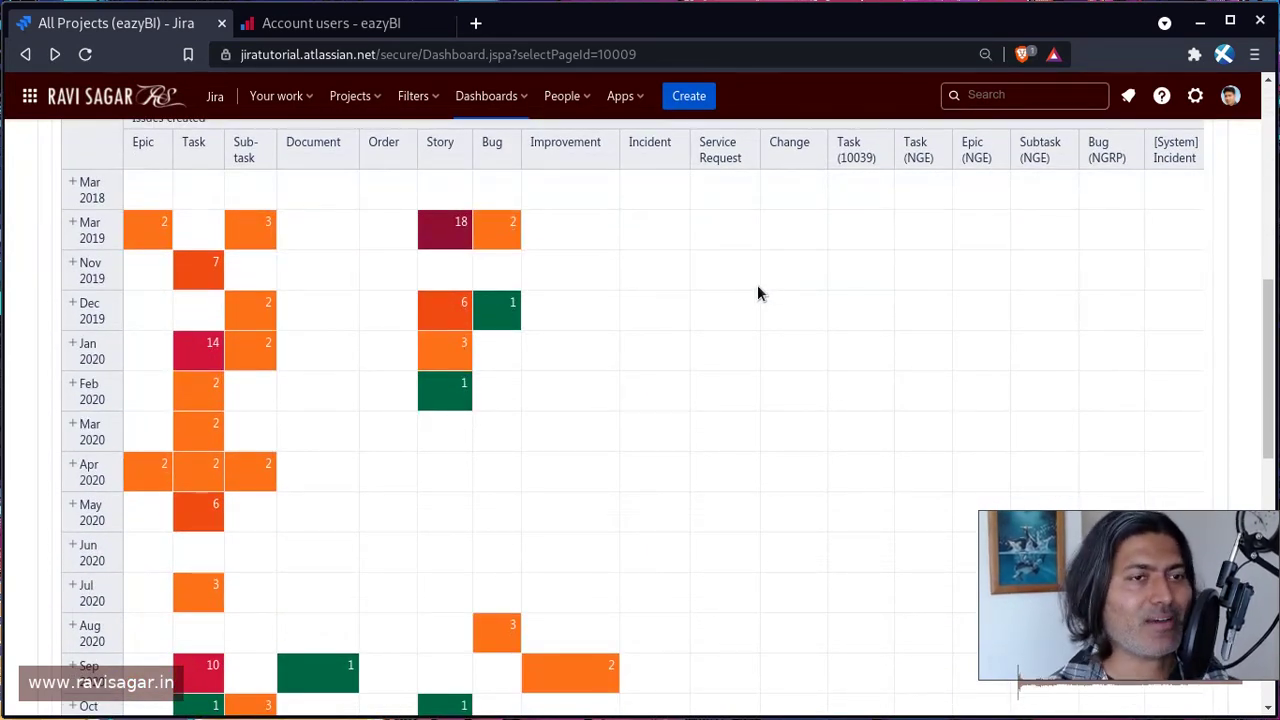
scroll(758, 293, down, 5)
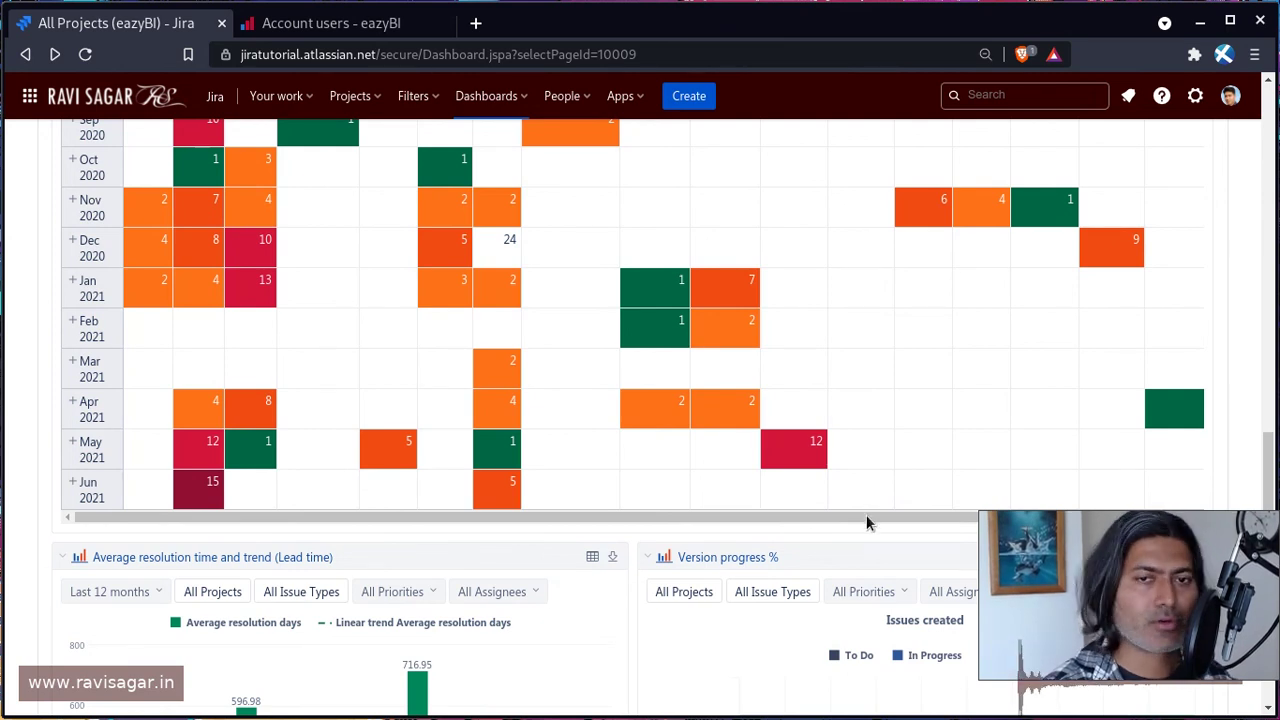
click(1072, 593)
drag(1091, 581, 536, 348)
drag(424, 278, 366, 244)
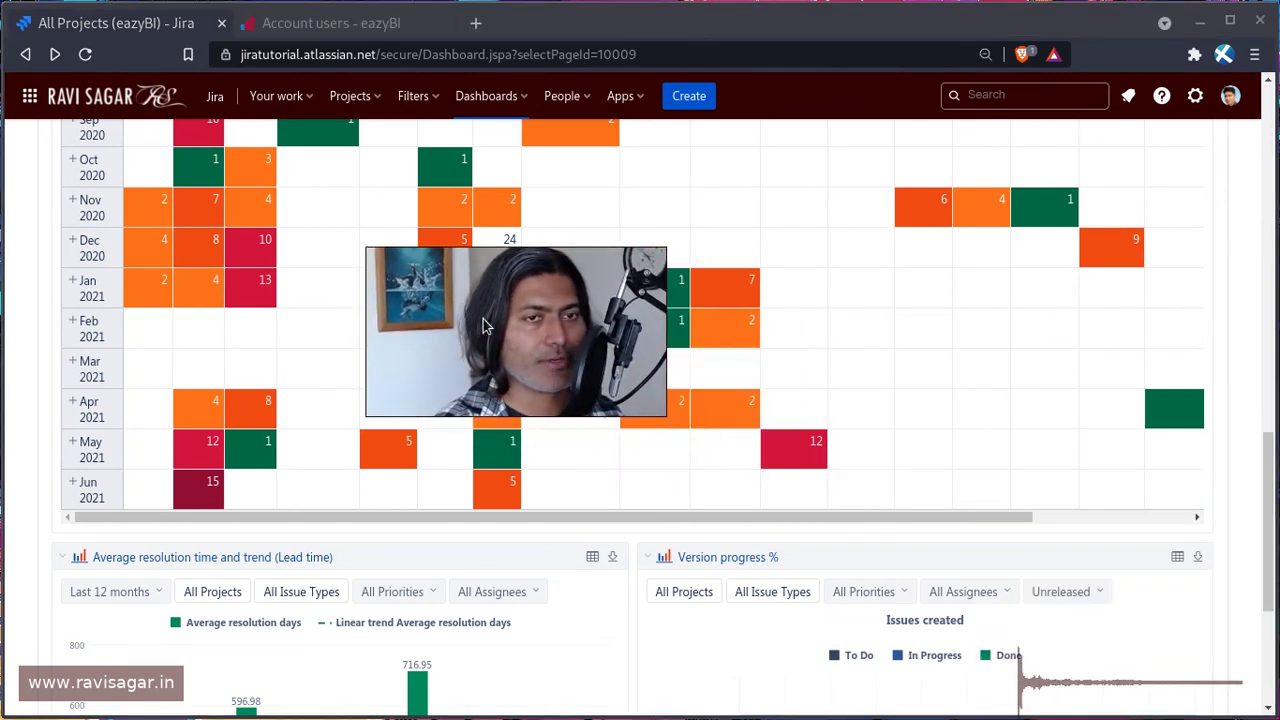
drag(726, 457, 898, 546)
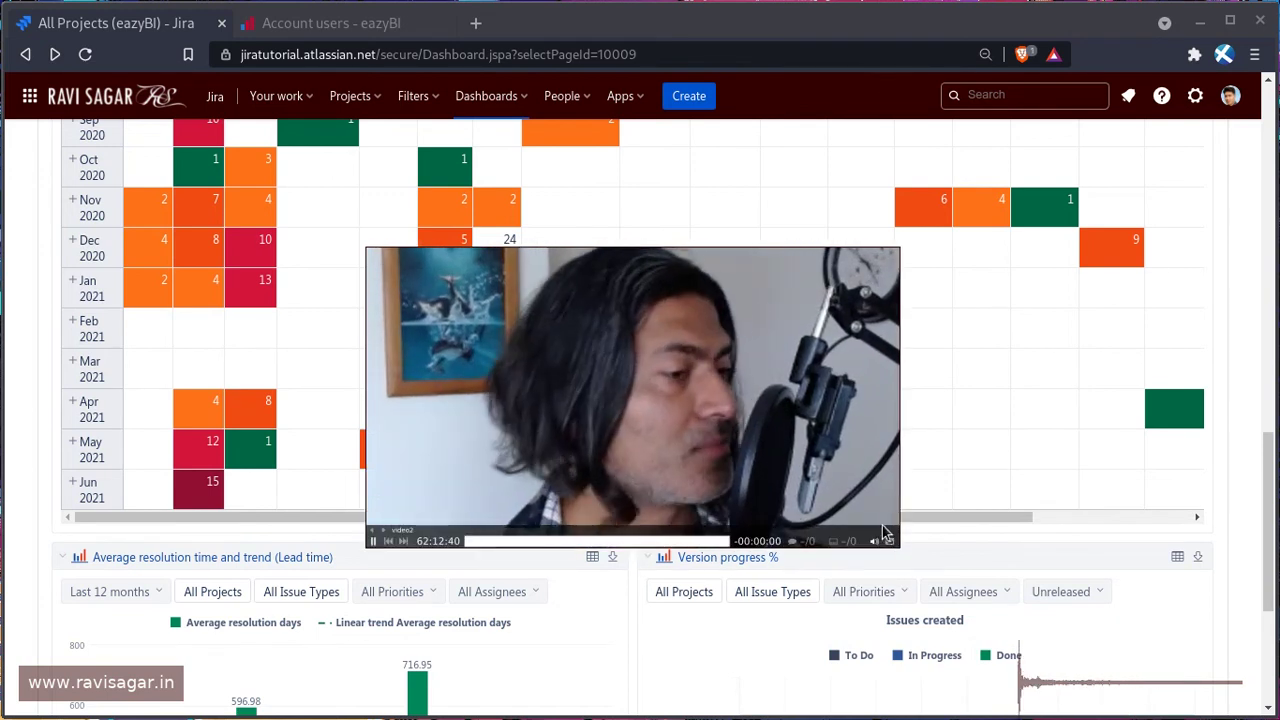